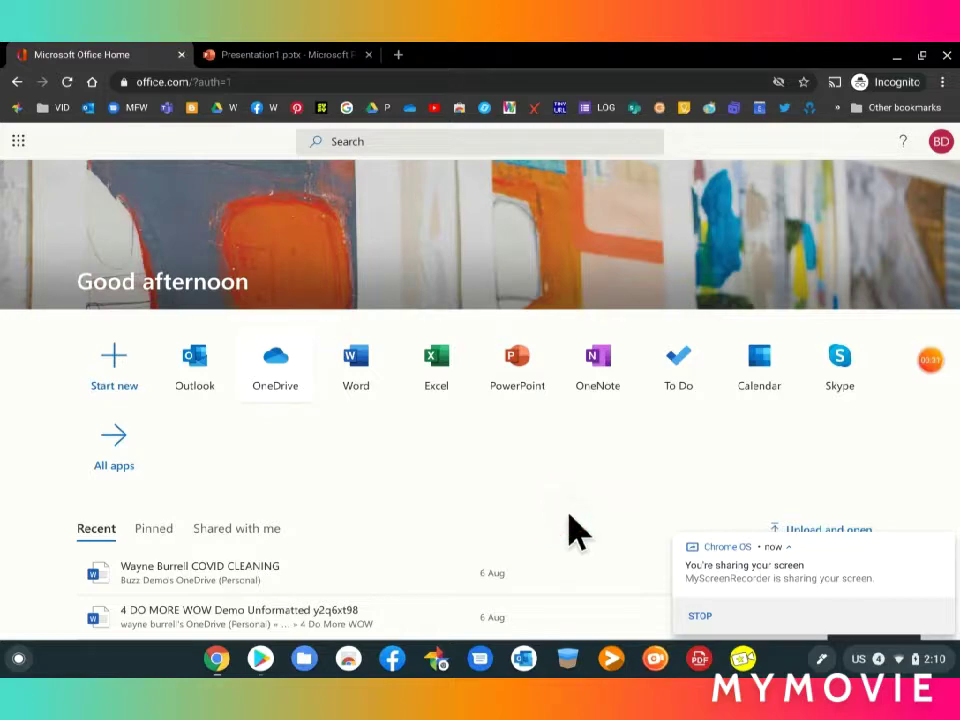
From the Office home page, go to OneDrive My files and create a new PowerPoint presentation.
{"action": "left_click", "coordinate": [513, 360]}
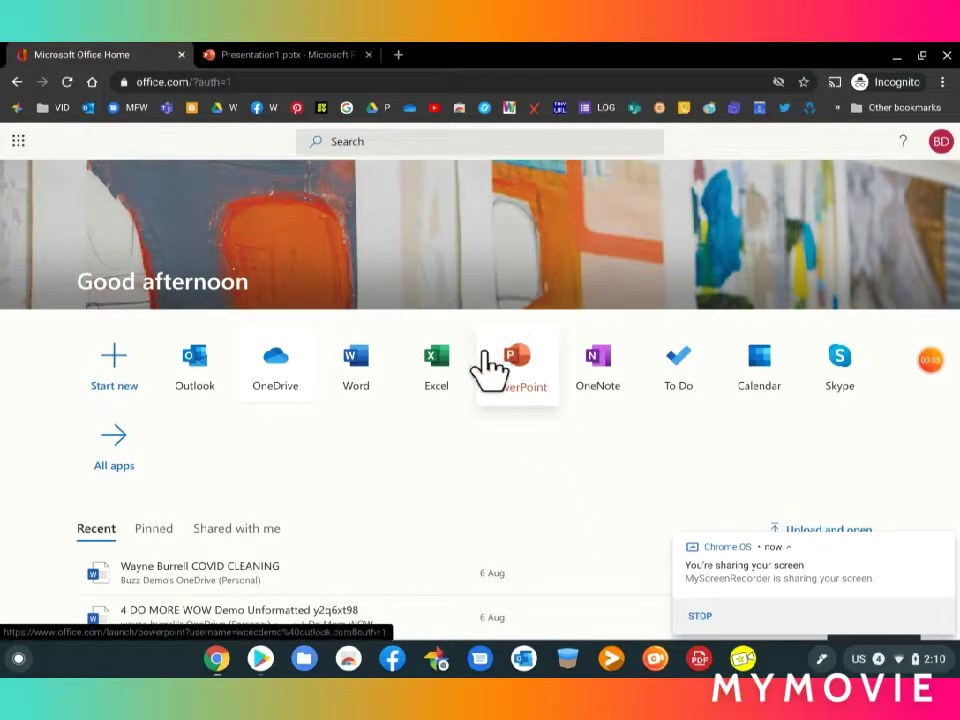
{"action": "left_click", "coordinate": [280, 362]}
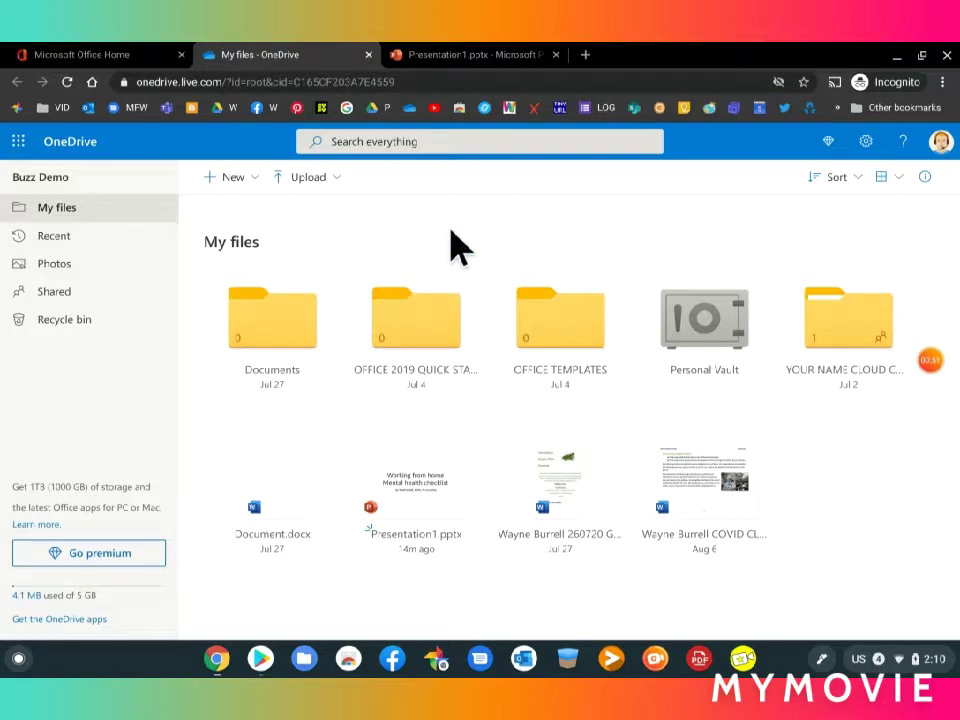
{"action": "left_click_drag", "start_coordinate": [420, 232], "coordinate": [360, 225]}
{"action": "left_click_drag", "start_coordinate": [358, 222], "coordinate": [256, 174]}
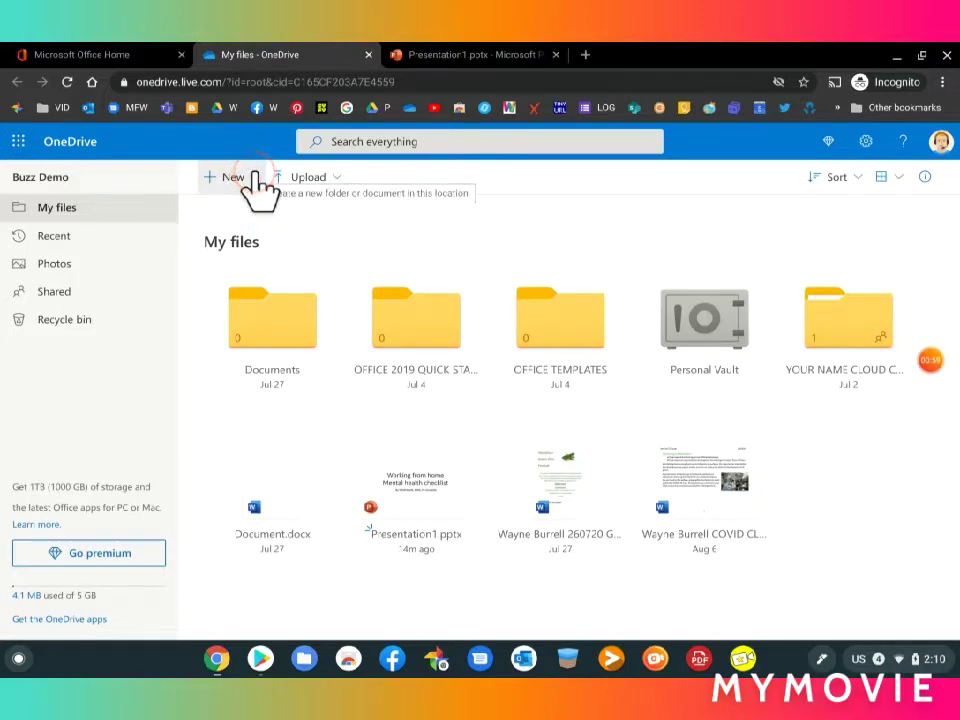
{"action": "left_click", "coordinate": [255, 176]}
{"action": "left_click", "coordinate": [240, 292]}
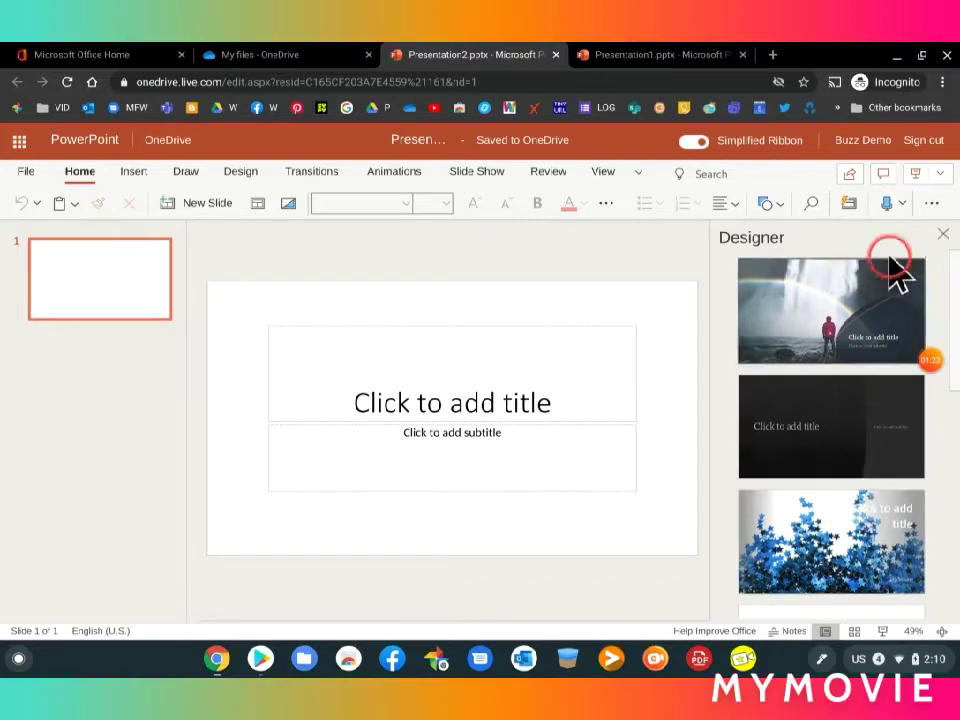
Close the Designer suggestions pane and start renaming the Presentation2 file.
{"action": "left_click", "coordinate": [941, 233]}
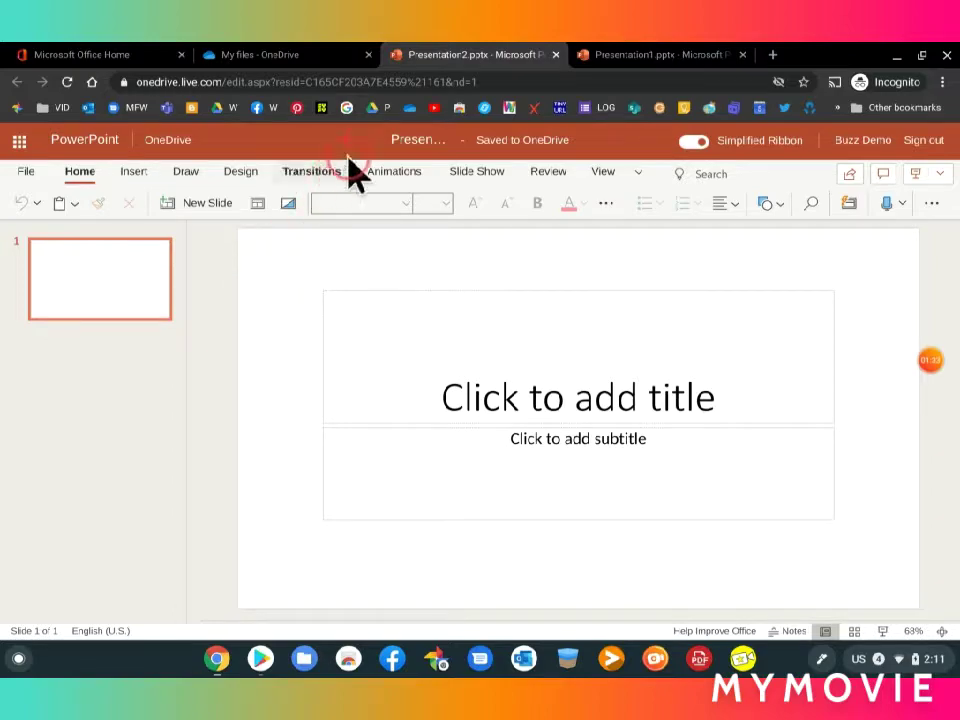
{"action": "left_click", "coordinate": [425, 140]}
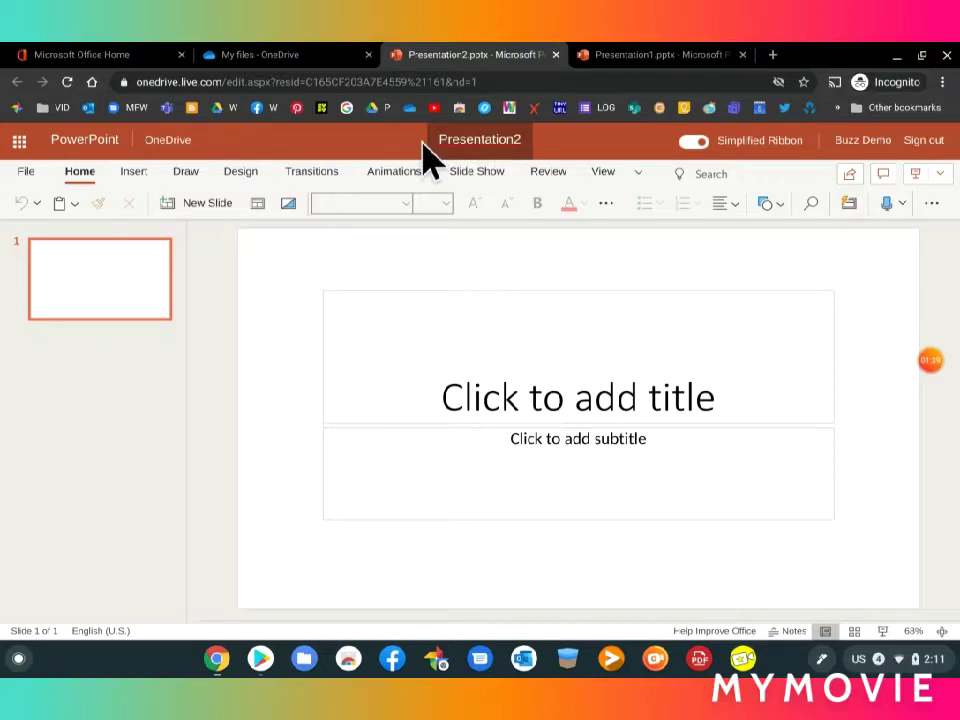
Keep the file name Presentation2, select slide 1, and bring up the Insert commands.
{"action": "left_click", "coordinate": [439, 132]}
{"action": "left_click_drag", "start_coordinate": [437, 132], "coordinate": [558, 157]}
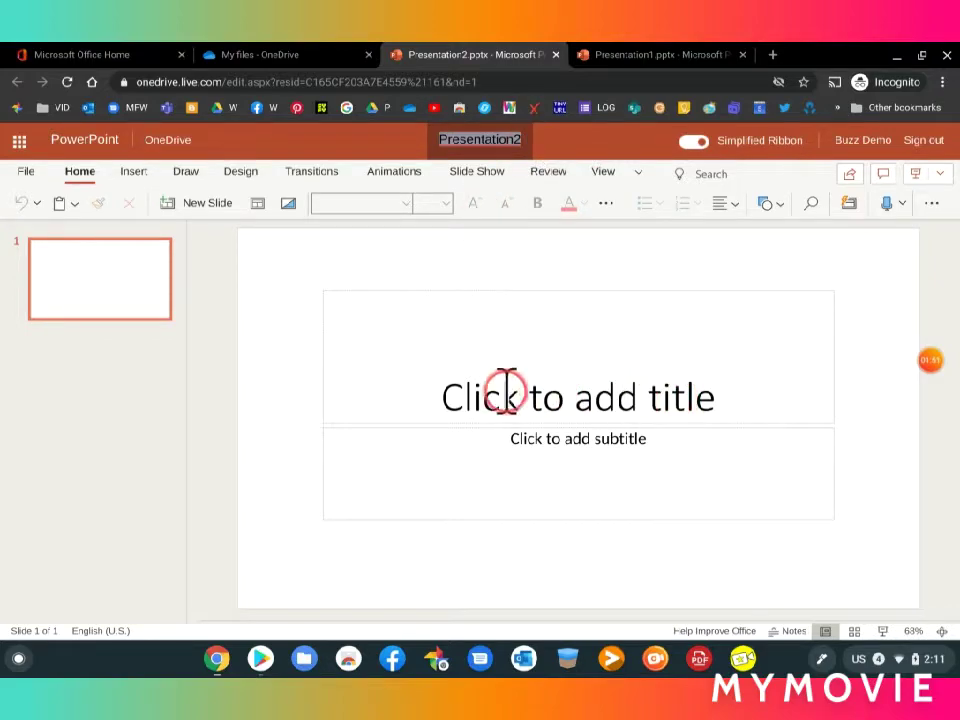
{"action": "left_click", "coordinate": [618, 322]}
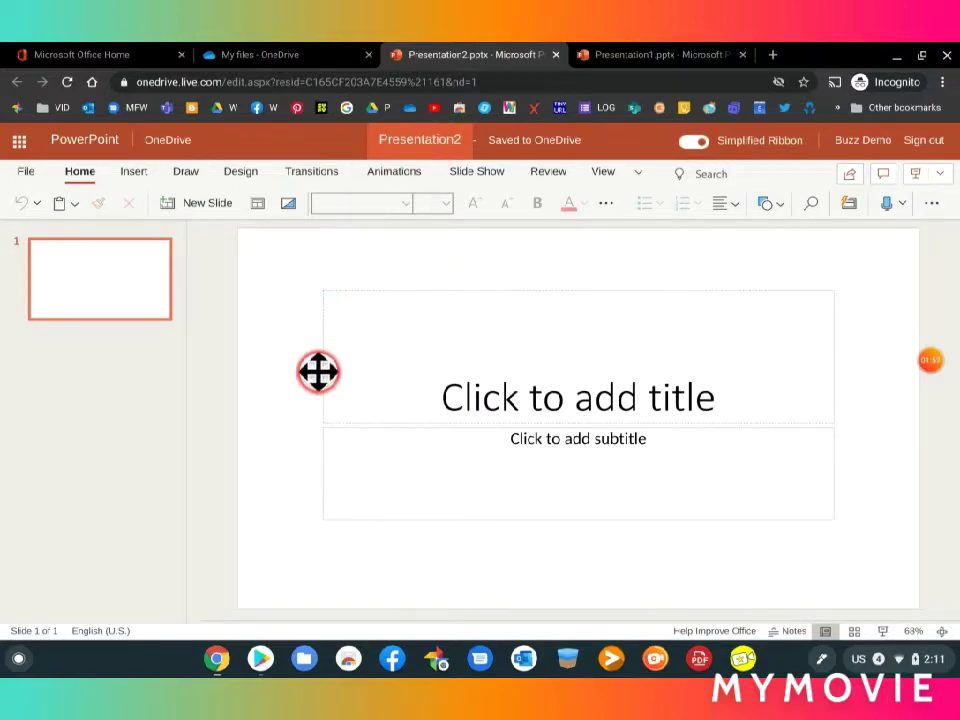
{"action": "left_click", "coordinate": [122, 285]}
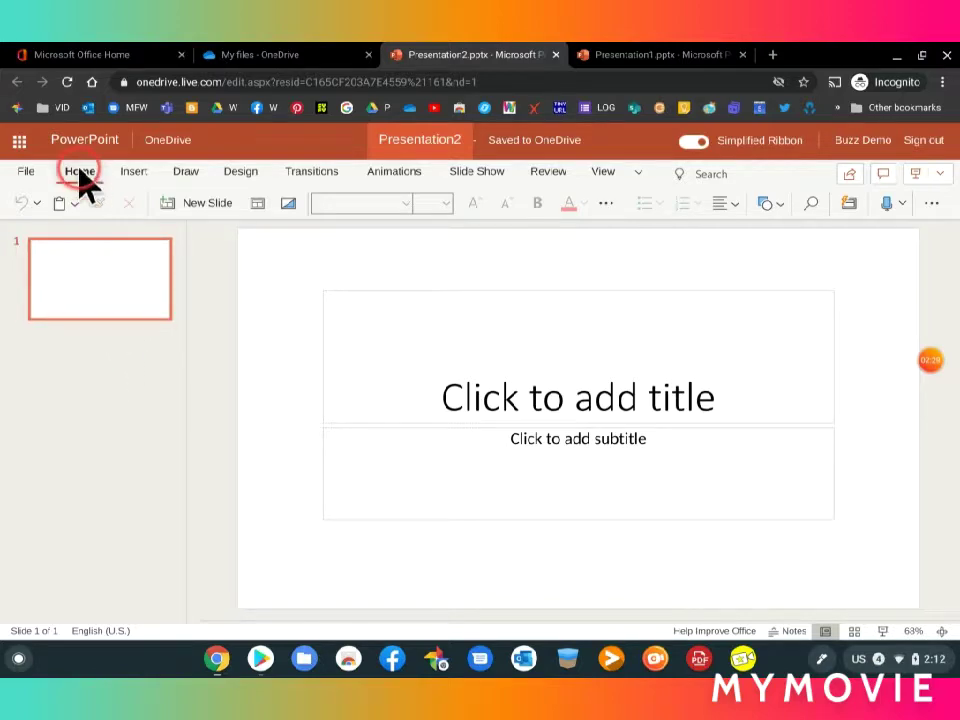
{"action": "left_click", "coordinate": [134, 174]}
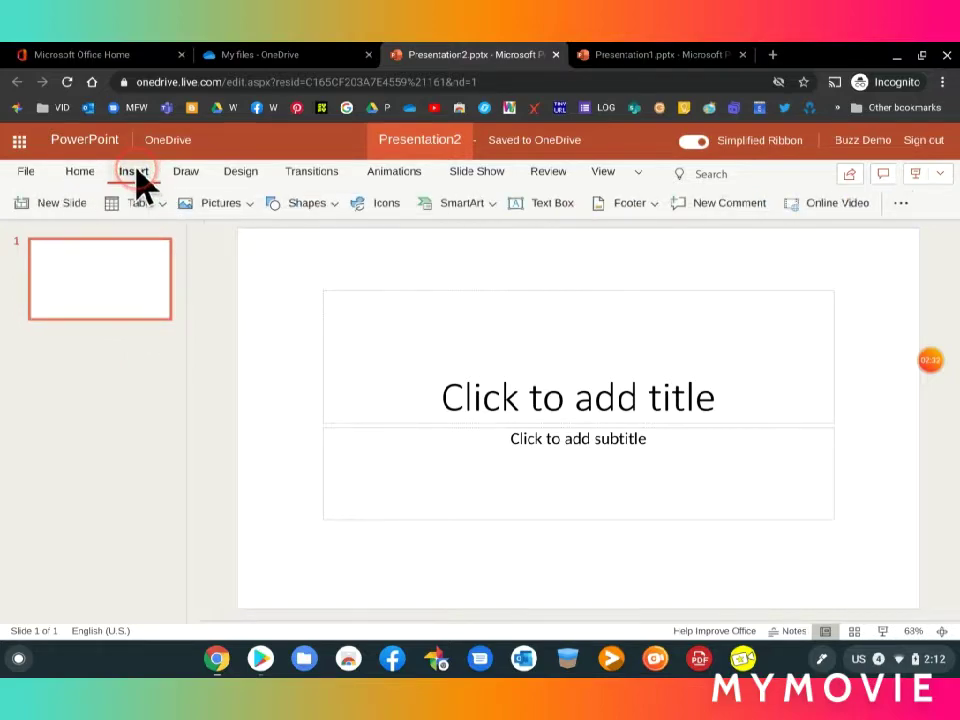
Add two Title and Content slides after the title slide using New Slide on Home.
{"action": "left_click", "coordinate": [84, 176]}
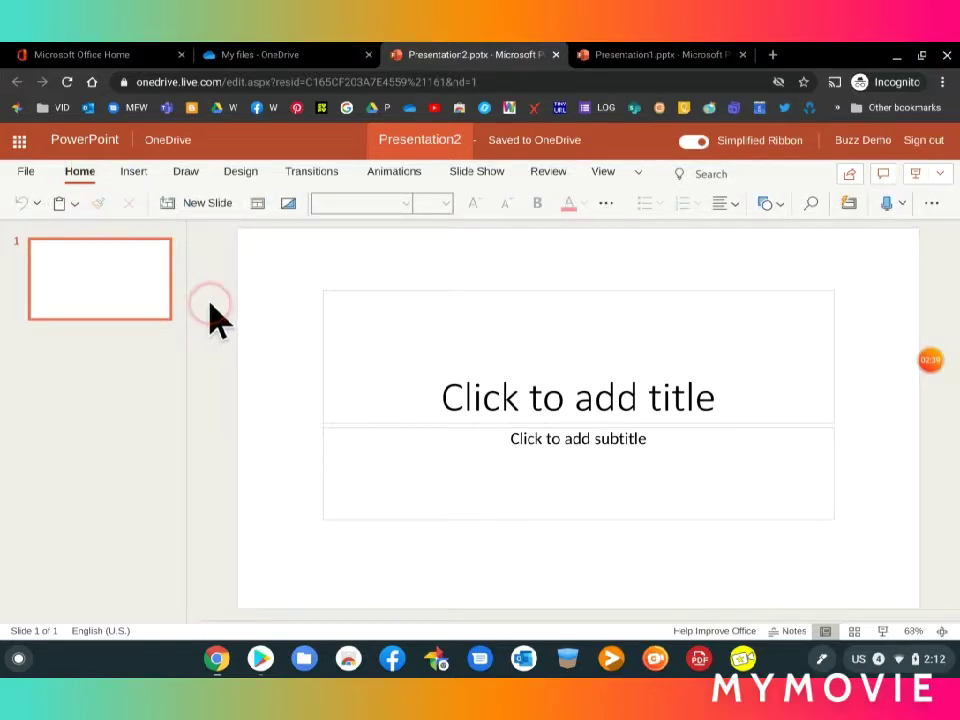
{"action": "left_click", "coordinate": [209, 206]}
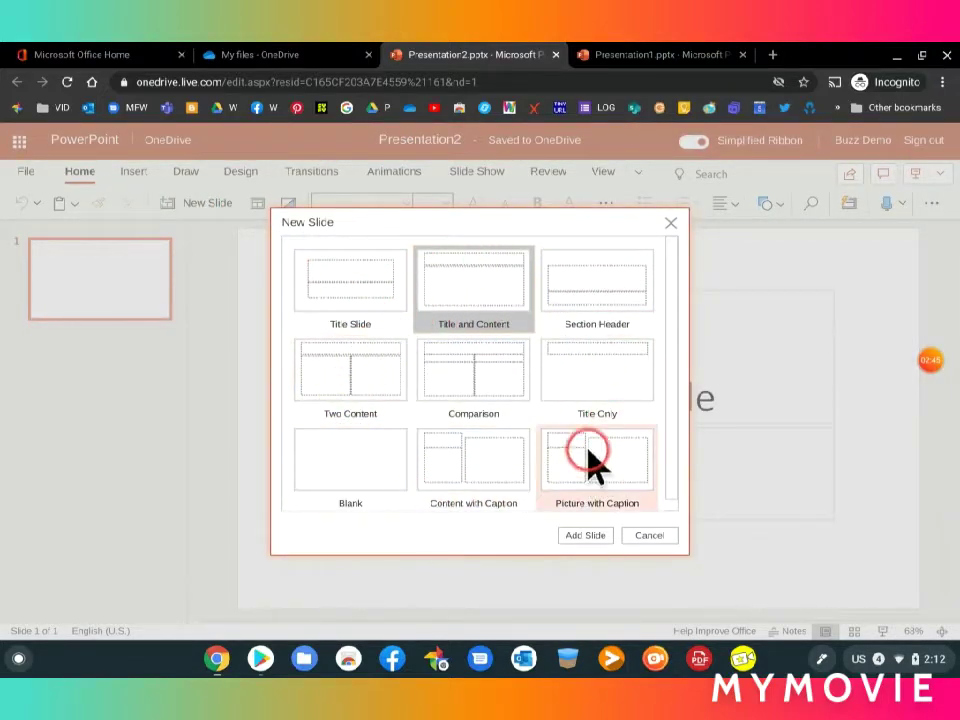
{"action": "scroll", "coordinate": [596, 424], "scroll_direction": "down", "scroll_amount": 1}
{"action": "scroll", "coordinate": [590, 420], "scroll_direction": "up", "scroll_amount": 1}
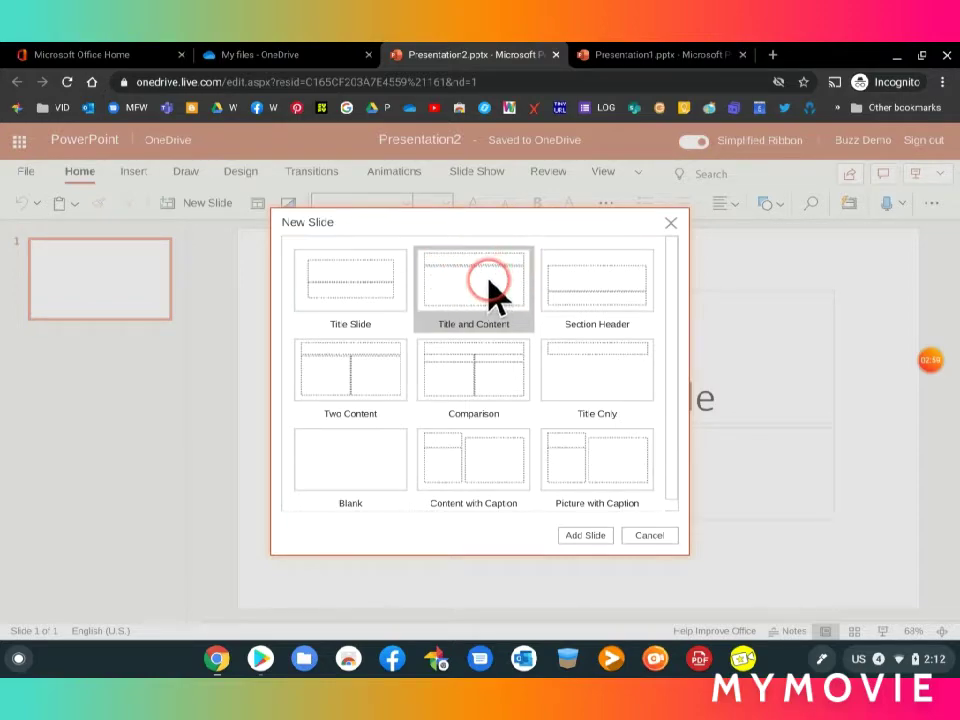
{"action": "left_click", "coordinate": [586, 537]}
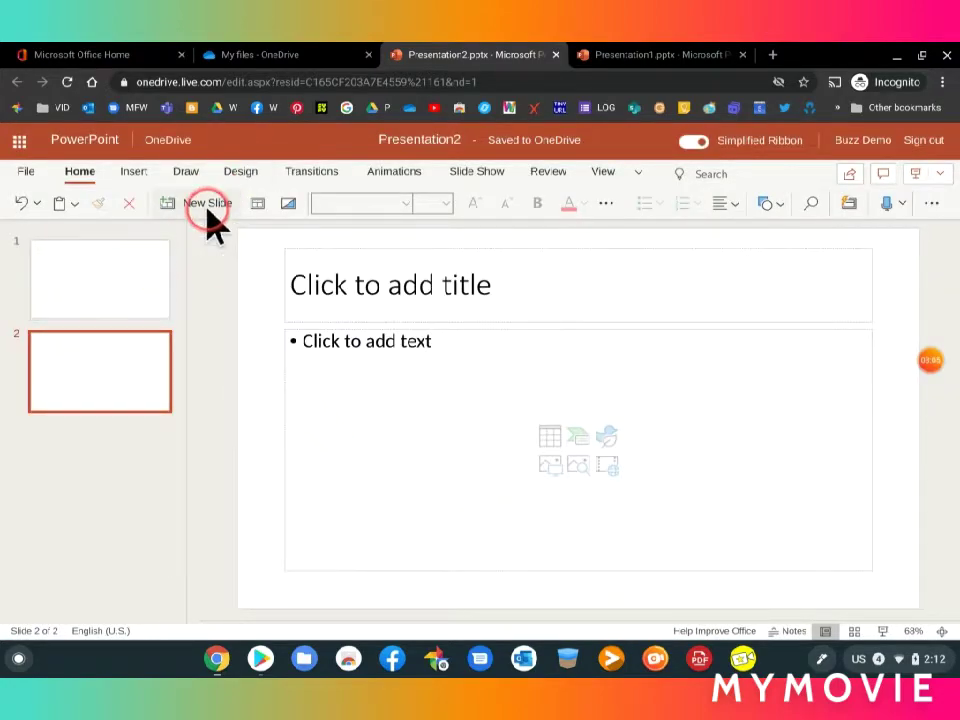
{"action": "left_click", "coordinate": [207, 205]}
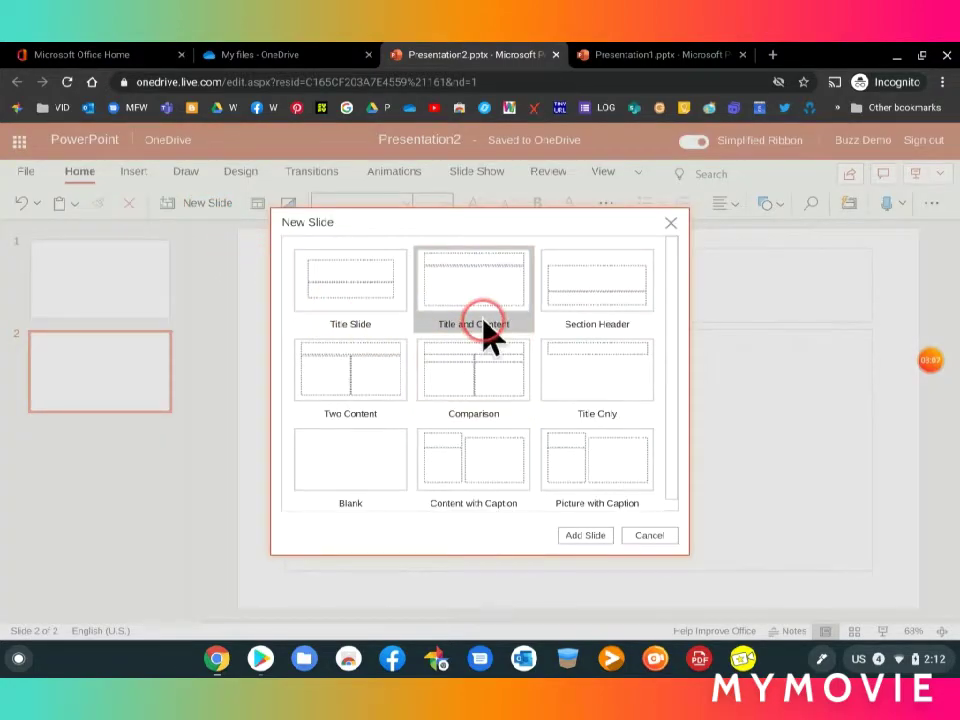
{"action": "left_click", "coordinate": [585, 537]}
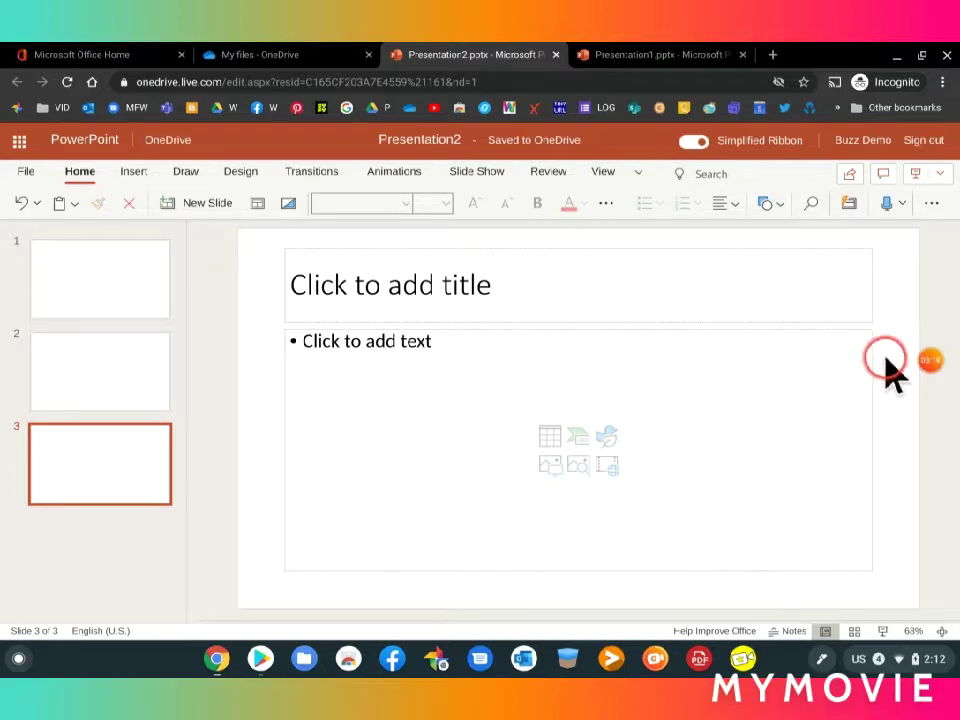
{"action": "mouse_move", "coordinate": [934, 370]}
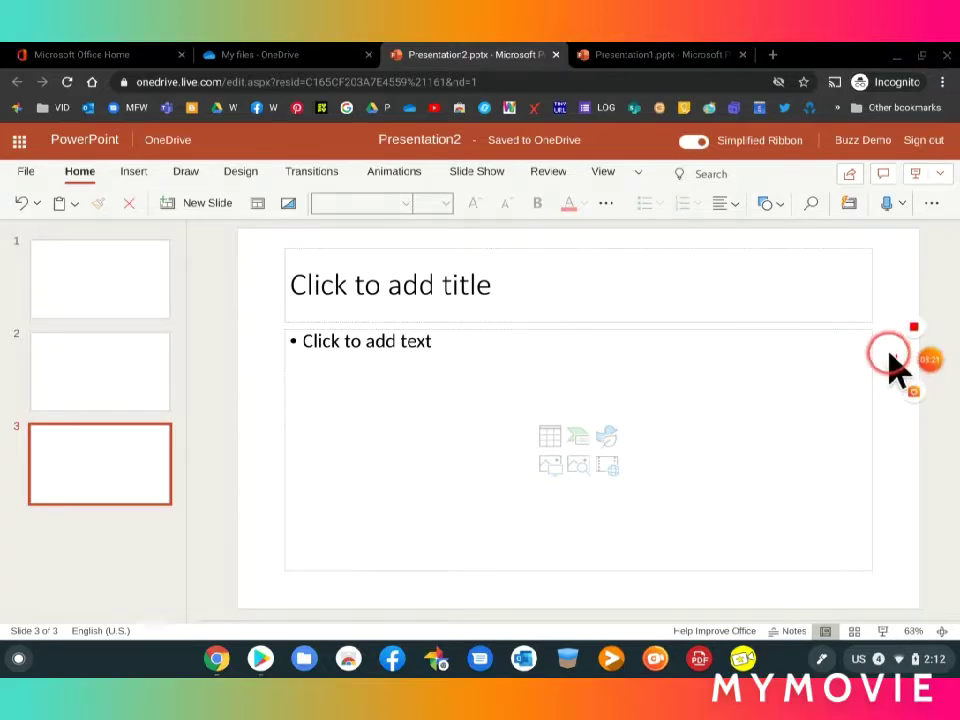
{"action": "left_click", "coordinate": [893, 360]}
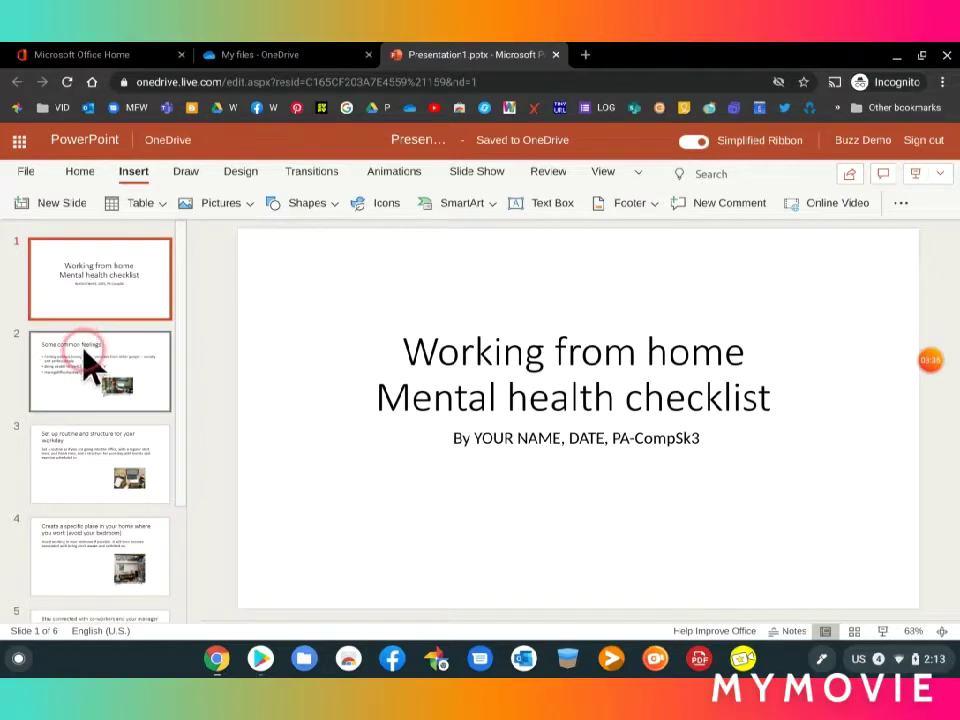
In Presentation1, step through slides 1 to 6 of the Mental health checklist deck.
{"action": "left_click", "coordinate": [90, 270]}
{"action": "left_click", "coordinate": [92, 365]}
{"action": "left_click", "coordinate": [78, 478]}
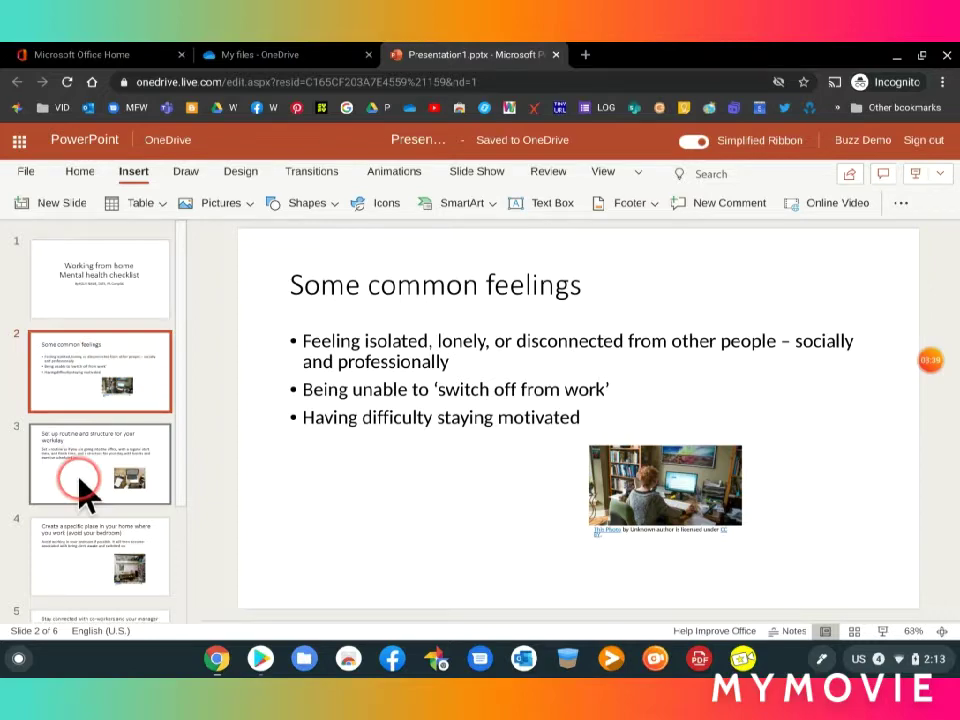
{"action": "left_click", "coordinate": [80, 563]}
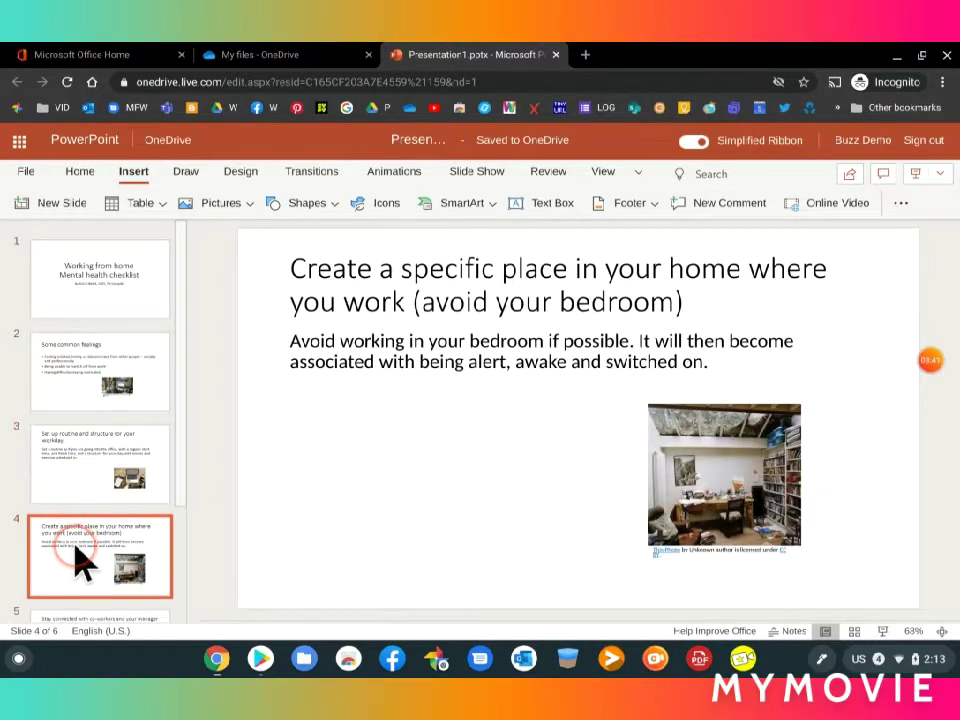
{"action": "scroll", "coordinate": [80, 563], "scroll_direction": "down", "scroll_amount": 1}
{"action": "left_click", "coordinate": [80, 563]}
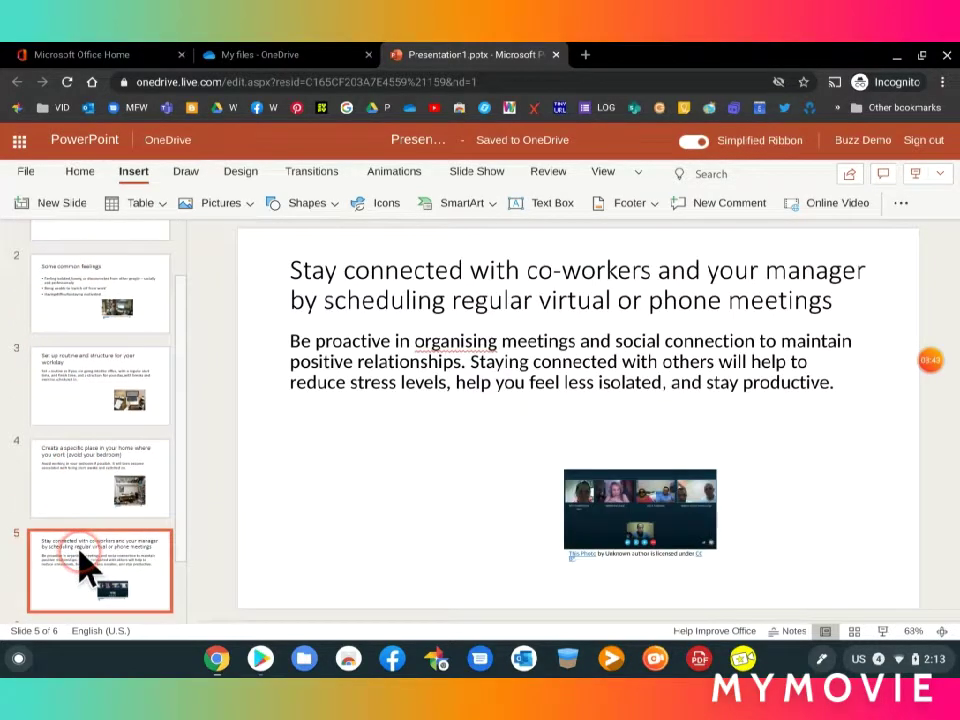
{"action": "scroll", "coordinate": [80, 565], "scroll_direction": "down", "scroll_amount": 1}
{"action": "left_click", "coordinate": [82, 572]}
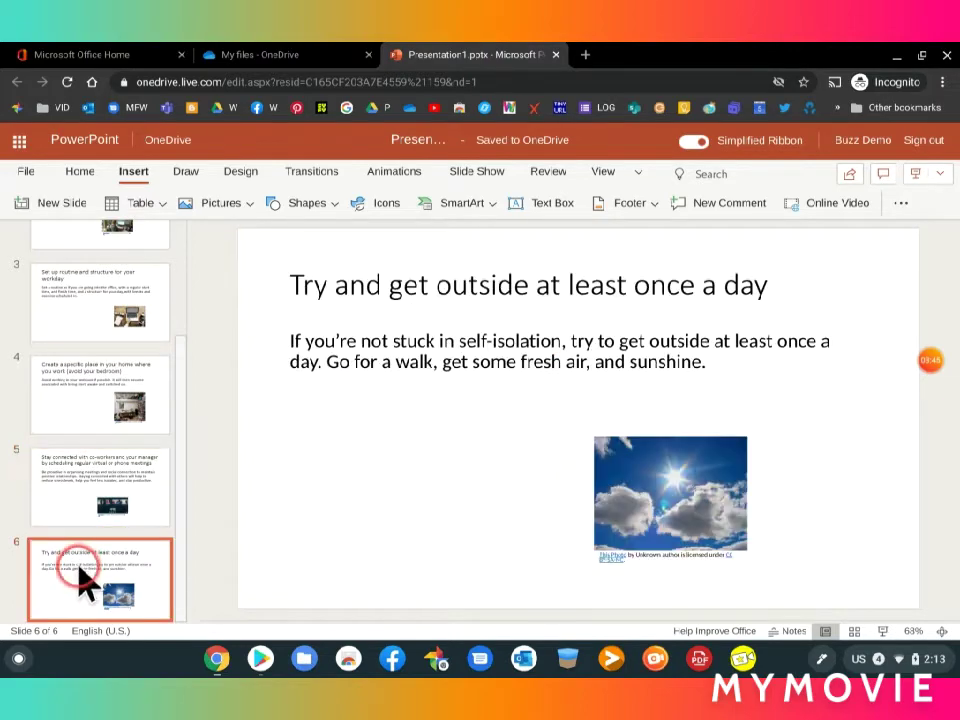
{"action": "scroll", "coordinate": [77, 570], "scroll_direction": "up", "scroll_amount": 2}
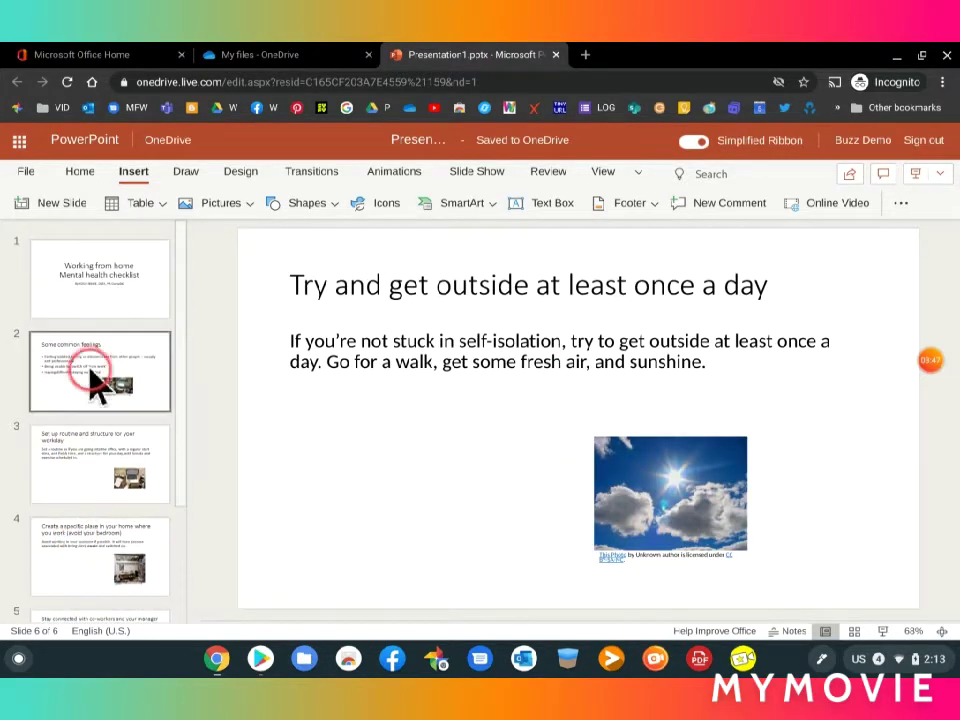
Return to slide 2, 'Some common feelings', check its photo, and bring up picture insert options.
{"action": "left_click", "coordinate": [67, 392]}
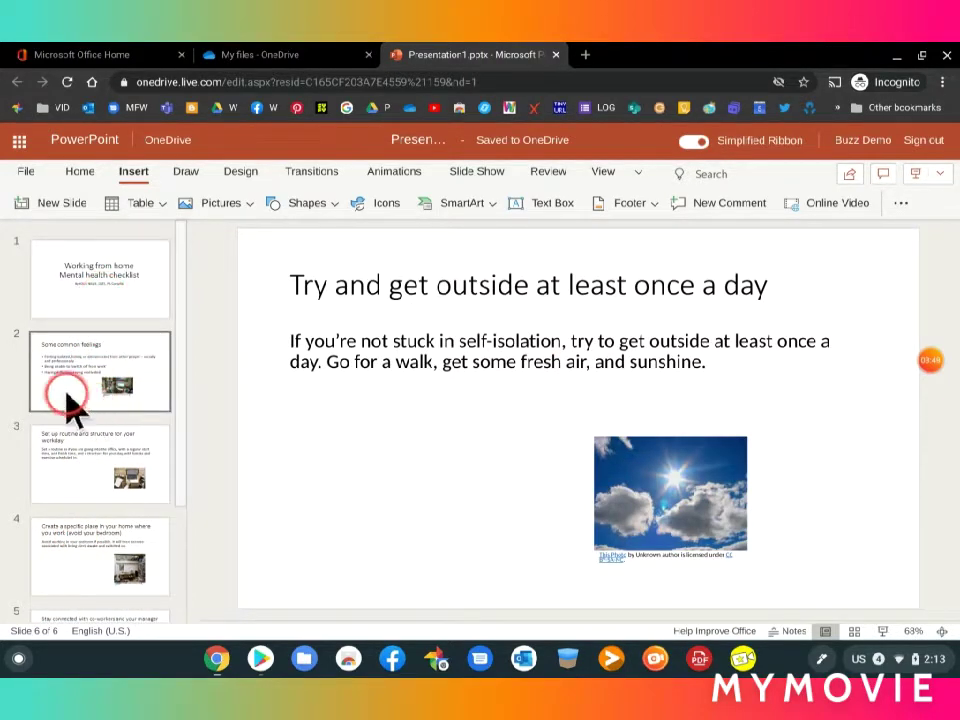
{"action": "left_click", "coordinate": [145, 386]}
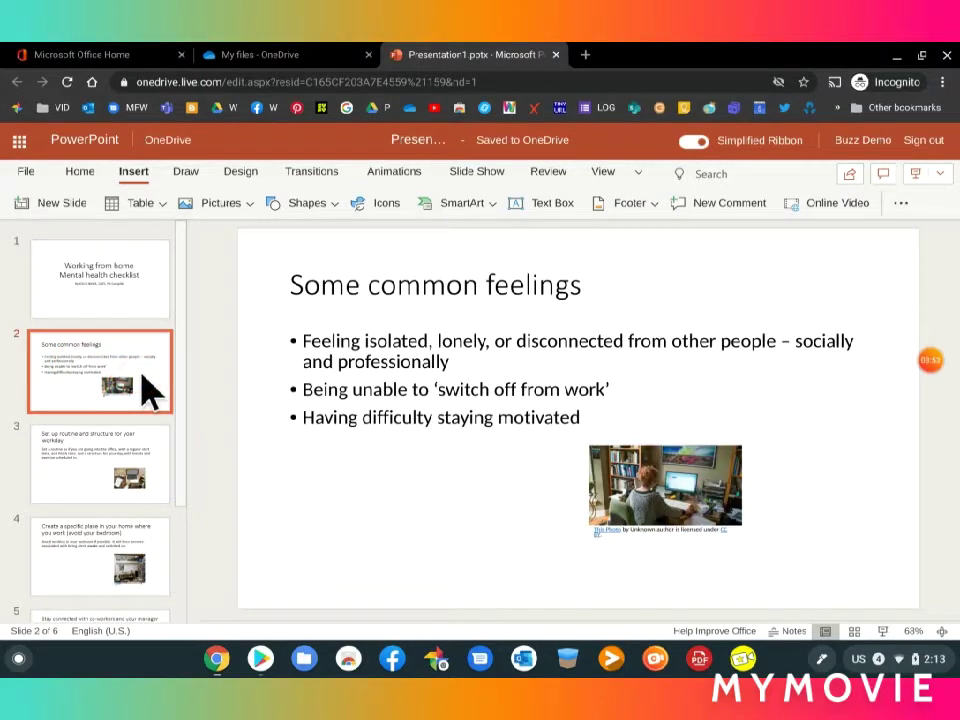
{"action": "left_click", "coordinate": [635, 484]}
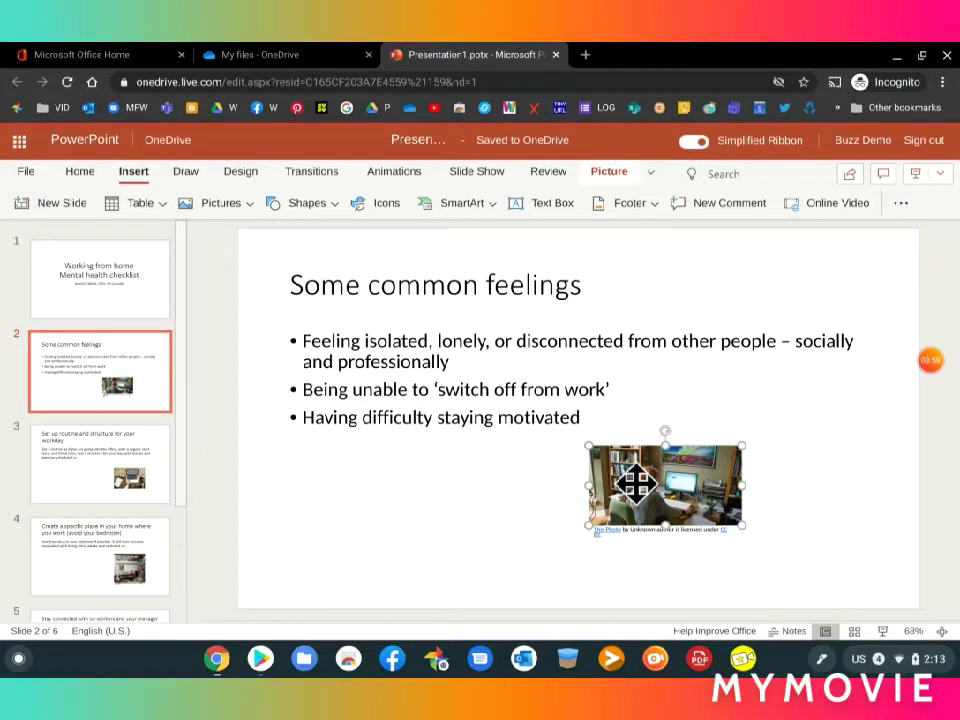
{"action": "left_click", "coordinate": [523, 464]}
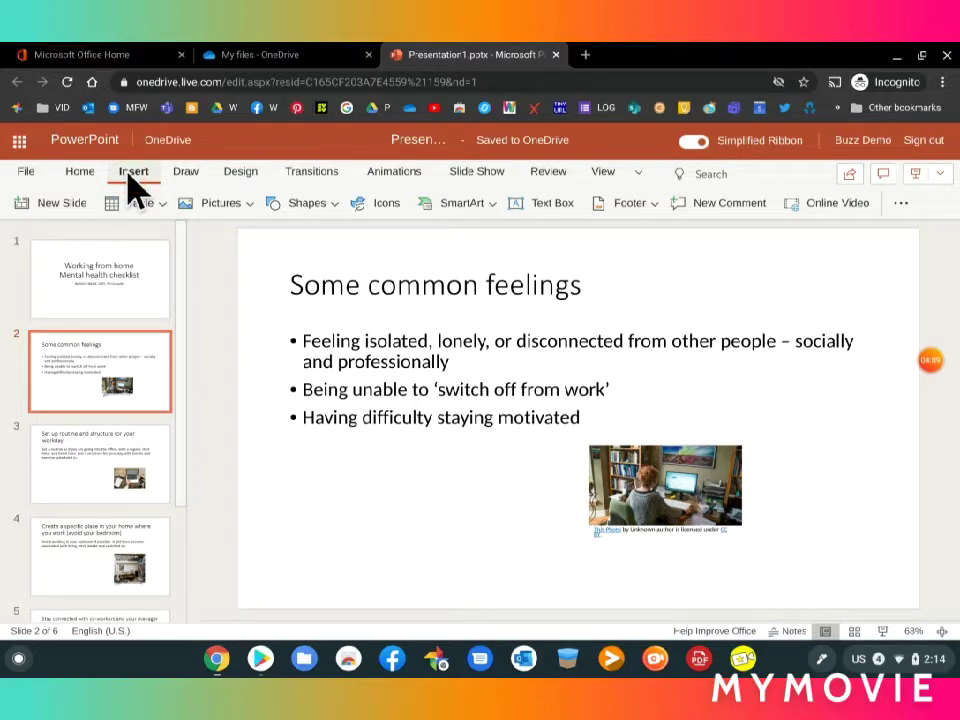
{"action": "left_click", "coordinate": [242, 205]}
Search Bing online pictures for 'work from home'.
{"action": "left_click", "coordinate": [248, 206]}
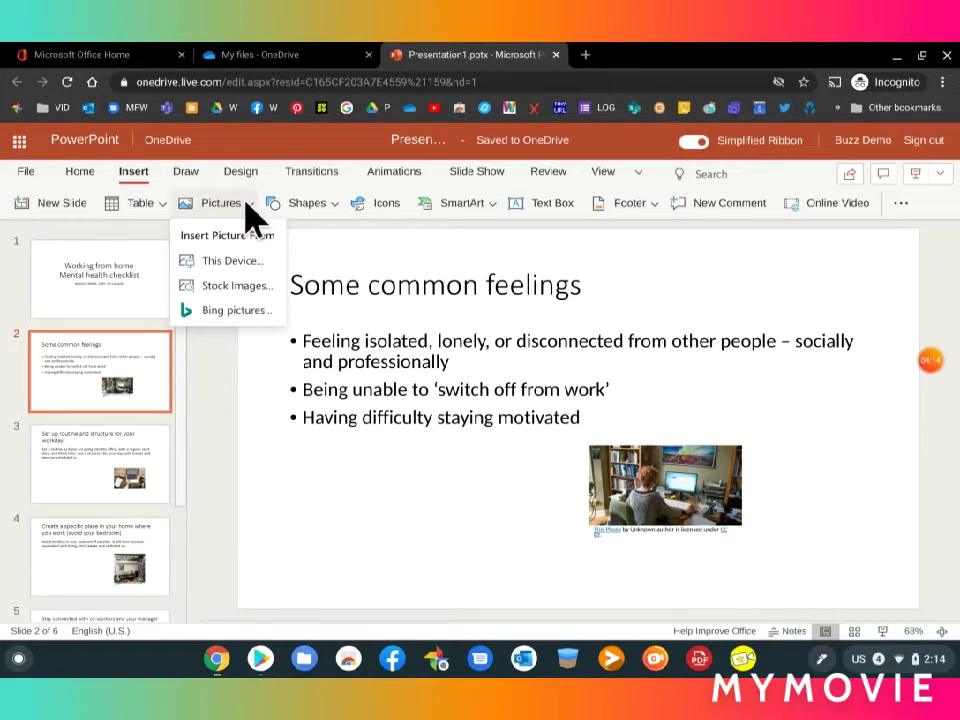
{"action": "left_click", "coordinate": [207, 313]}
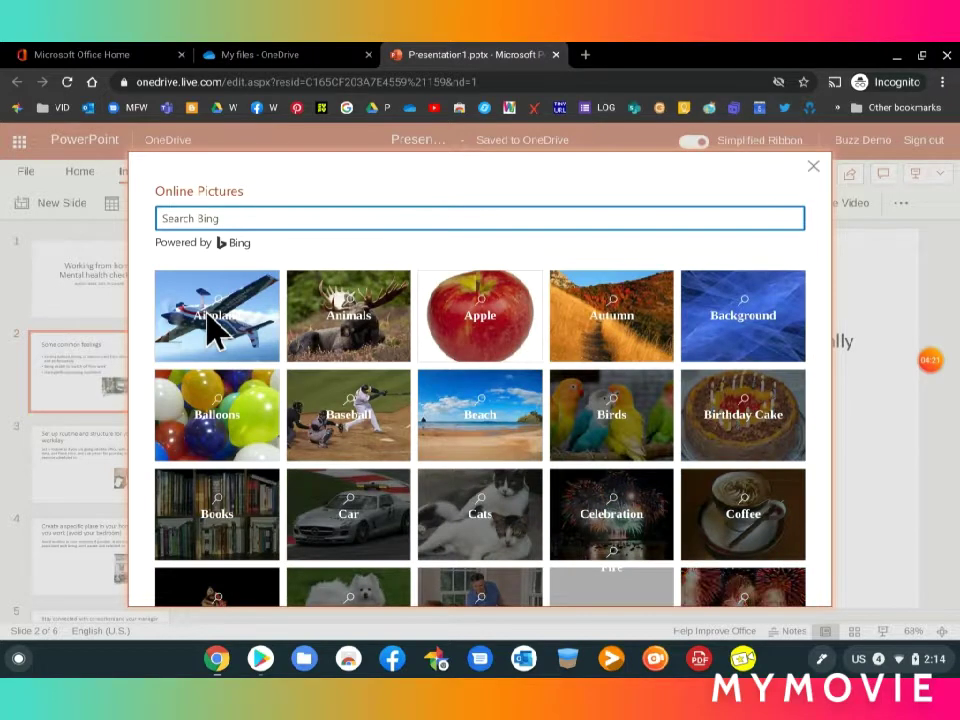
{"action": "left_click", "coordinate": [214, 314]}
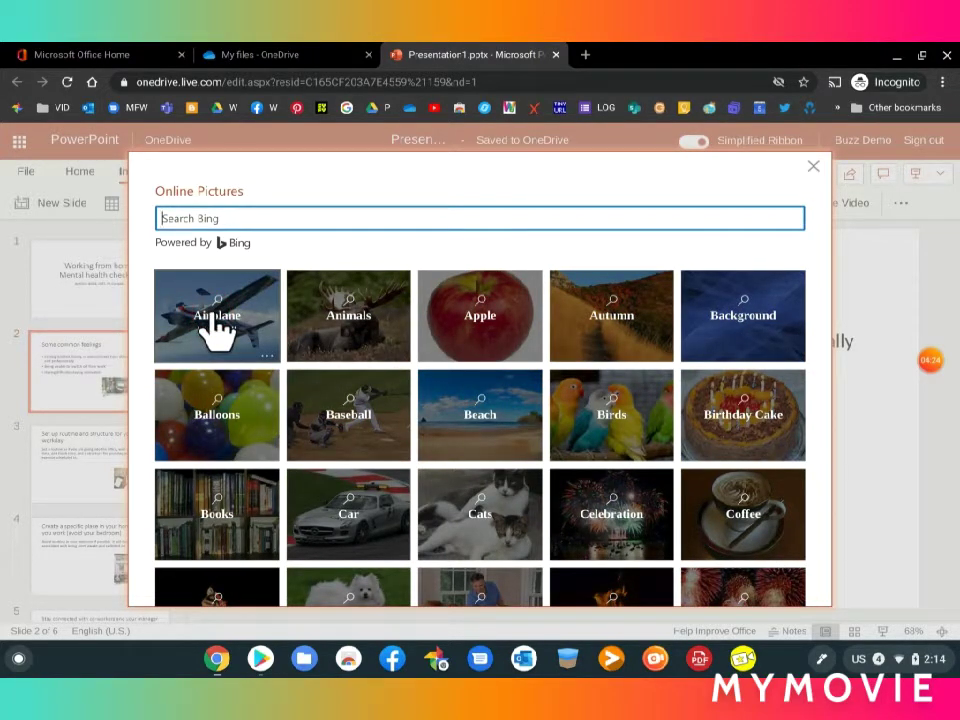
{"action": "type", "text": "w"}
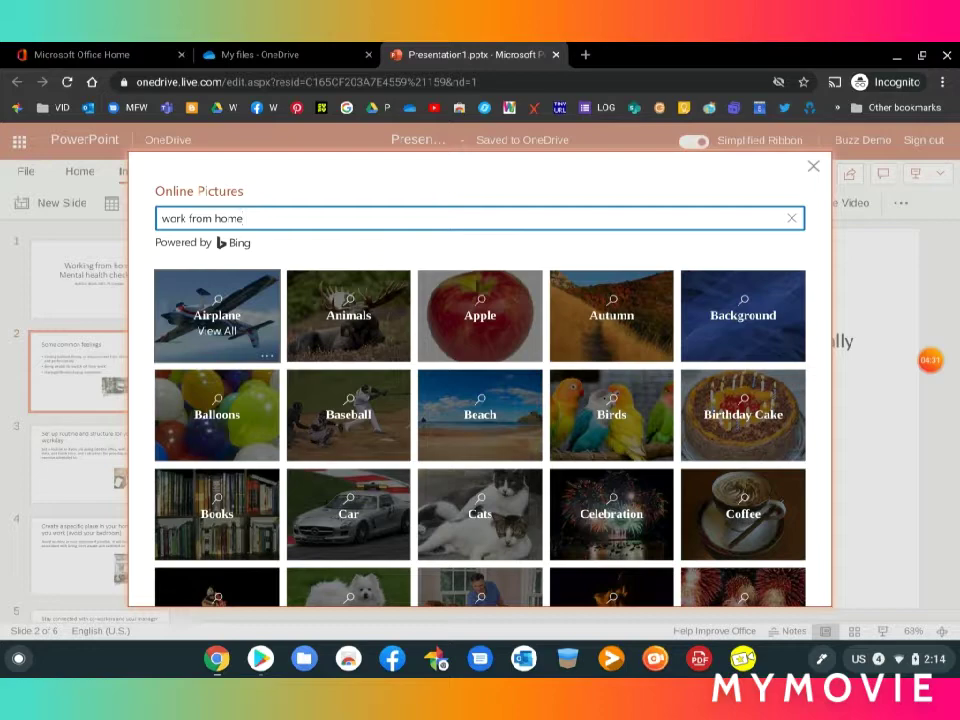
{"action": "type", "text": "ork from home"}
{"action": "key", "text": "Return"}
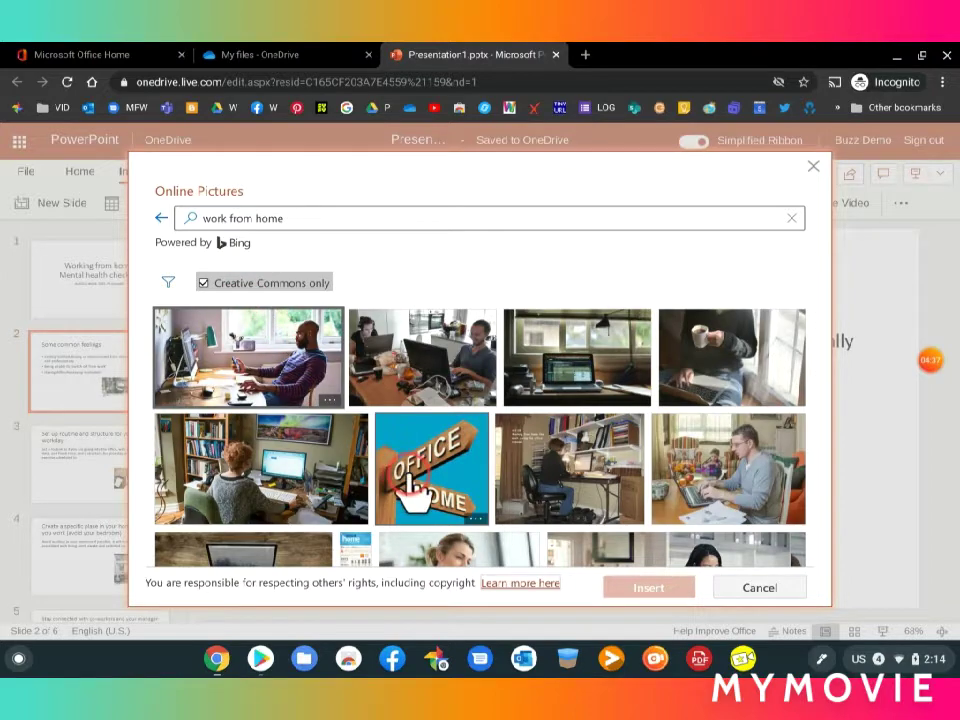
Browse the 'work from home' results, then select the search words to replace them.
{"action": "scroll", "coordinate": [408, 487], "scroll_direction": "down", "scroll_amount": 2}
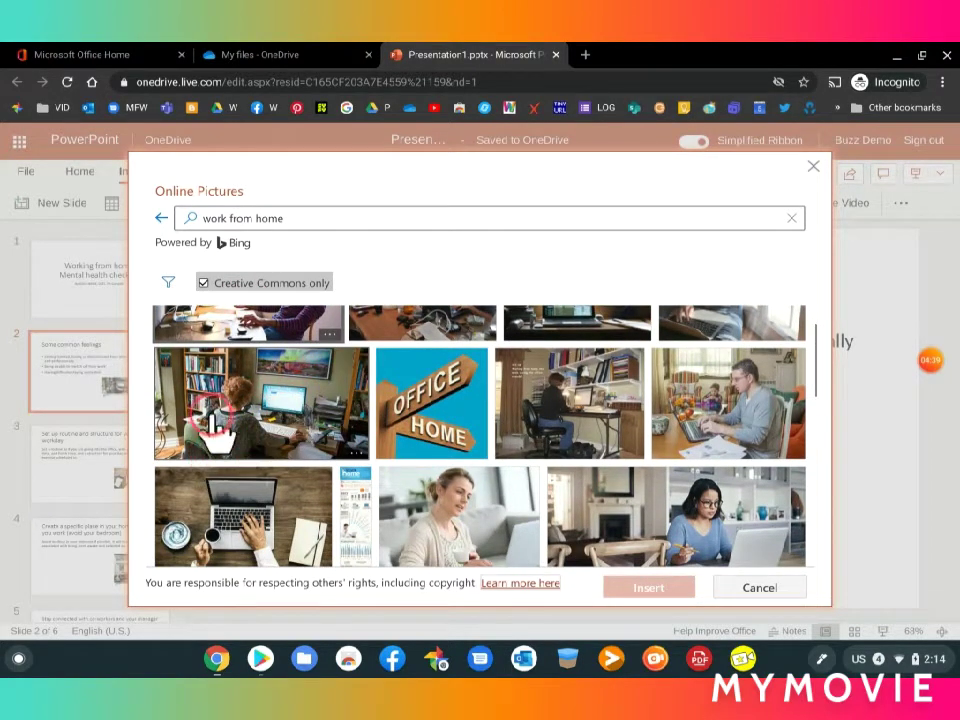
{"action": "scroll", "coordinate": [279, 435], "scroll_direction": "down", "scroll_amount": 3}
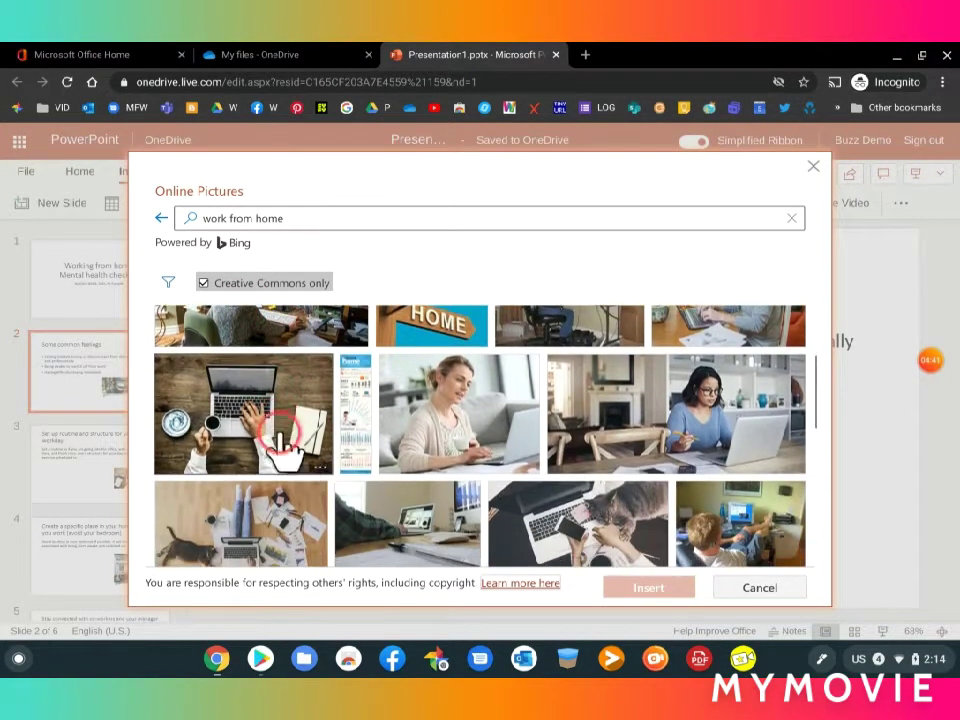
{"action": "scroll", "coordinate": [281, 440], "scroll_direction": "down", "scroll_amount": 5}
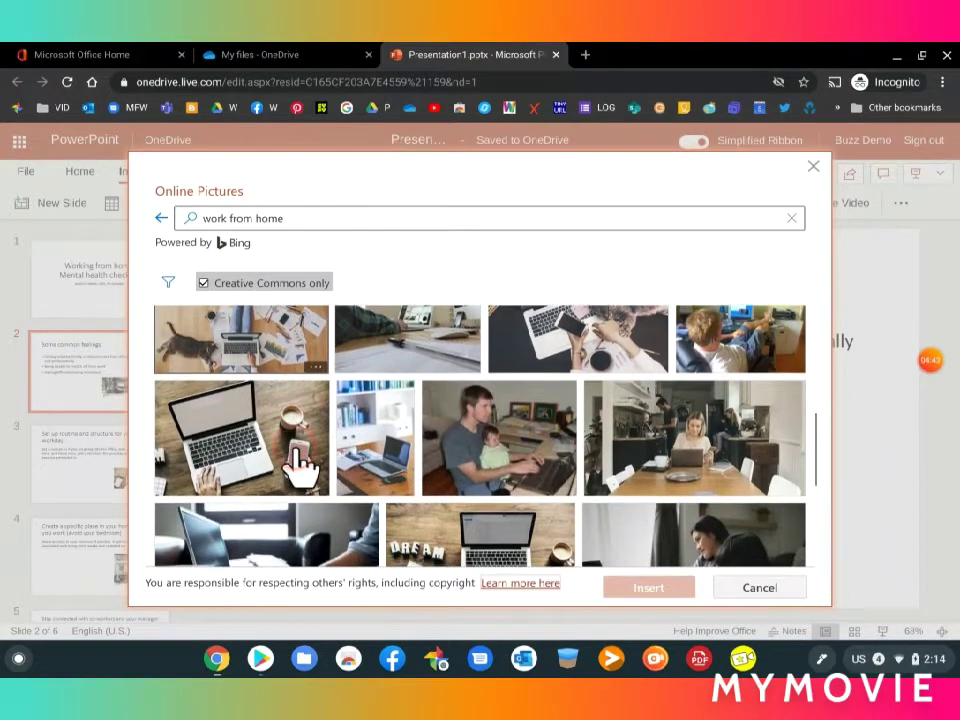
{"action": "scroll", "coordinate": [300, 462], "scroll_direction": "down", "scroll_amount": 3}
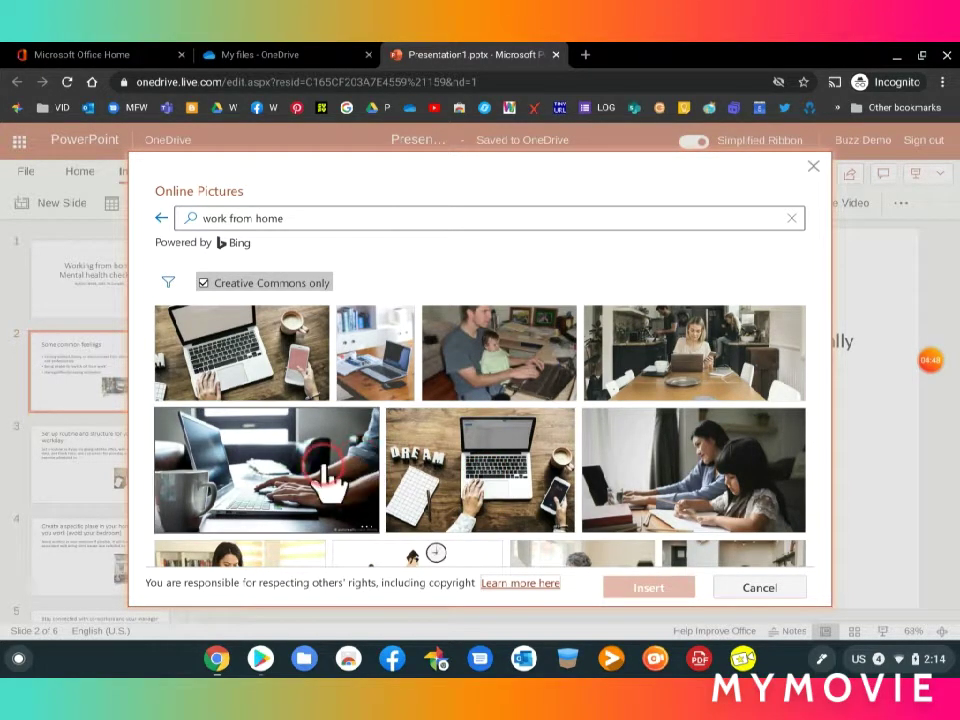
{"action": "scroll", "coordinate": [372, 460], "scroll_direction": "up", "scroll_amount": 1}
{"action": "scroll", "coordinate": [372, 460], "scroll_direction": "up", "scroll_amount": 1}
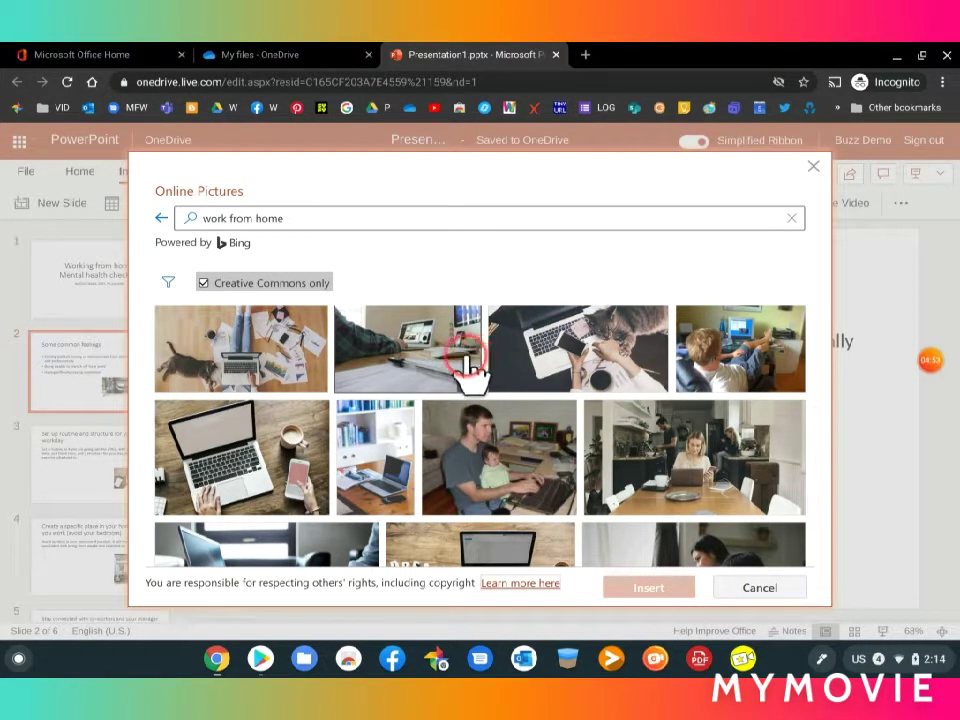
{"action": "left_click", "coordinate": [301, 218]}
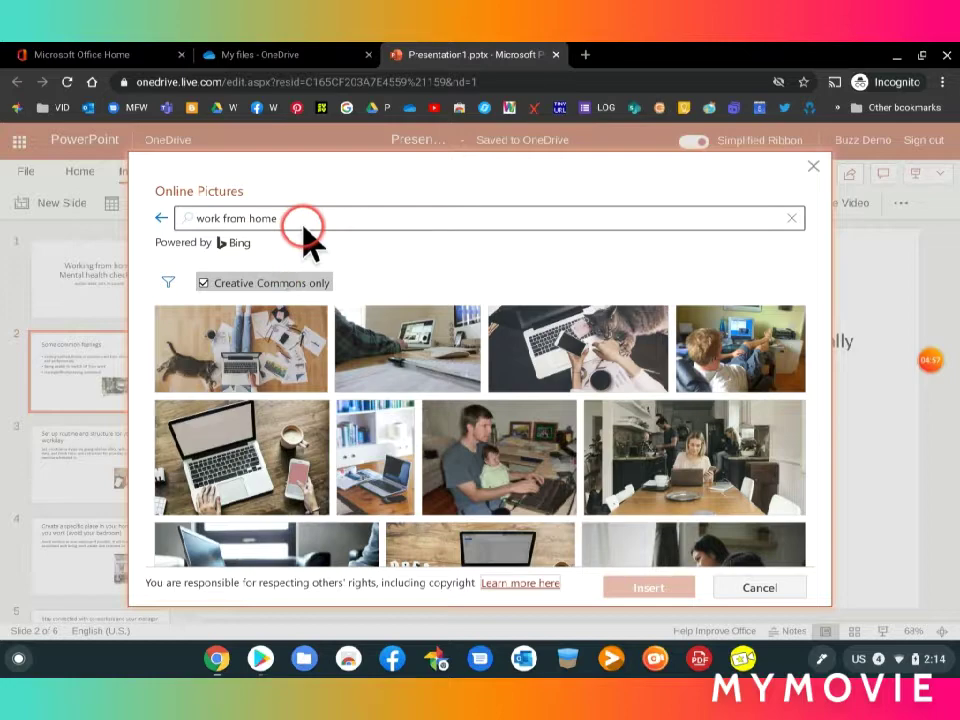
{"action": "left_click_drag", "start_coordinate": [301, 218], "coordinate": [165, 221]}
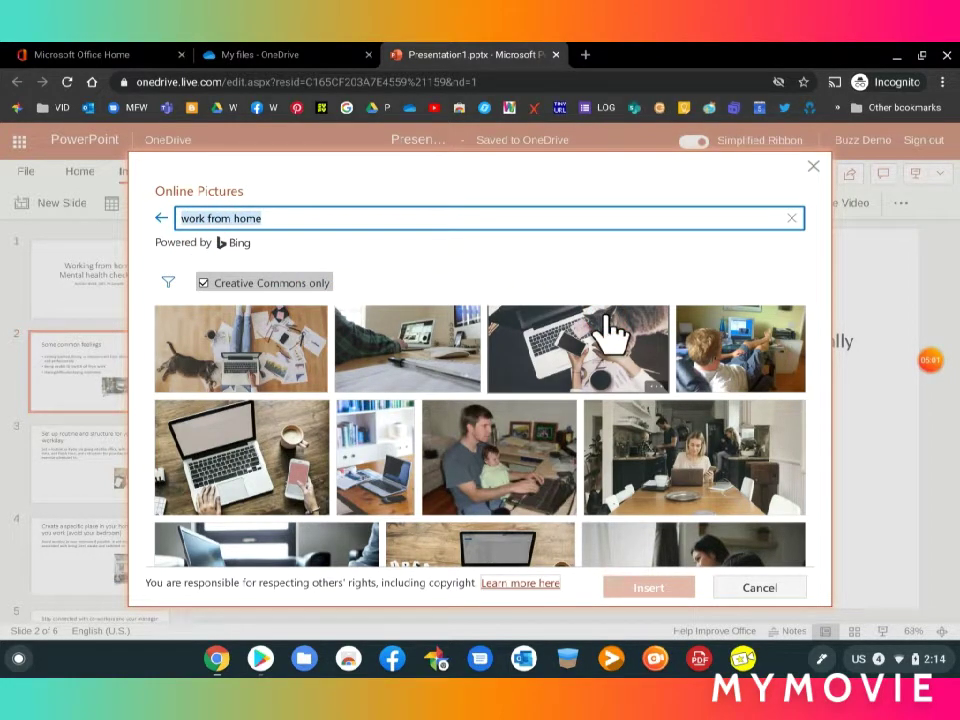
Search online pictures for 'virtual meeting' and pick the video-call screenshot image.
{"action": "type", "text": "virtual meeting"}
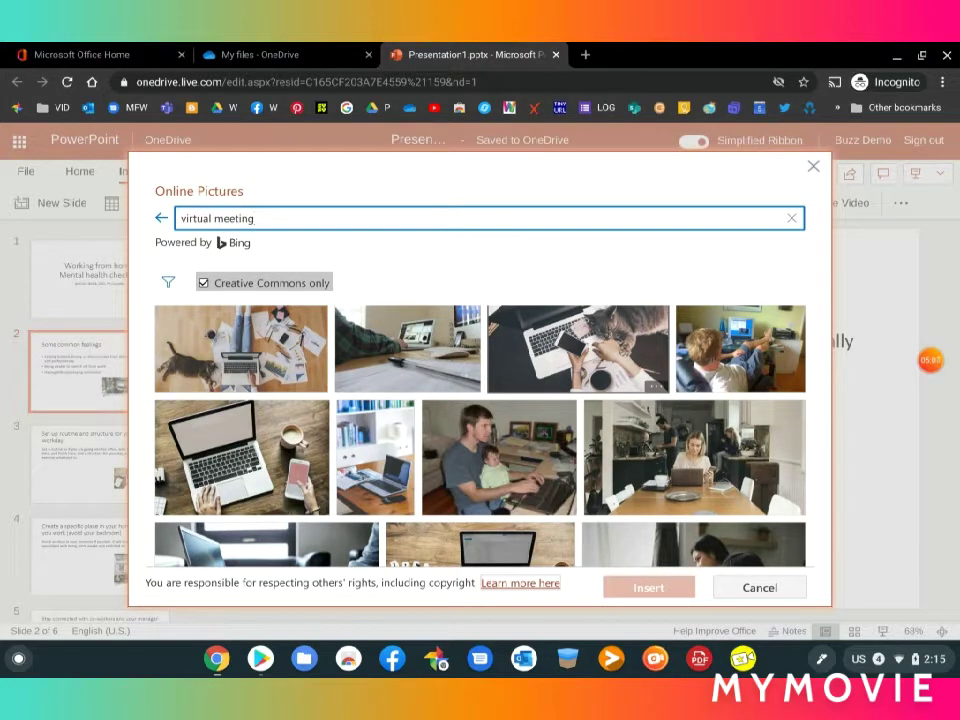
{"action": "key", "text": "Return"}
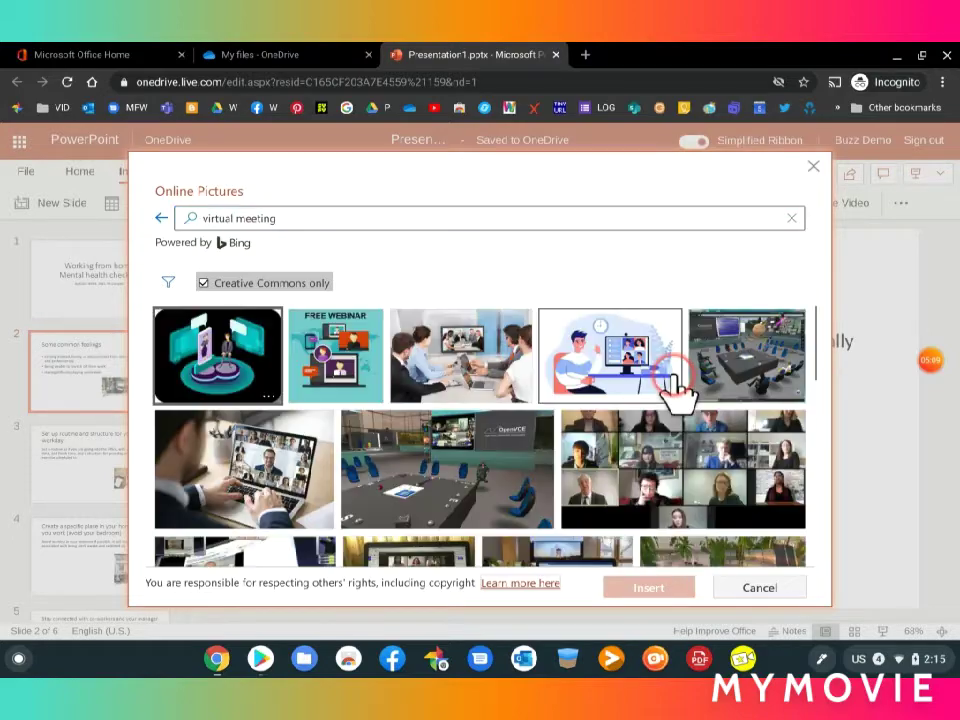
{"action": "scroll", "coordinate": [675, 393], "scroll_direction": "down", "scroll_amount": 2}
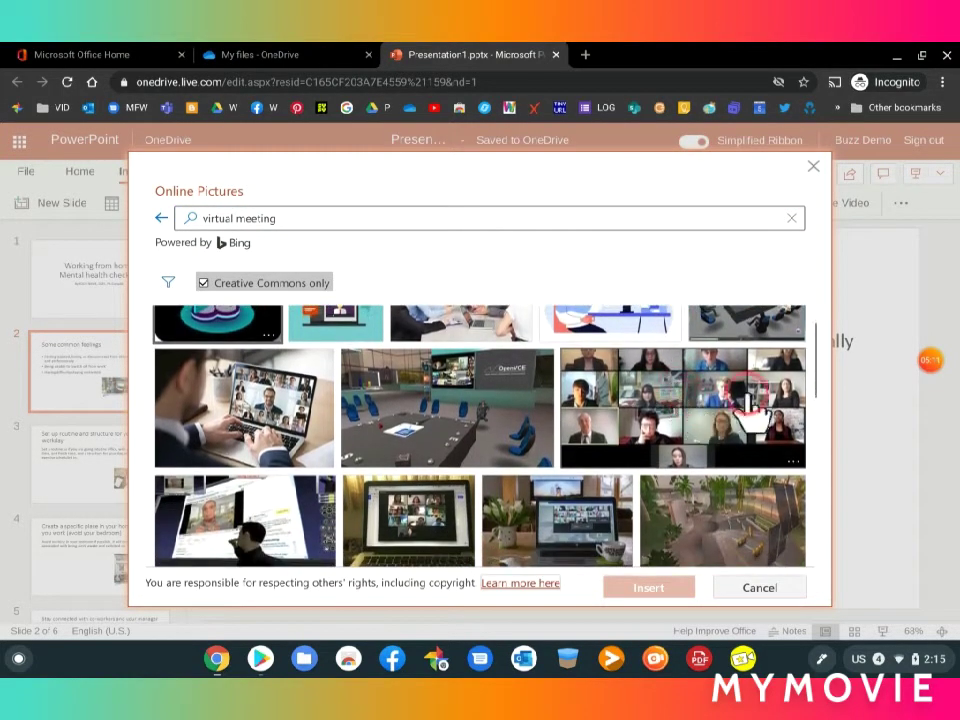
{"action": "scroll", "coordinate": [580, 448], "scroll_direction": "down", "scroll_amount": 10}
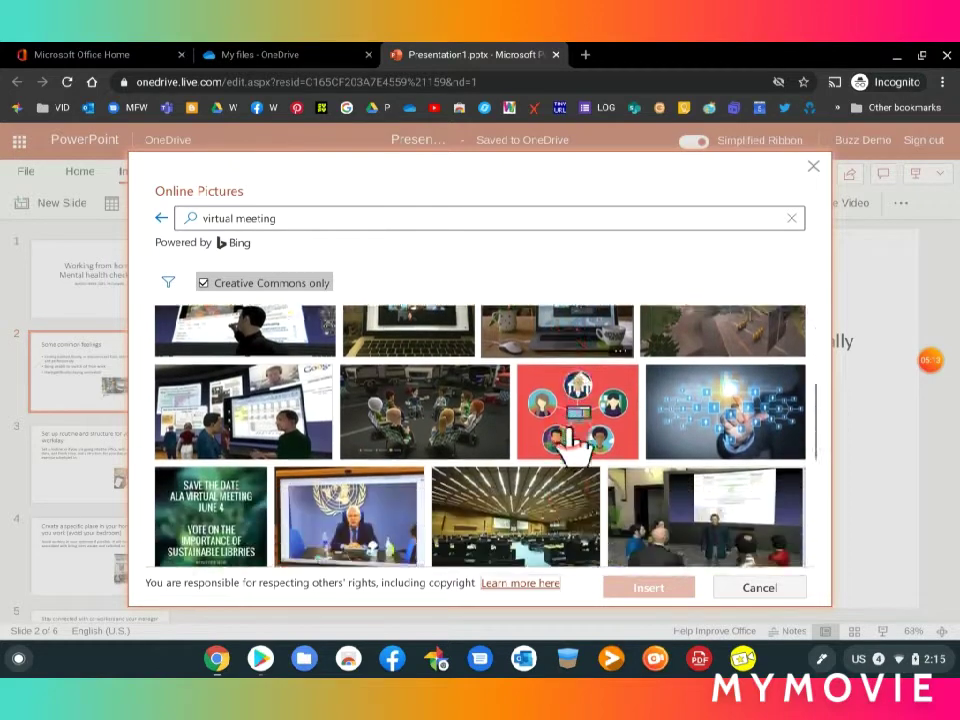
{"action": "scroll", "coordinate": [575, 445], "scroll_direction": "down", "scroll_amount": 2}
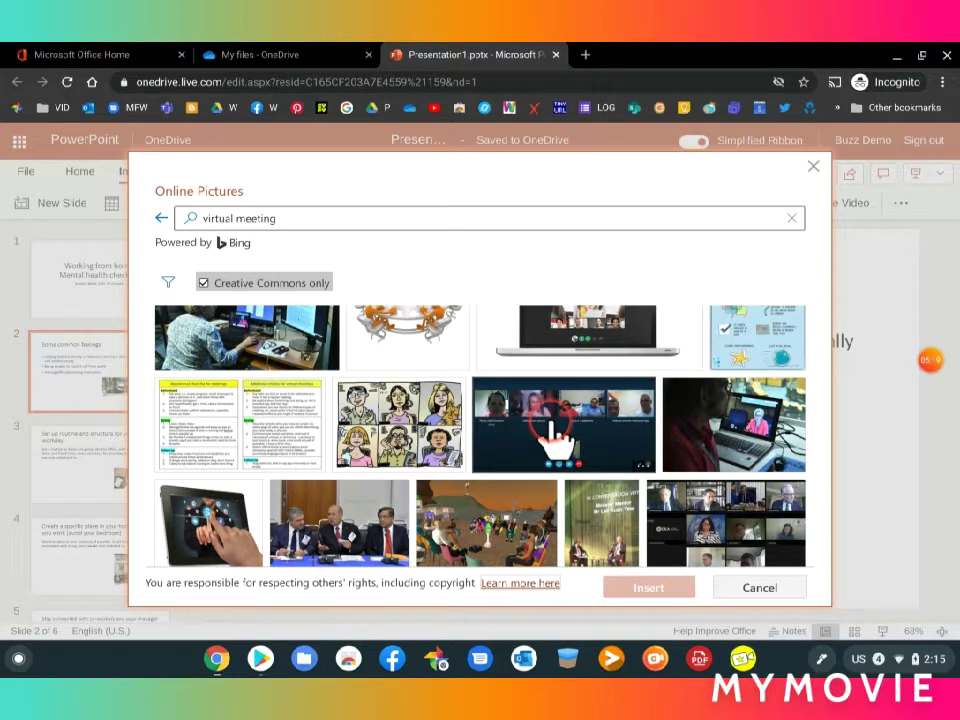
{"action": "left_click", "coordinate": [558, 437]}
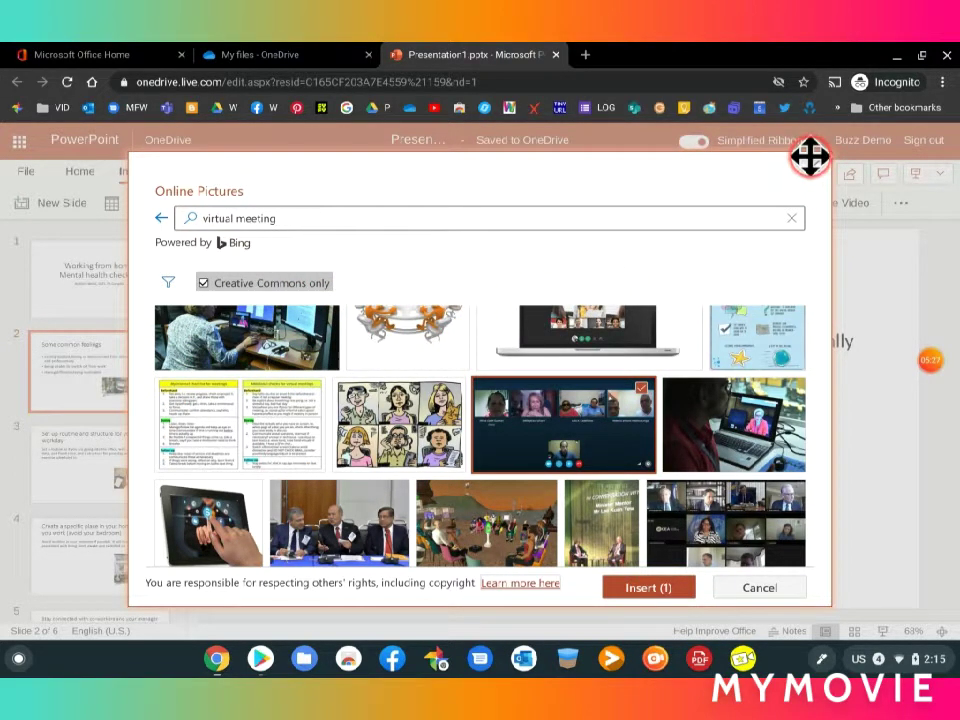
Cancel the picture search without inserting anything and return to the title slide.
{"action": "left_click", "coordinate": [760, 588]}
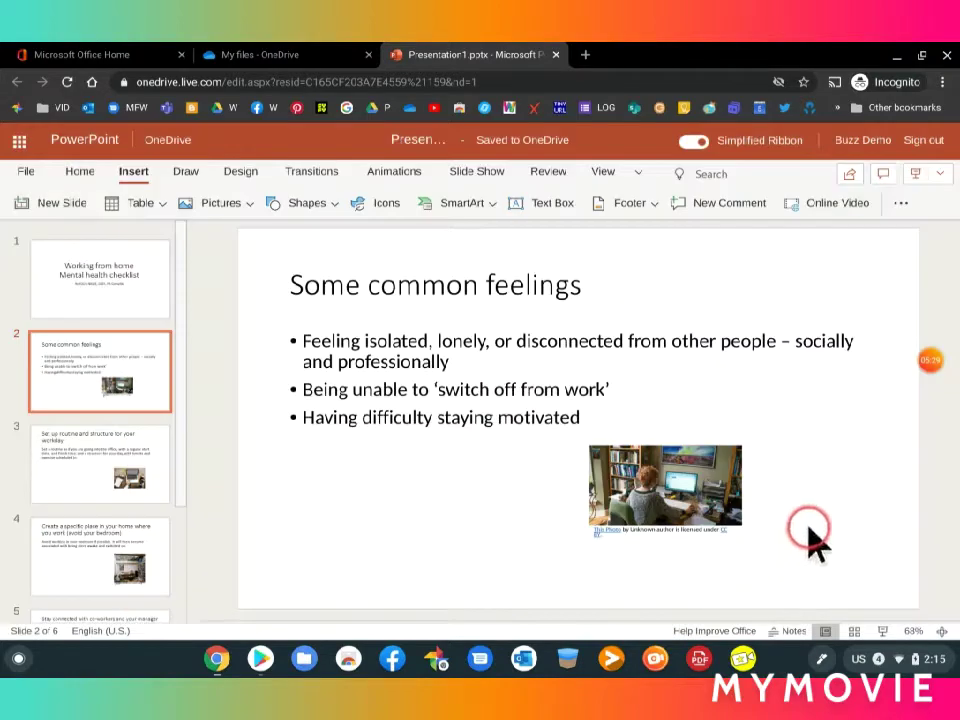
{"action": "mouse_move", "coordinate": [897, 367]}
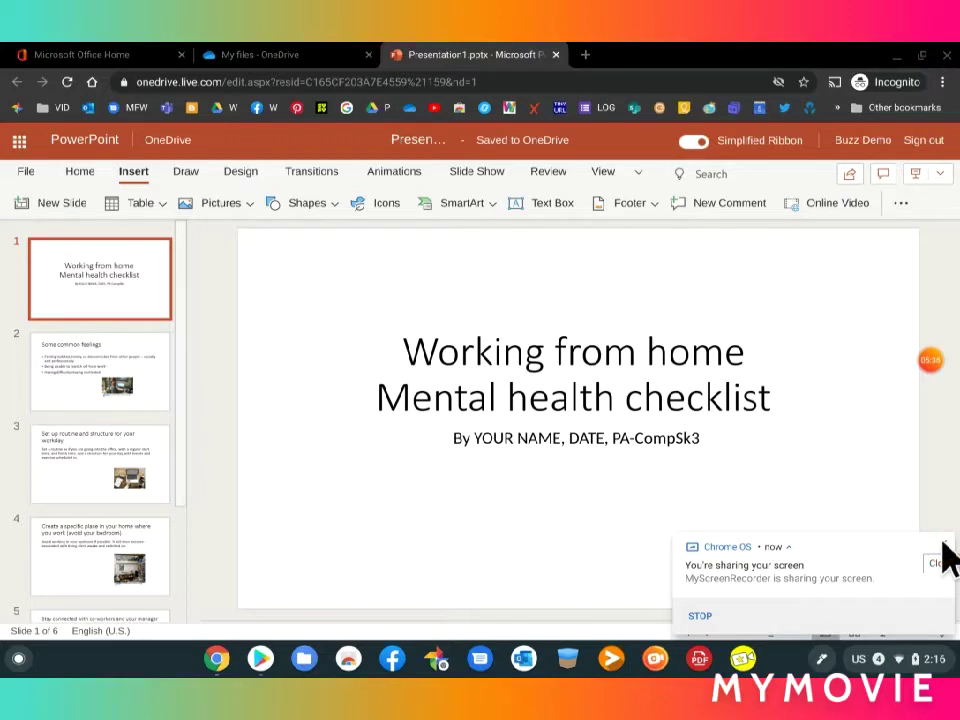
{"action": "left_click", "coordinate": [940, 562]}
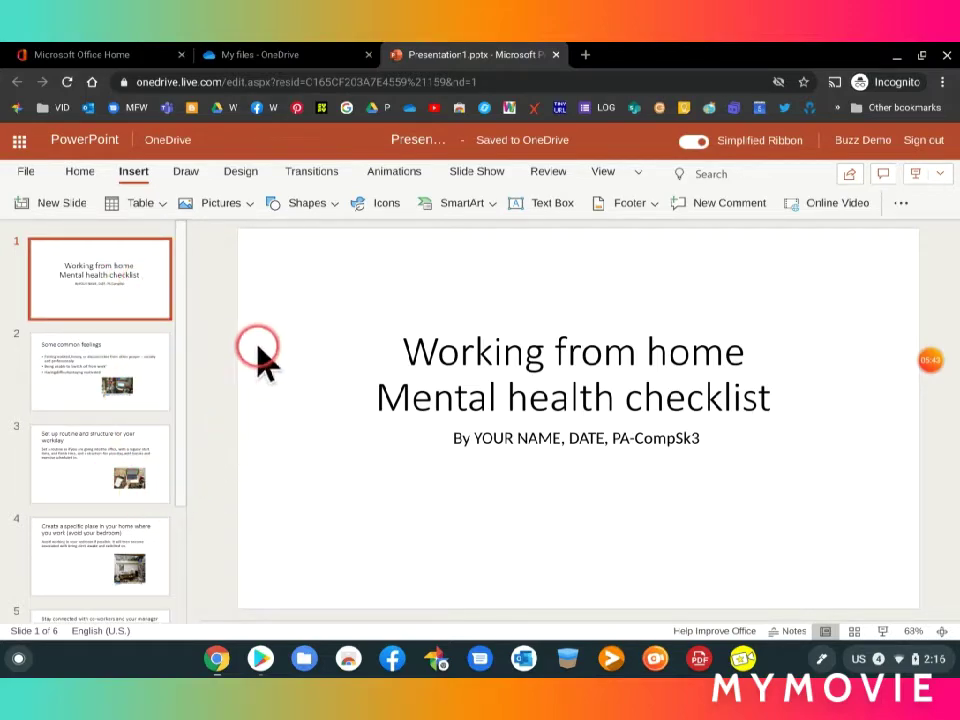
Apply the striped Parallax theme from the Design Themes gallery to the whole deck.
{"action": "left_click", "coordinate": [250, 185]}
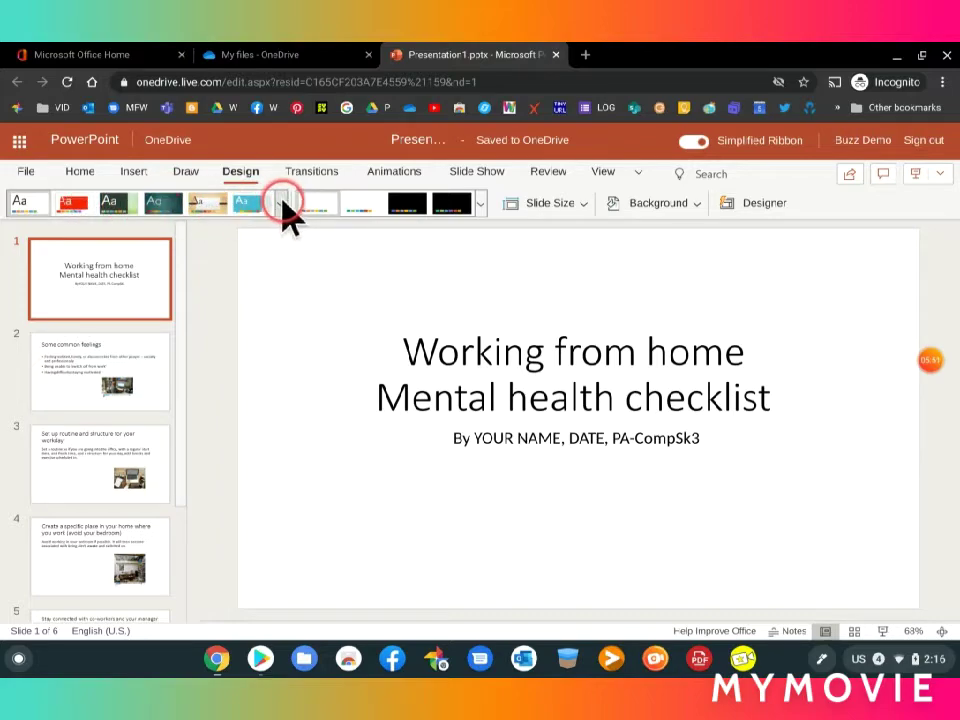
{"action": "left_click", "coordinate": [283, 205]}
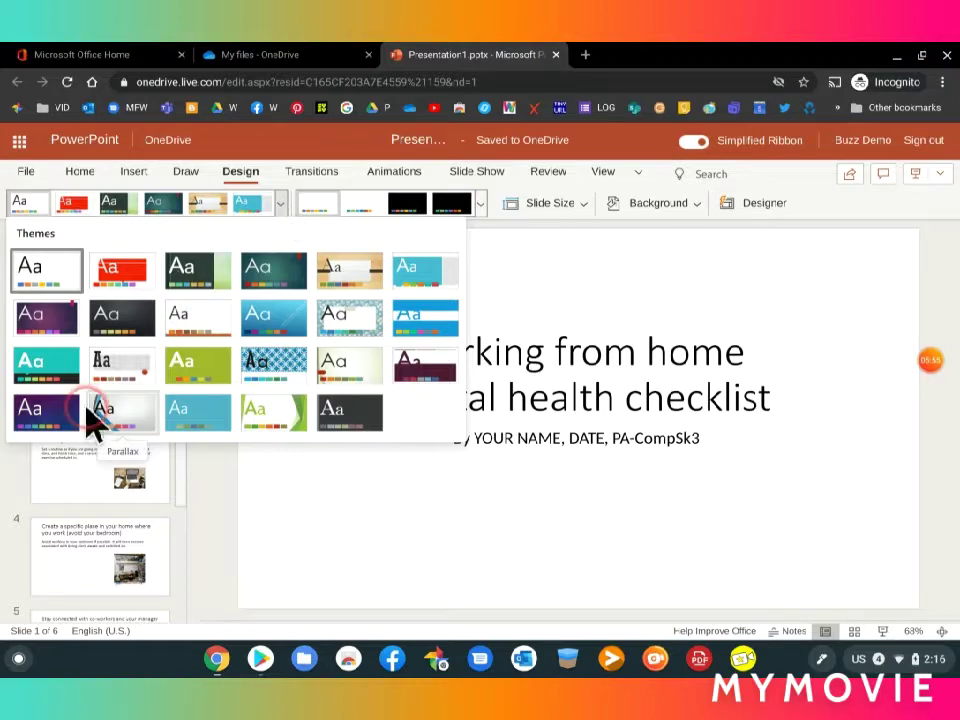
{"action": "left_click", "coordinate": [131, 400]}
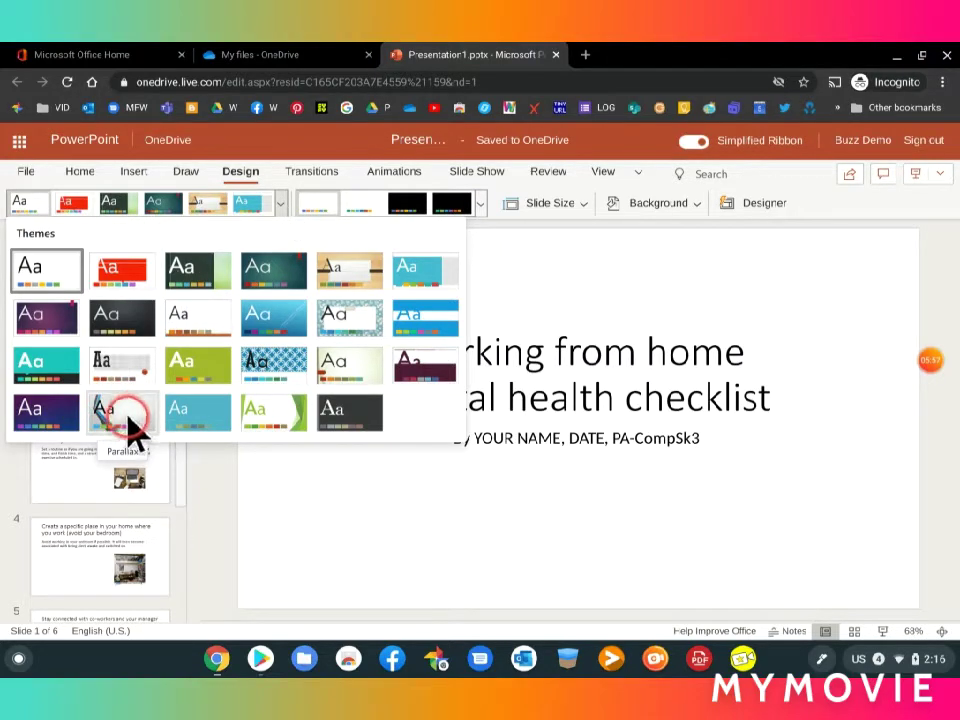
{"action": "left_click", "coordinate": [126, 412]}
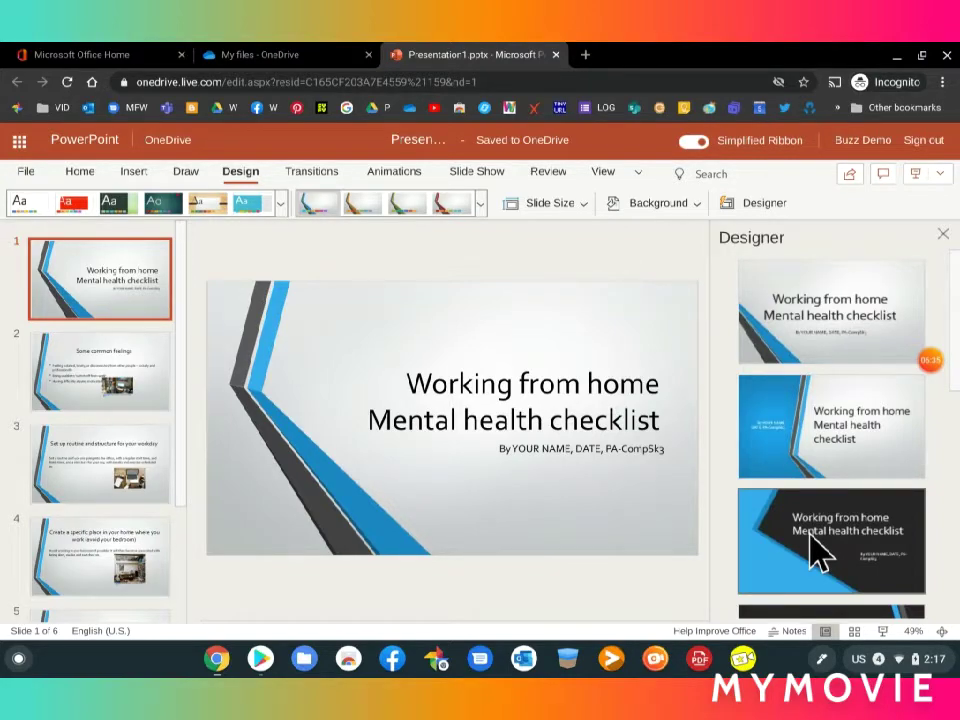
Give the title slide the dark blue-striped Designer idea and slide 2 a darker design.
{"action": "left_click", "coordinate": [815, 550]}
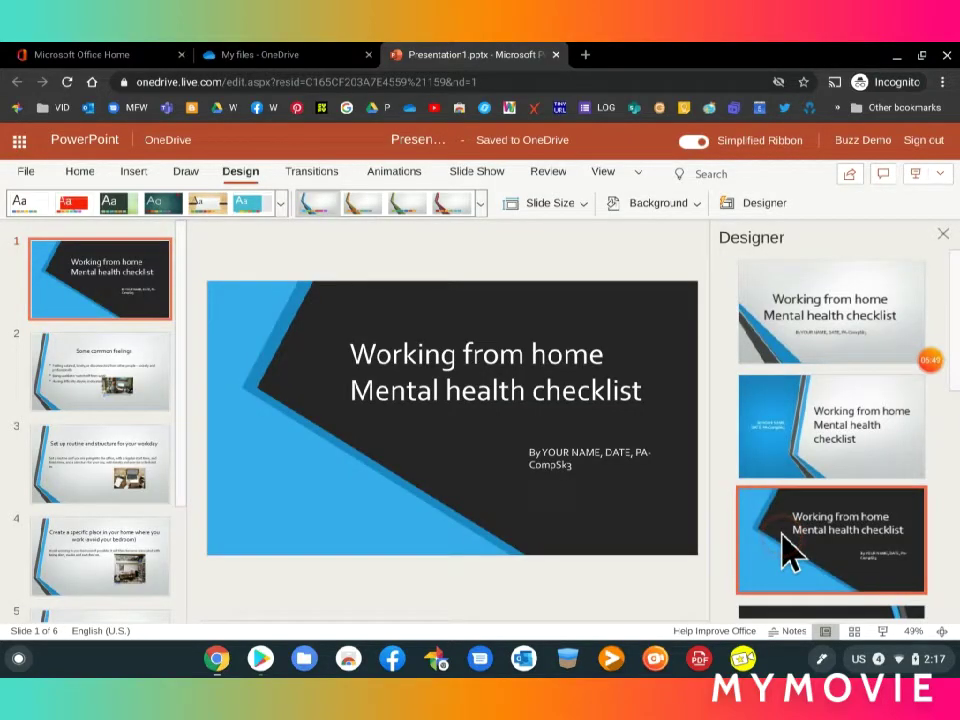
{"action": "mouse_move", "coordinate": [935, 375]}
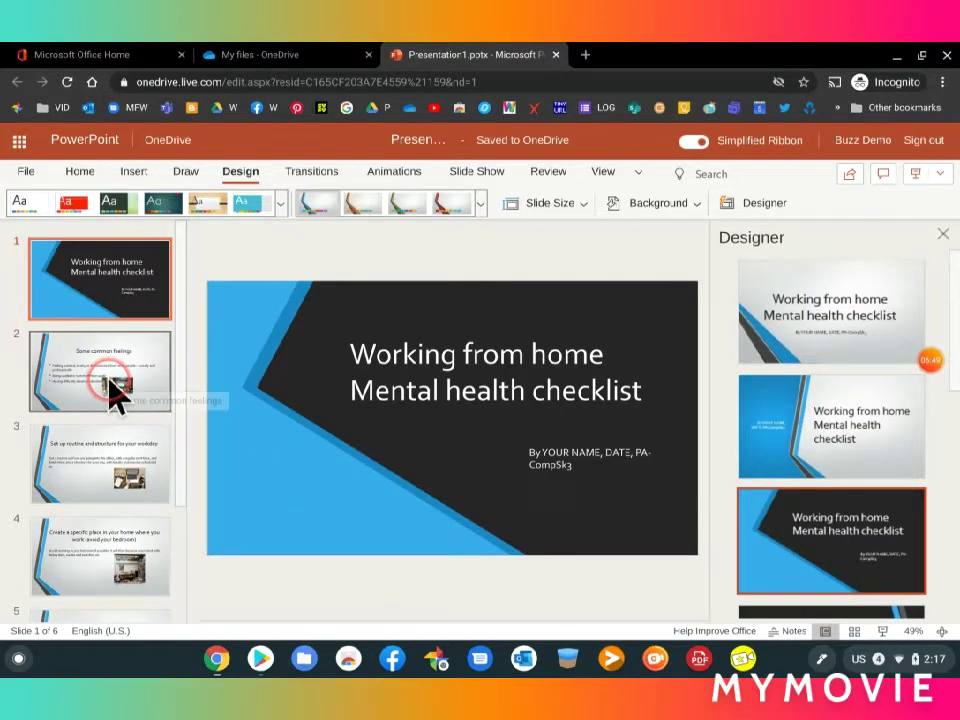
{"action": "left_click", "coordinate": [114, 393]}
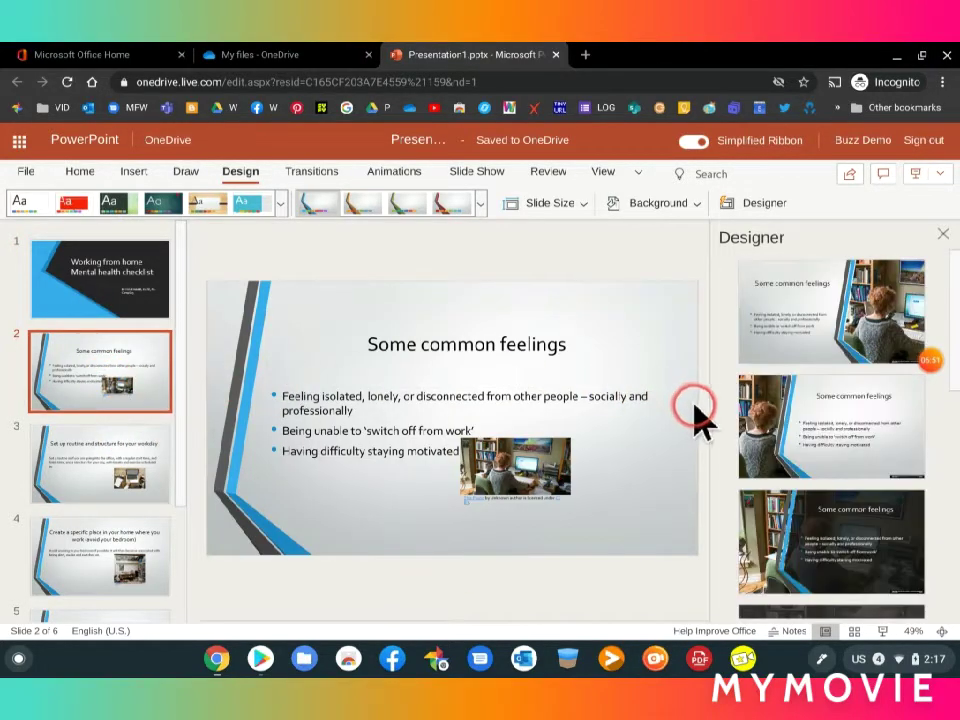
{"action": "scroll", "coordinate": [903, 455], "scroll_direction": "down", "scroll_amount": 5}
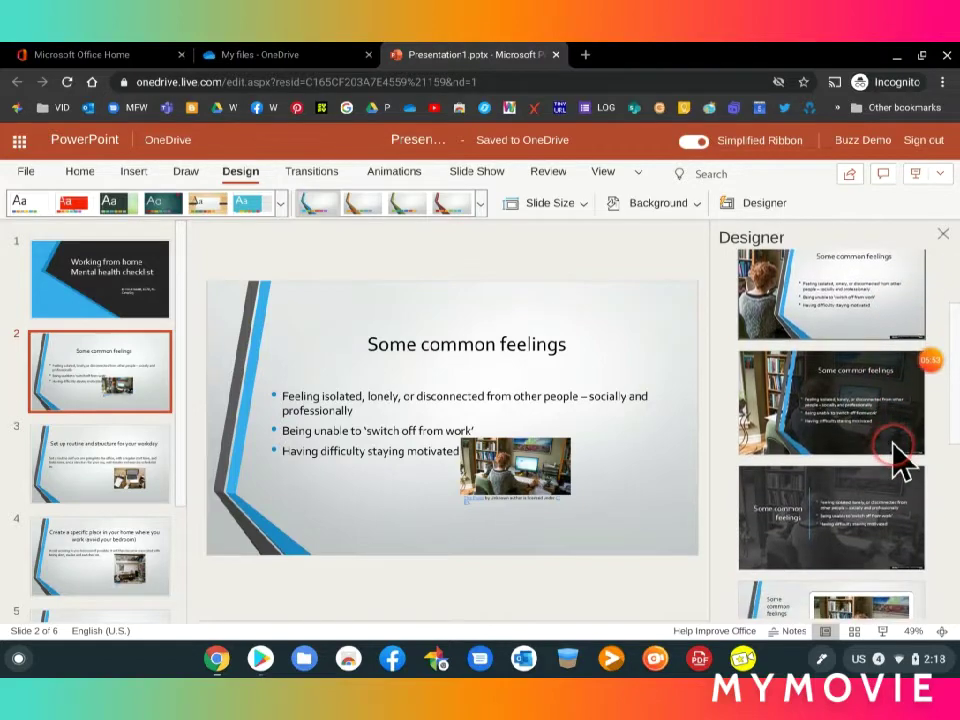
{"action": "scroll", "coordinate": [903, 461], "scroll_direction": "down", "scroll_amount": 8}
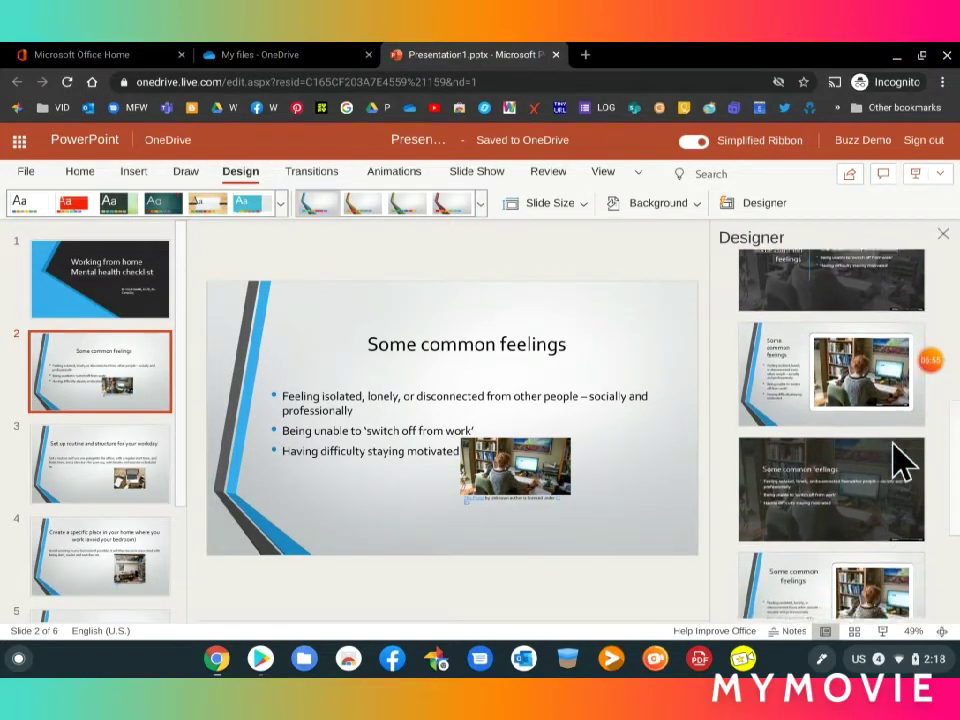
{"action": "left_click", "coordinate": [866, 540]}
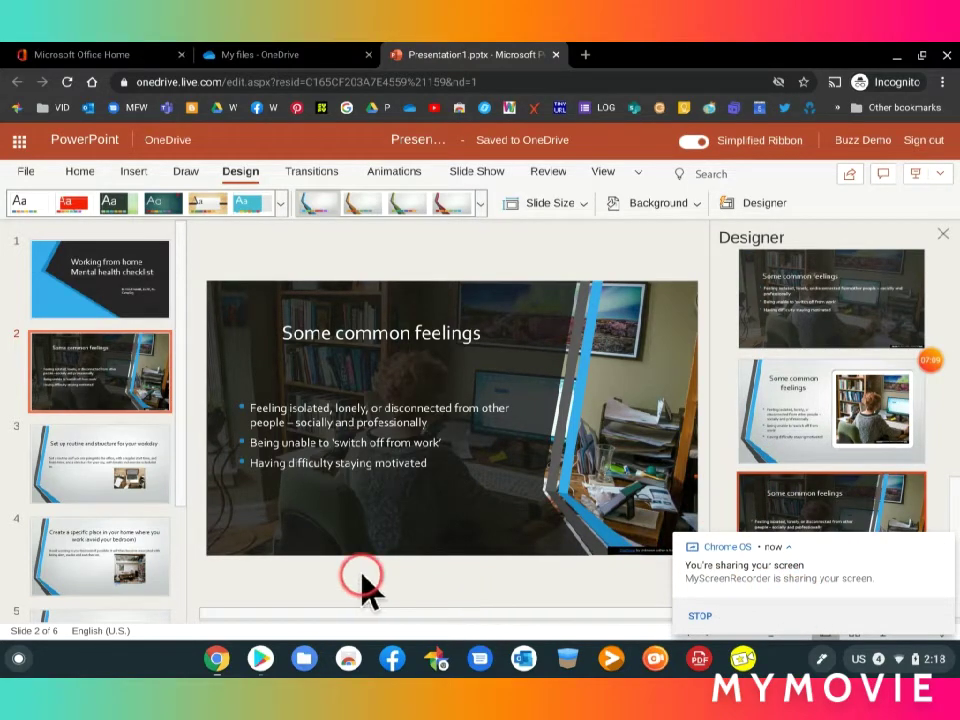
Apply the dark laptop-photo Designer idea to slide 3.
{"action": "left_click", "coordinate": [113, 481]}
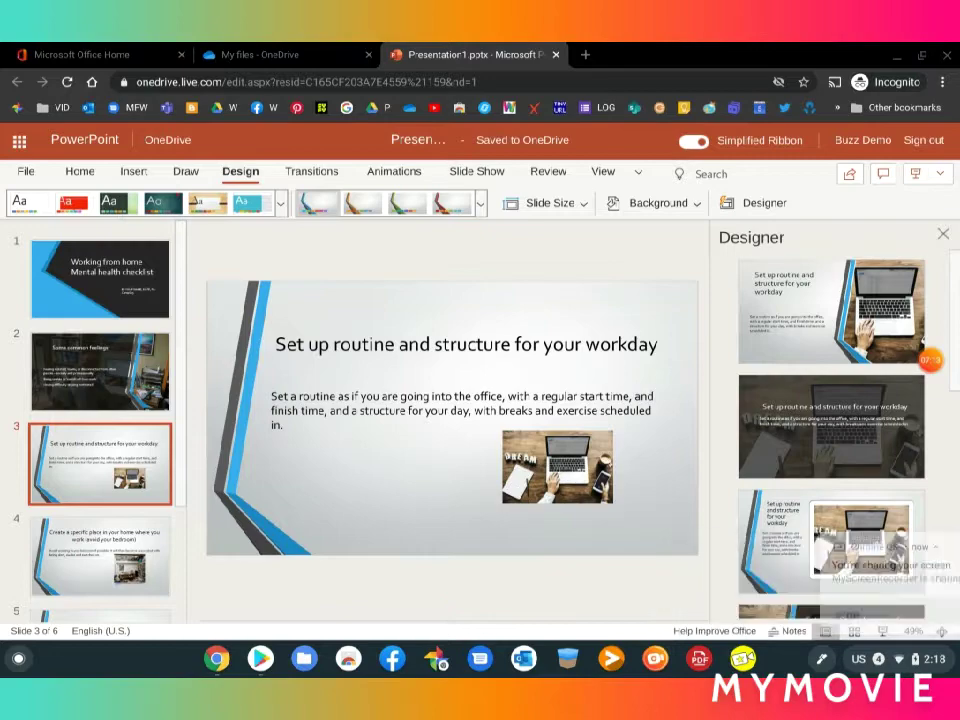
{"action": "scroll", "coordinate": [831, 429], "scroll_direction": "down", "scroll_amount": 3}
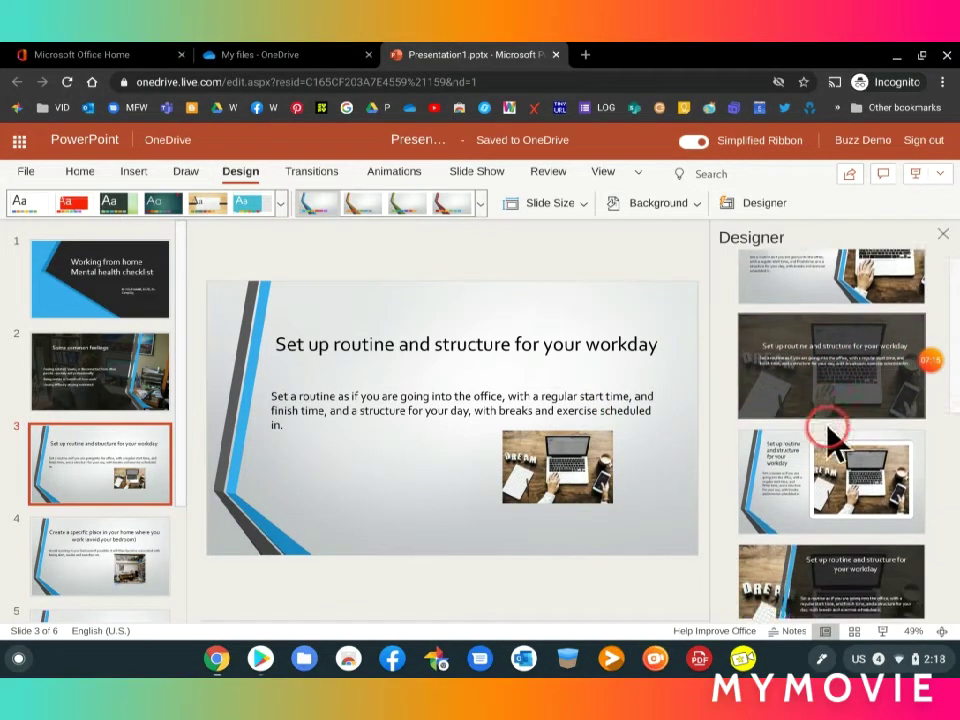
{"action": "scroll", "coordinate": [833, 445], "scroll_direction": "up", "scroll_amount": 3}
{"action": "scroll", "coordinate": [835, 445], "scroll_direction": "down", "scroll_amount": 3}
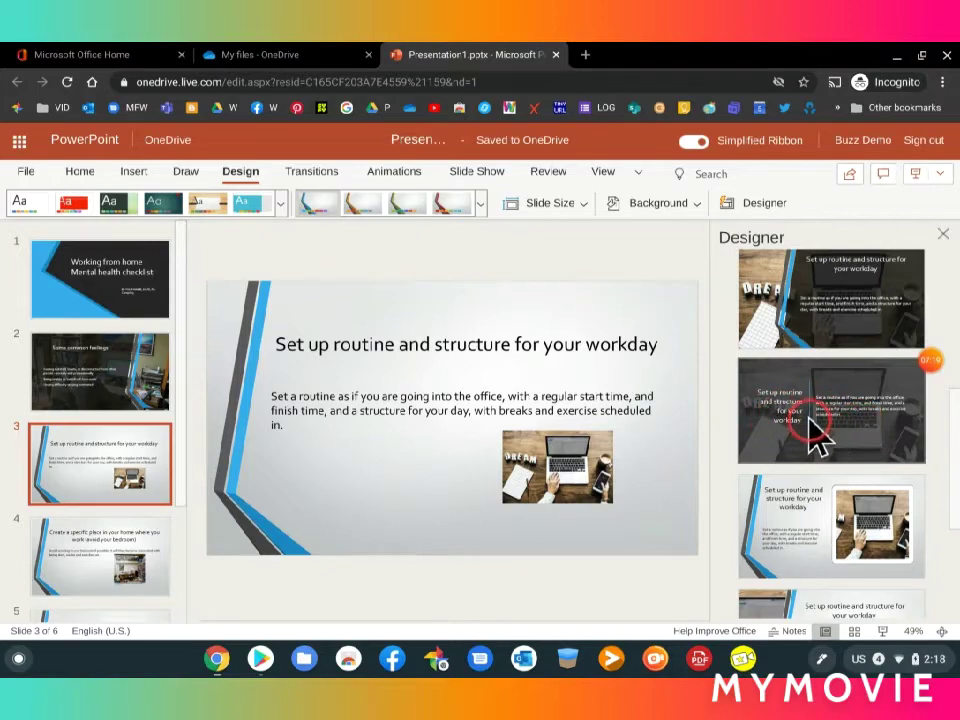
{"action": "left_click", "coordinate": [843, 437]}
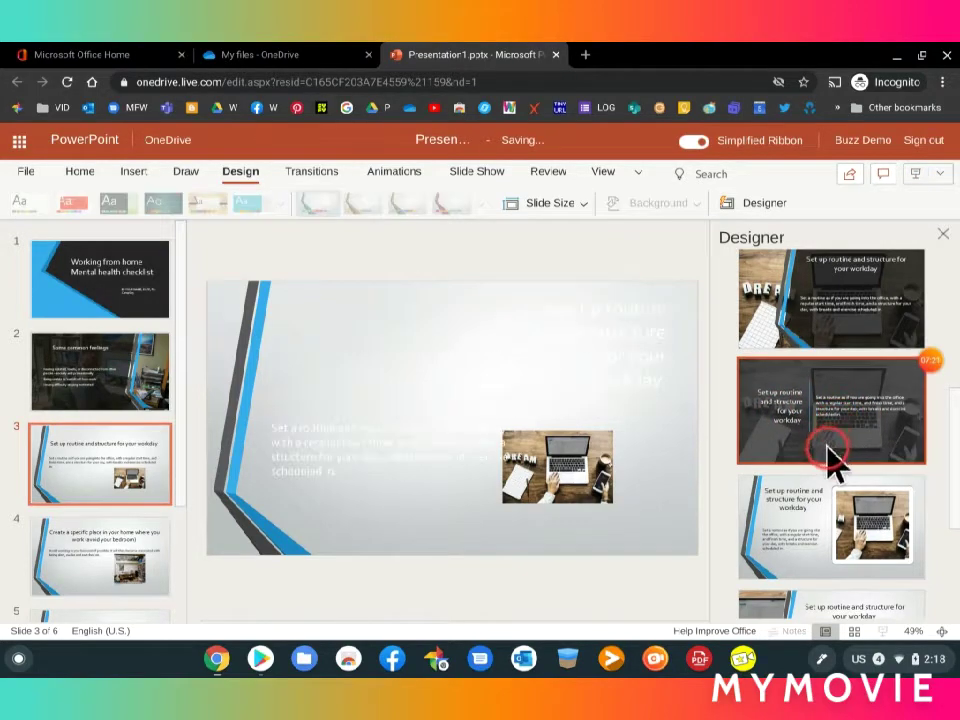
{"action": "left_click", "coordinate": [898, 371]}
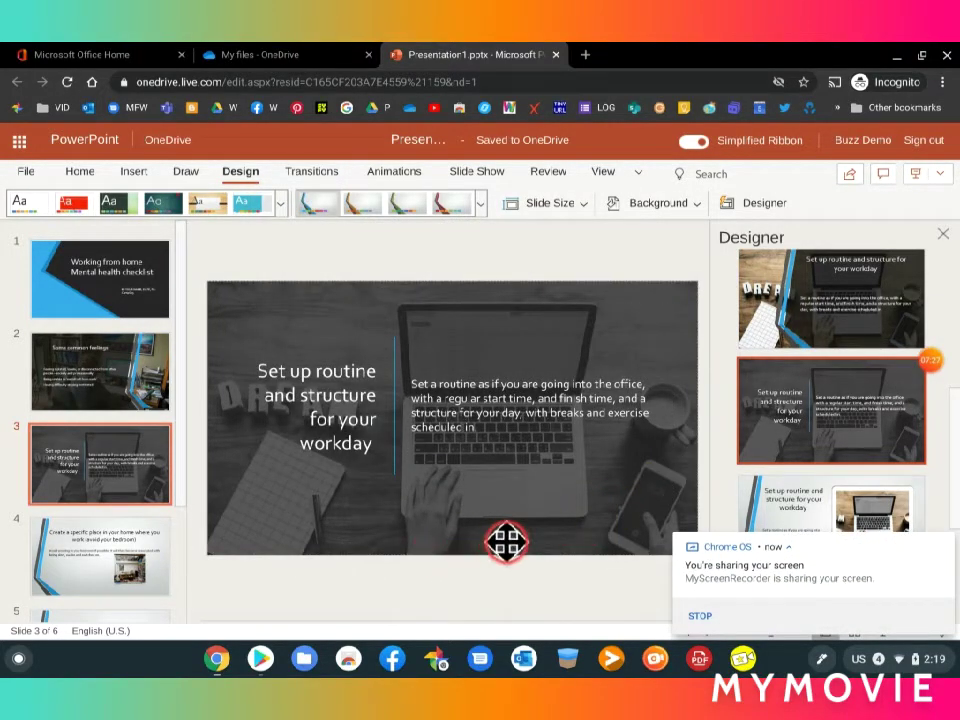
Load more Designer ideas for slide 4 and apply the large-photo design.
{"action": "left_click", "coordinate": [97, 567]}
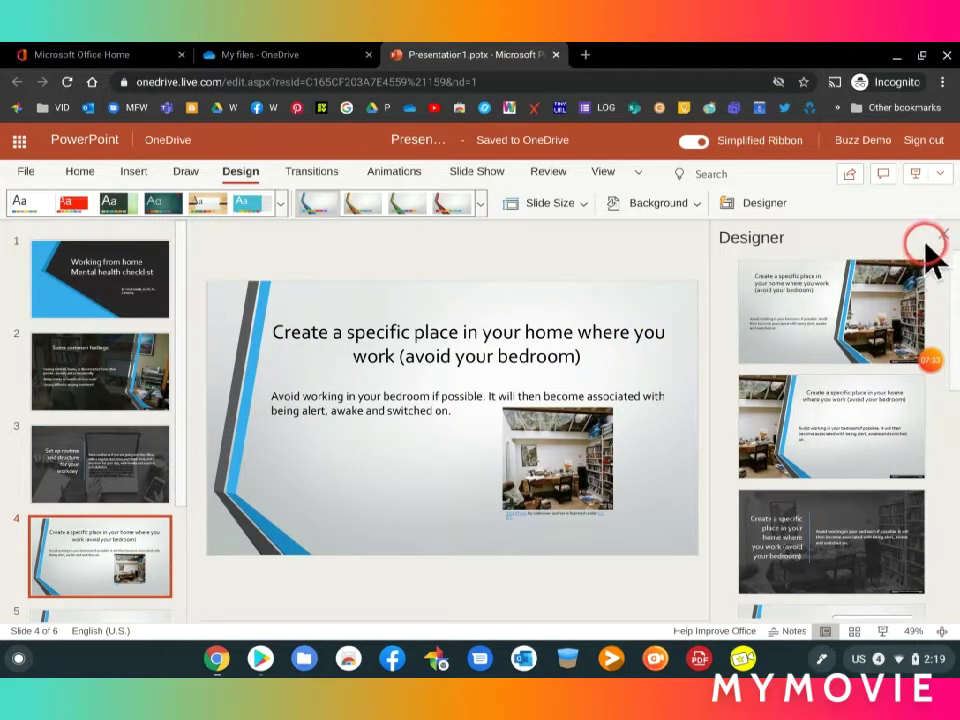
{"action": "scroll", "coordinate": [820, 450], "scroll_direction": "down", "scroll_amount": 2}
{"action": "scroll", "coordinate": [820, 450], "scroll_direction": "down", "scroll_amount": 5}
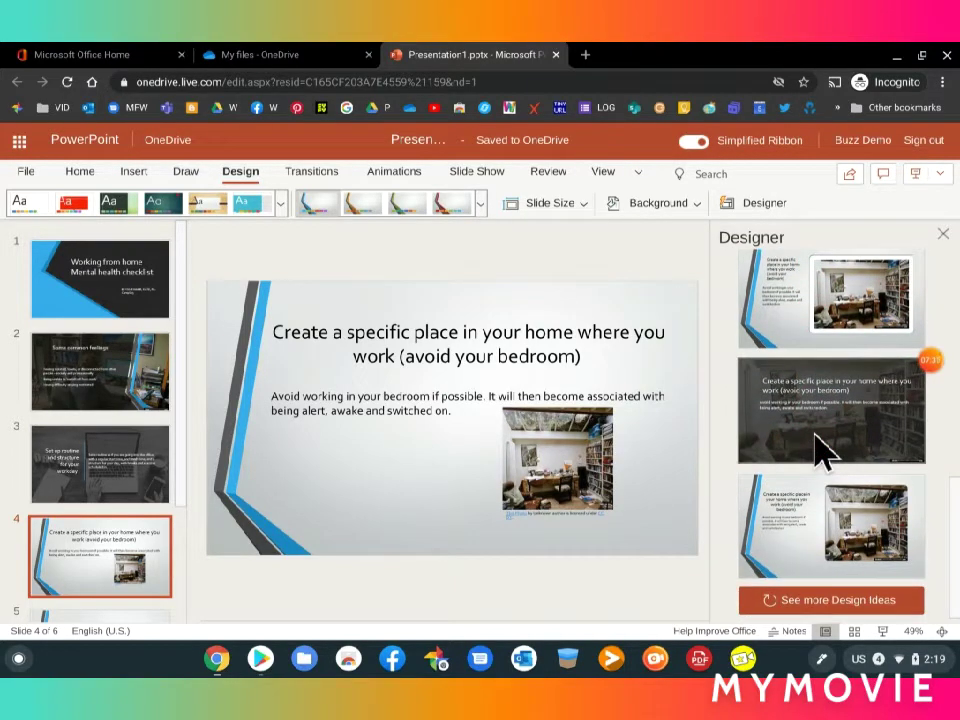
{"action": "left_click", "coordinate": [848, 606]}
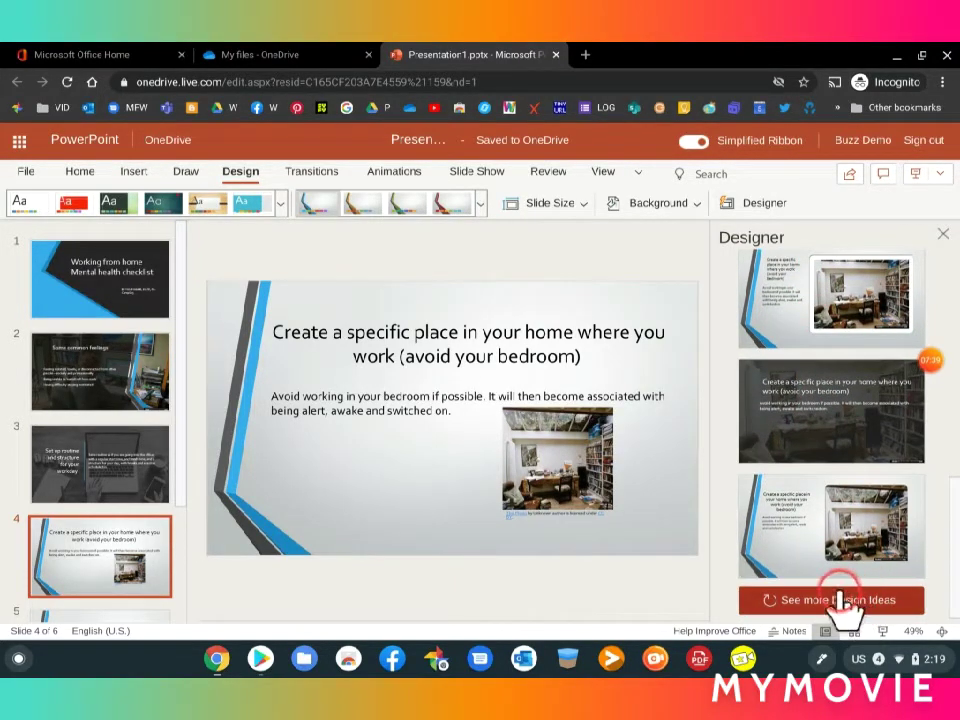
{"action": "left_click", "coordinate": [868, 518]}
{"action": "left_click", "coordinate": [865, 506]}
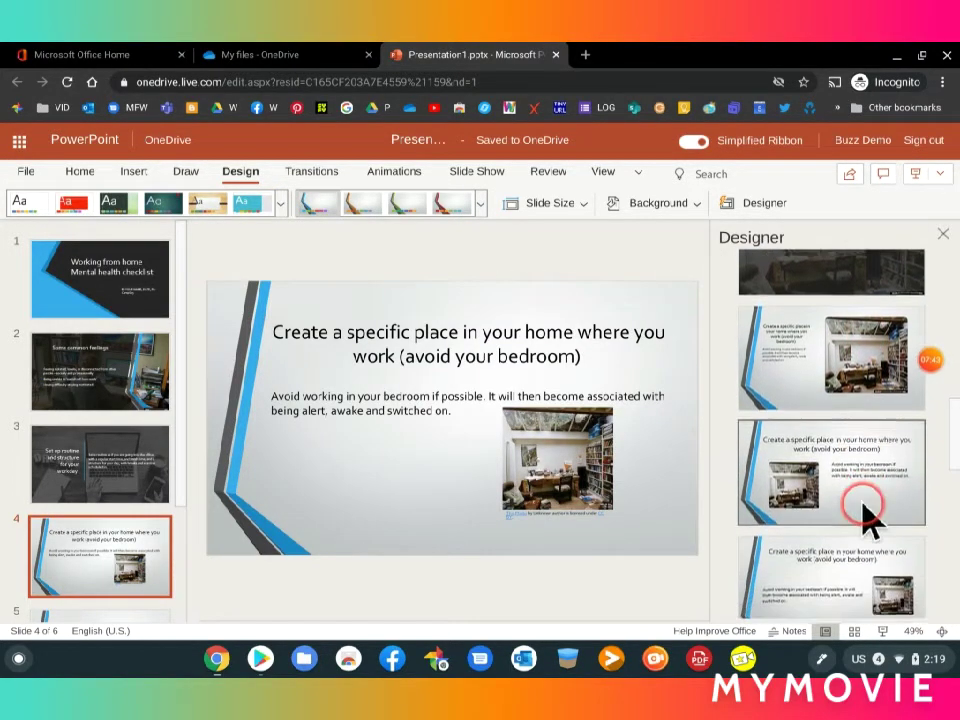
{"action": "scroll", "coordinate": [868, 518], "scroll_direction": "down", "scroll_amount": 5}
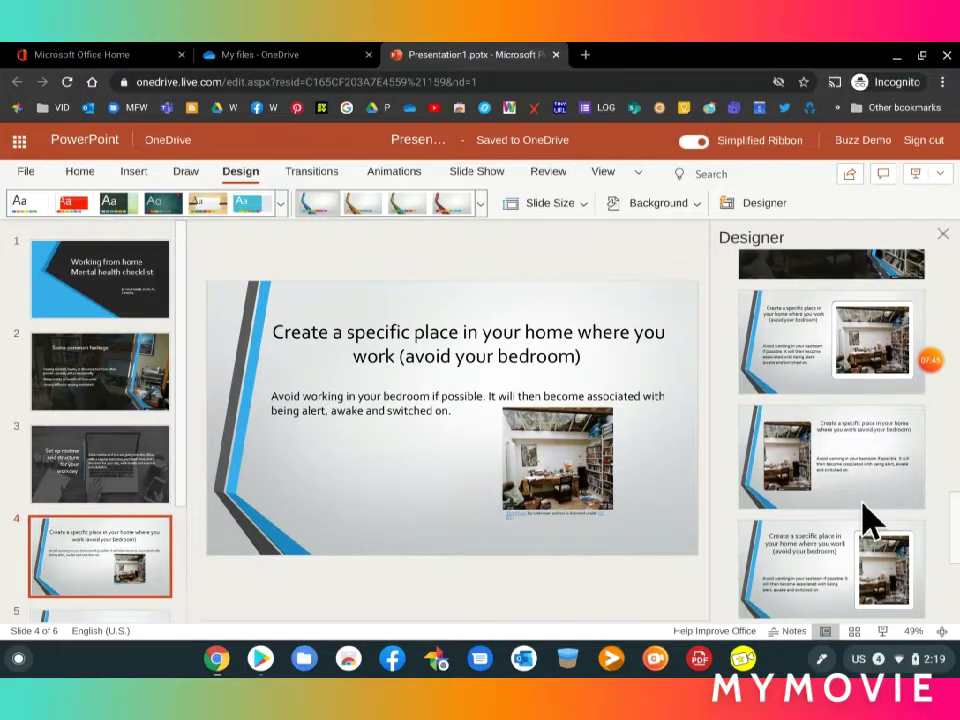
{"action": "scroll", "coordinate": [868, 518], "scroll_direction": "down", "scroll_amount": 3}
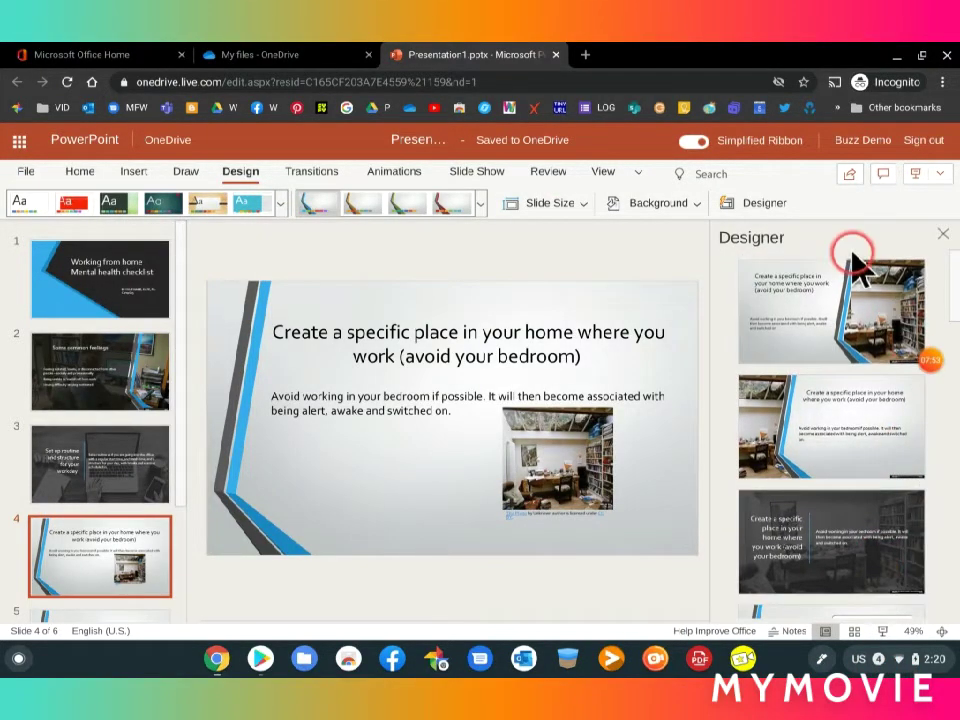
{"action": "left_click", "coordinate": [827, 324]}
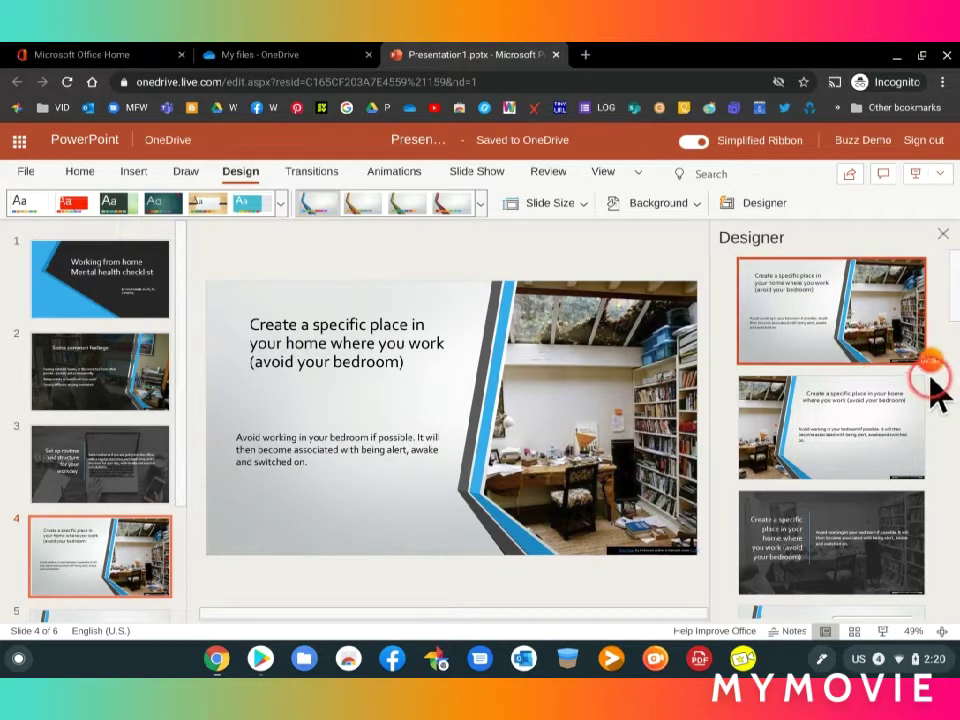
Give slide 5 the dark video-call design and slide 6 the dark cloudy-sky design.
{"action": "scroll", "coordinate": [686, 542], "scroll_direction": "down", "scroll_amount": 1}
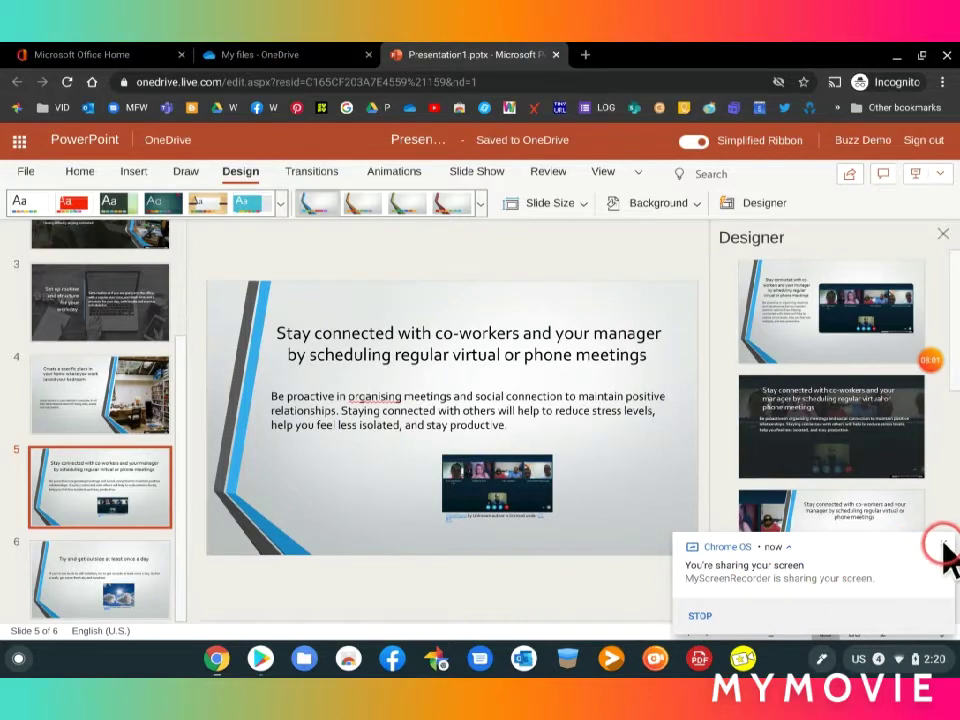
{"action": "left_click", "coordinate": [944, 545]}
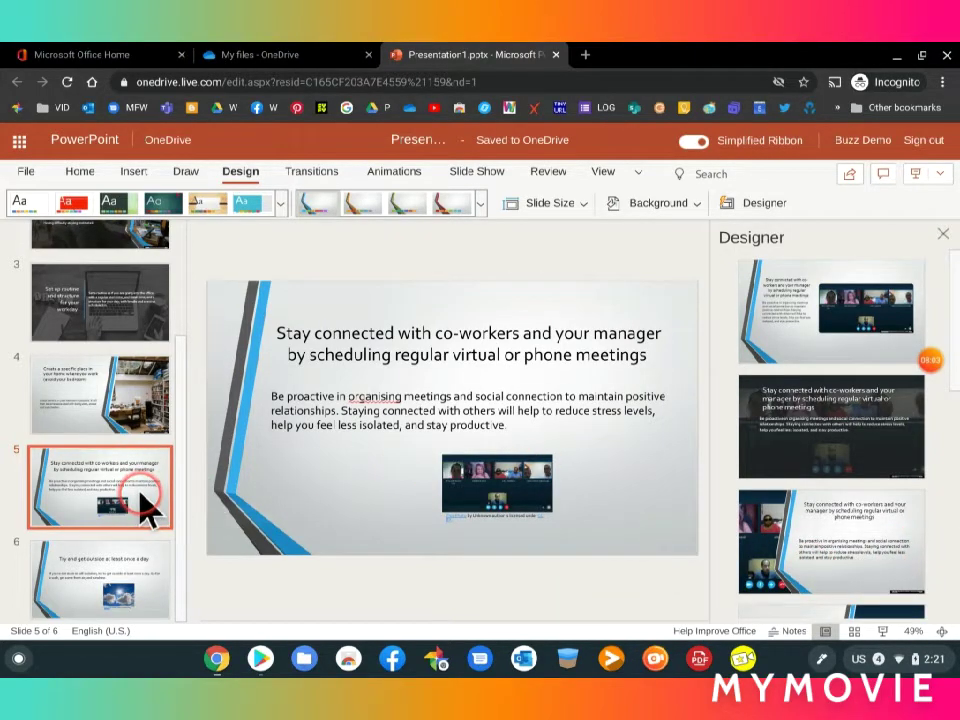
{"action": "left_click", "coordinate": [838, 446]}
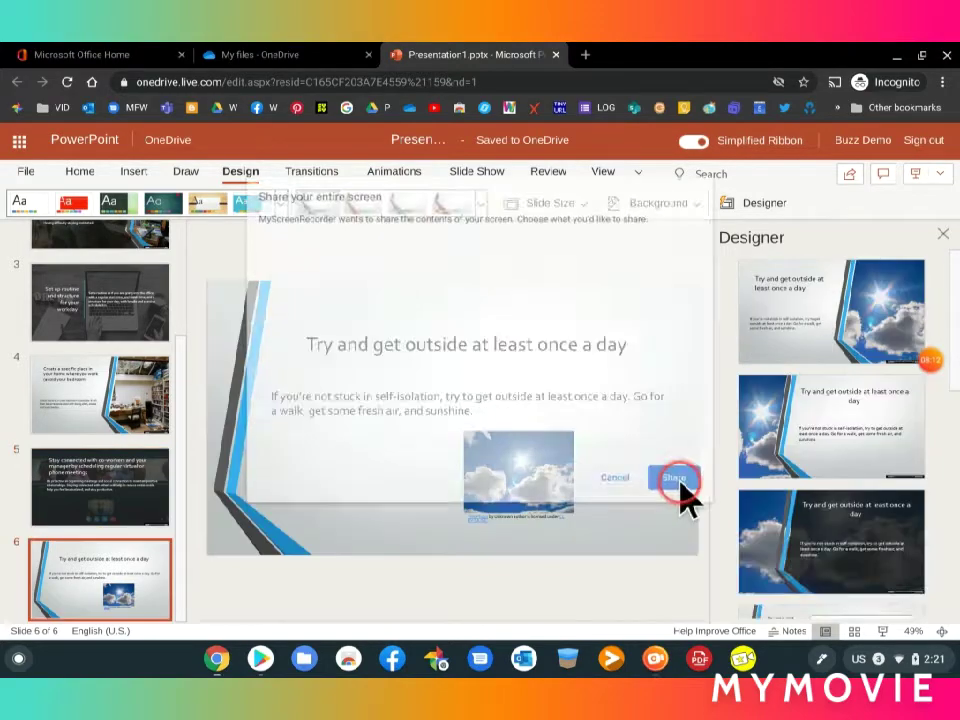
{"action": "left_click", "coordinate": [674, 478]}
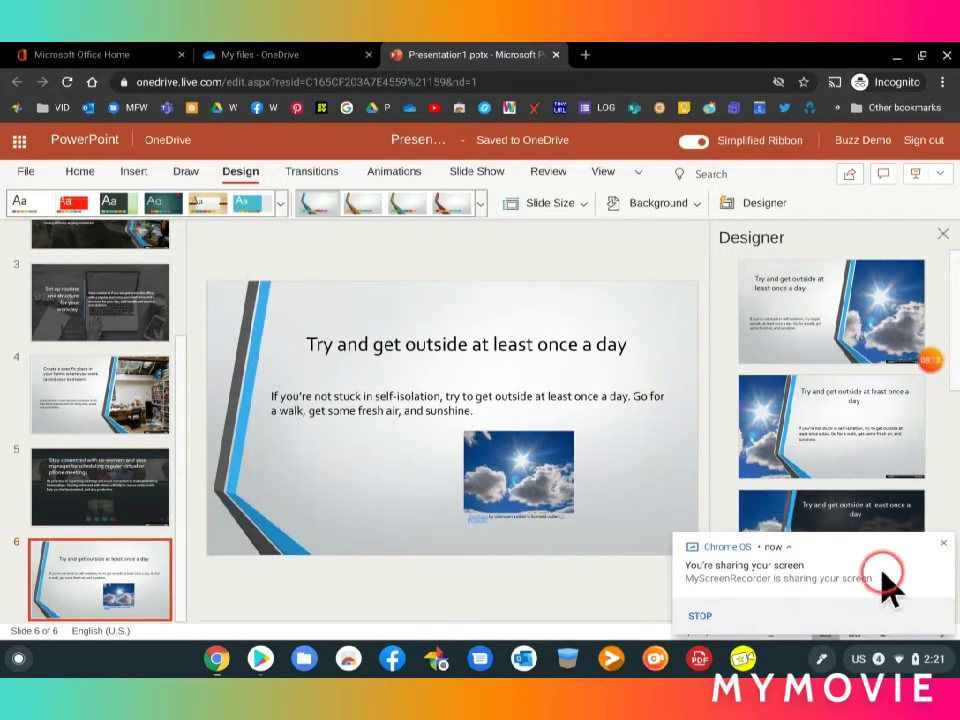
{"action": "left_click", "coordinate": [943, 546]}
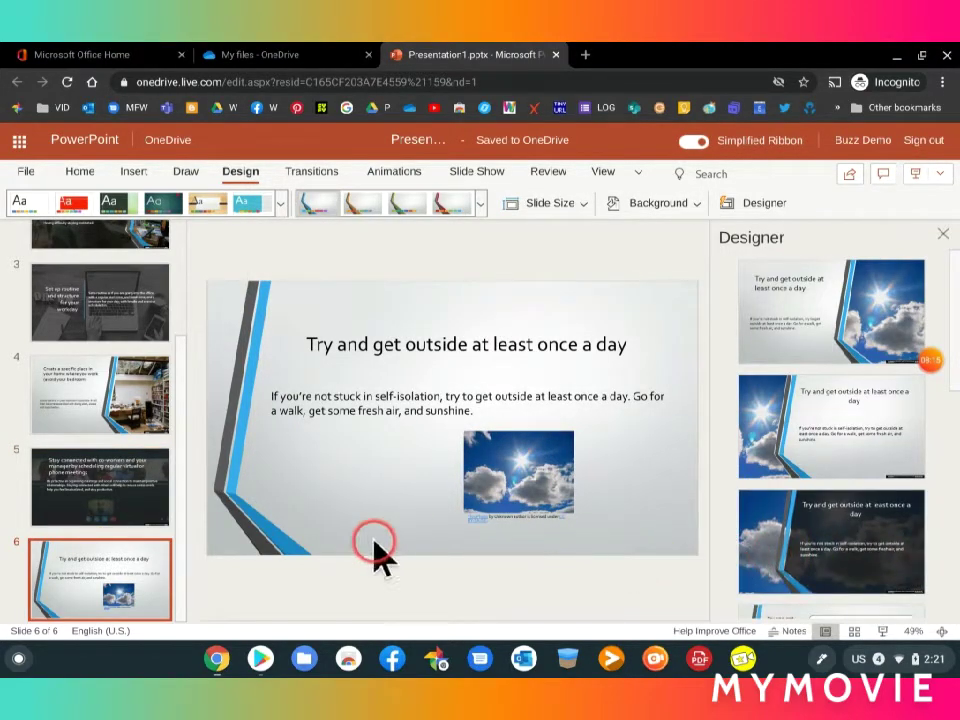
{"action": "left_click", "coordinate": [848, 553]}
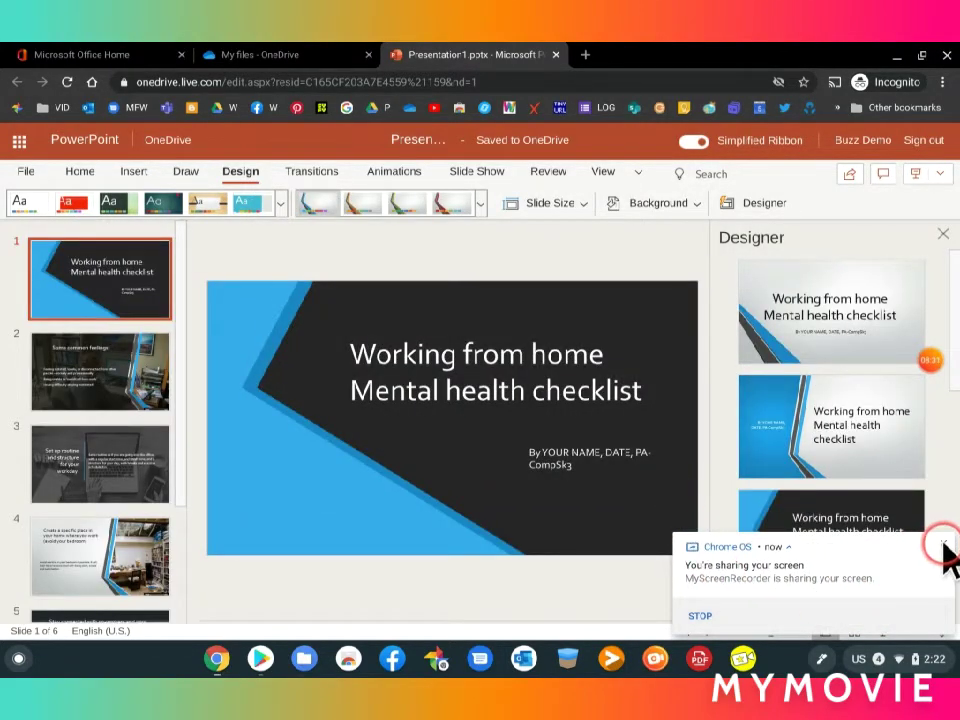
{"action": "left_click", "coordinate": [944, 552]}
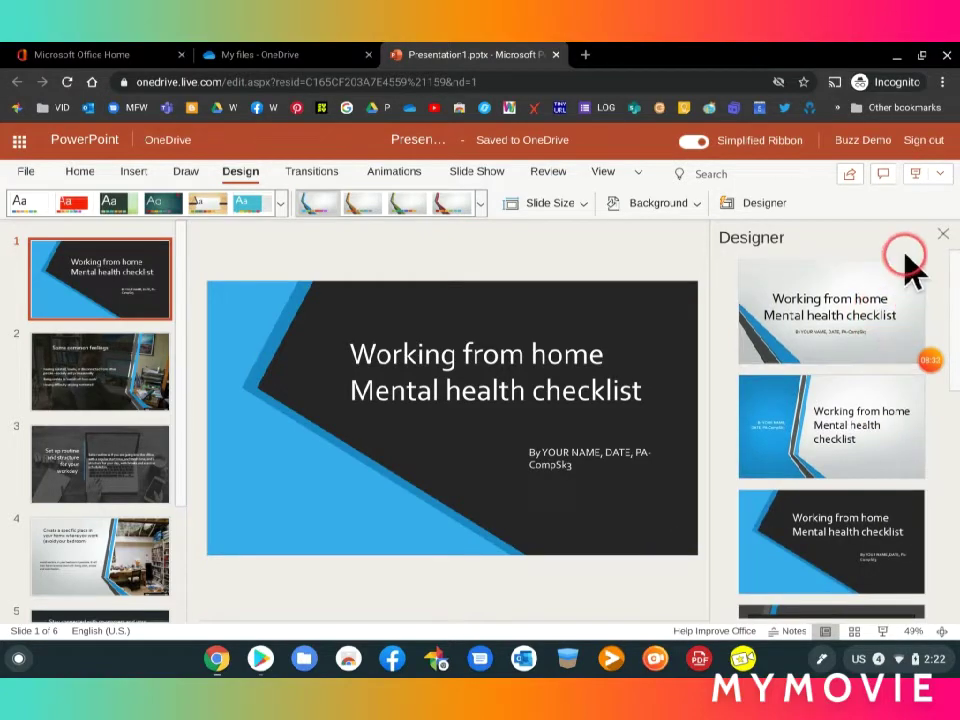
Close the Designer pane and apply the Vortex transition to every slide.
{"action": "left_click", "coordinate": [942, 234]}
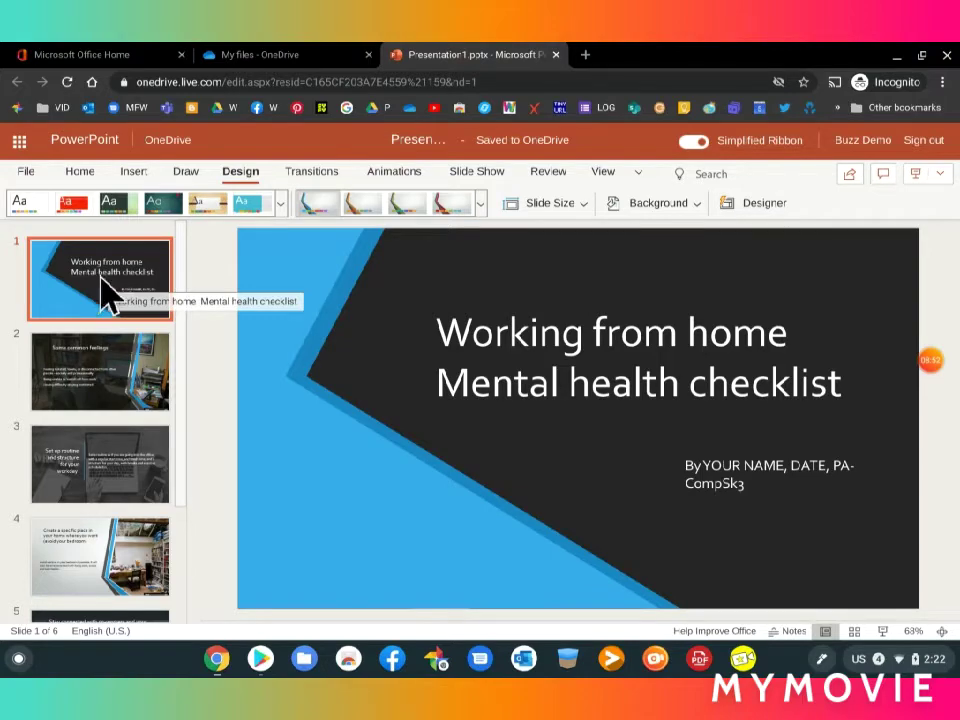
{"action": "left_click", "coordinate": [308, 172]}
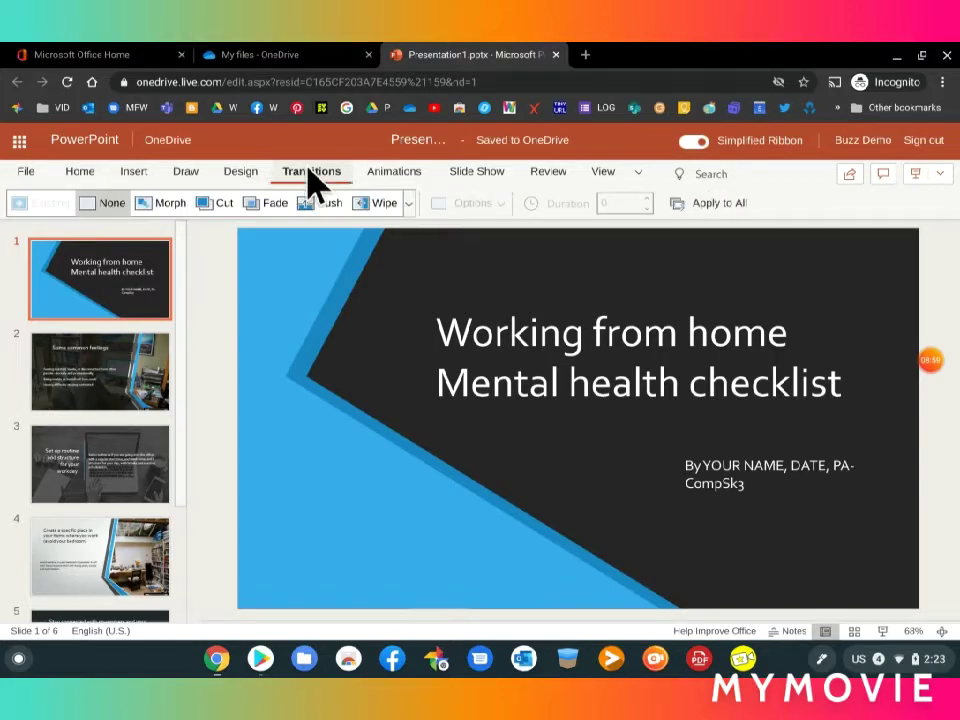
{"action": "left_click", "coordinate": [443, 196]}
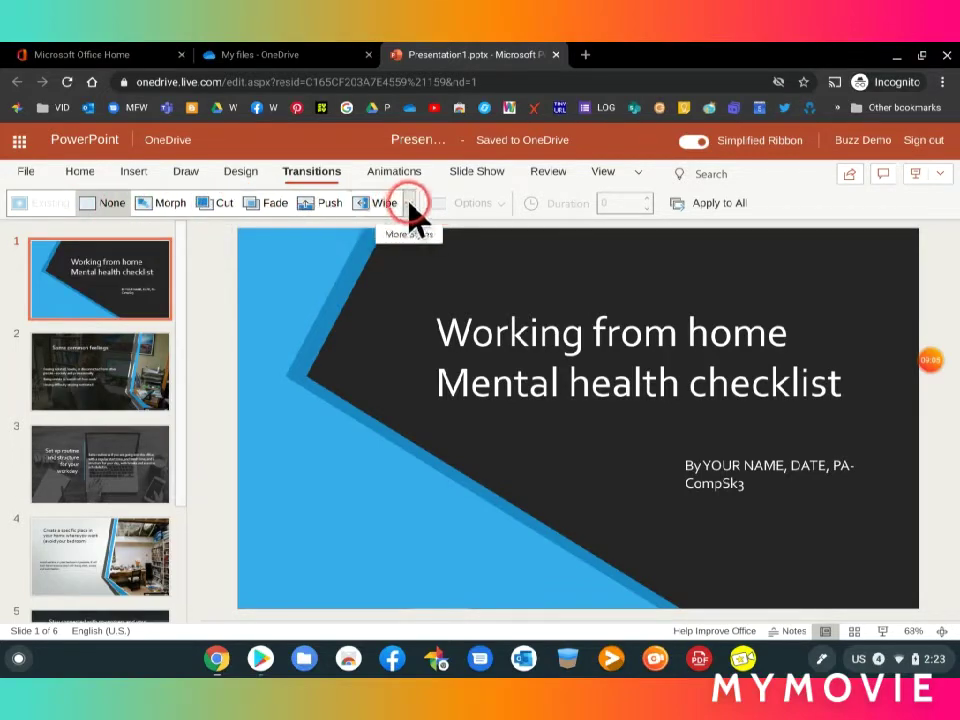
{"action": "left_click", "coordinate": [409, 202]}
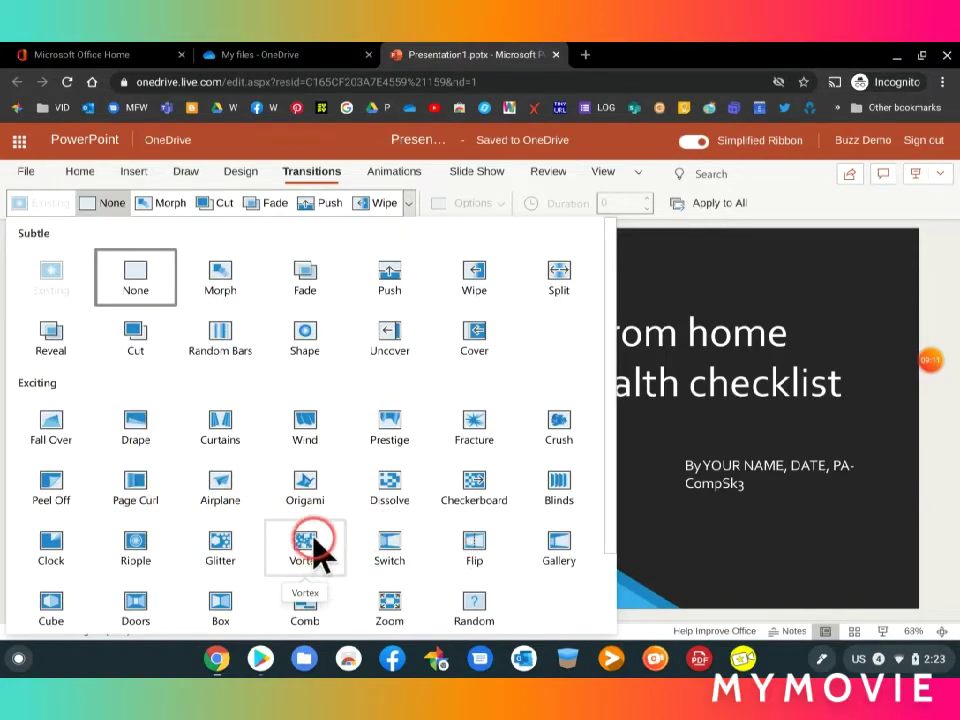
{"action": "left_click", "coordinate": [316, 560]}
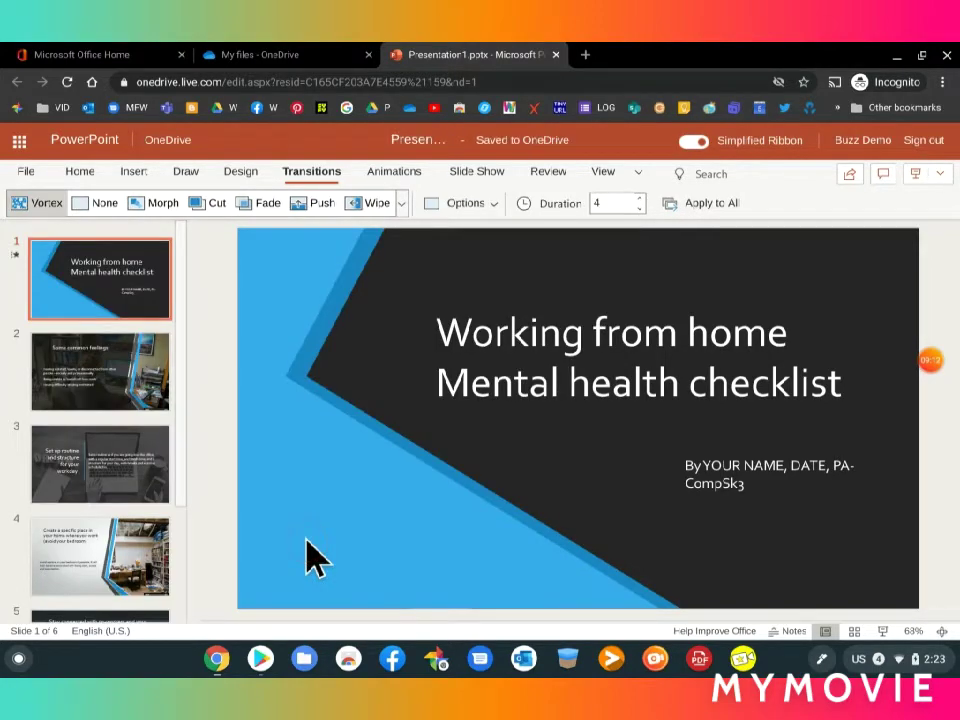
{"action": "left_click", "coordinate": [703, 204]}
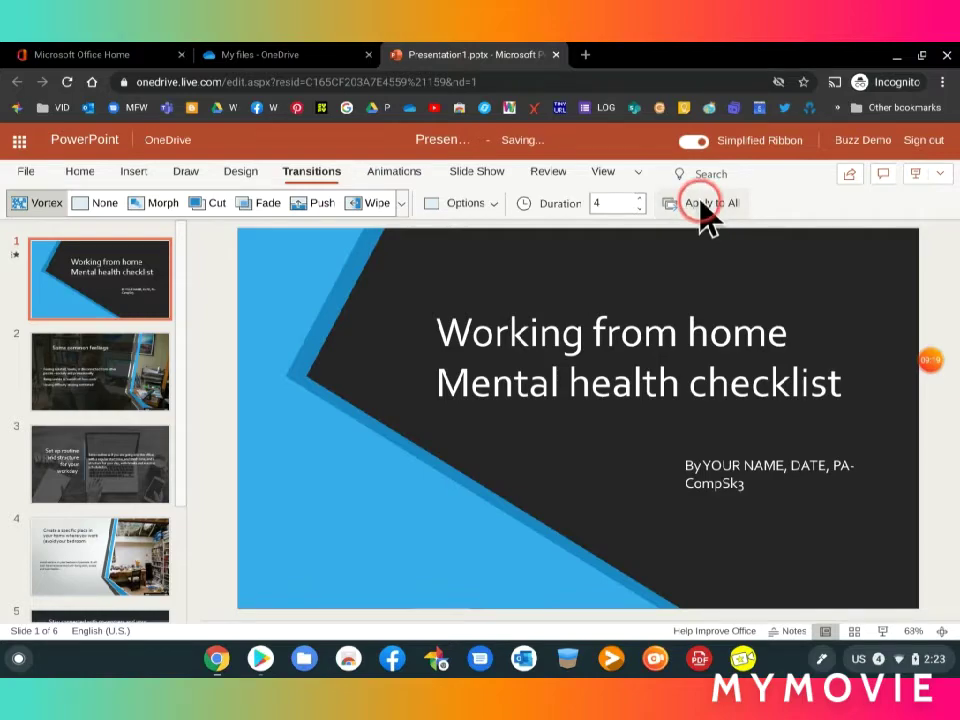
Preview the Vortex transition on slides 2, 3 and 4.
{"action": "left_click", "coordinate": [57, 318]}
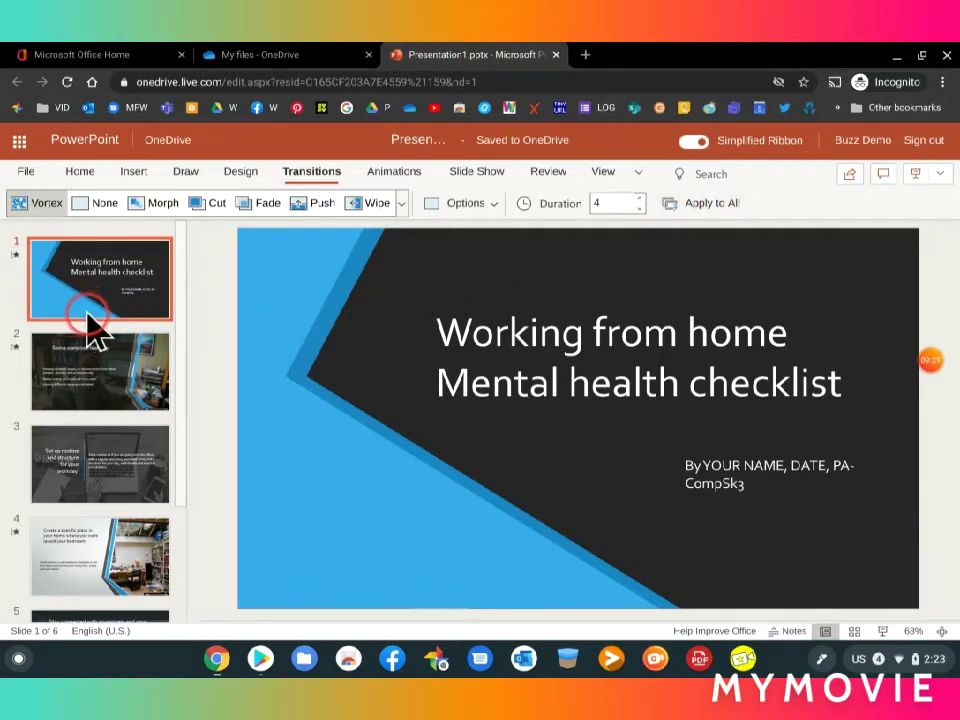
{"action": "left_click", "coordinate": [8, 336]}
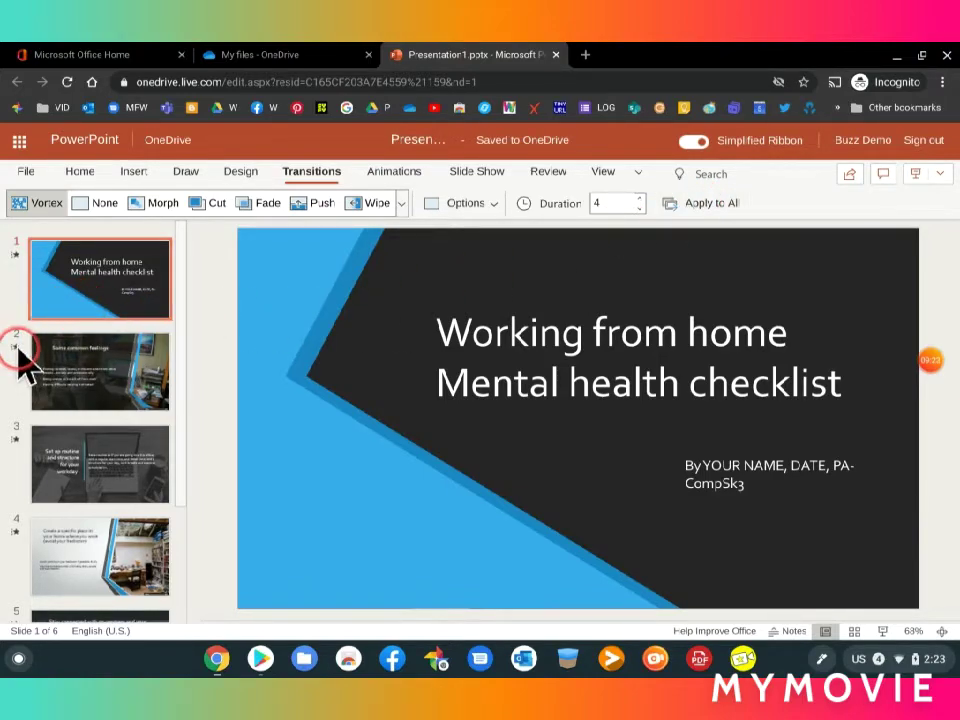
{"action": "left_click", "coordinate": [14, 436]}
{"action": "left_click", "coordinate": [15, 532]}
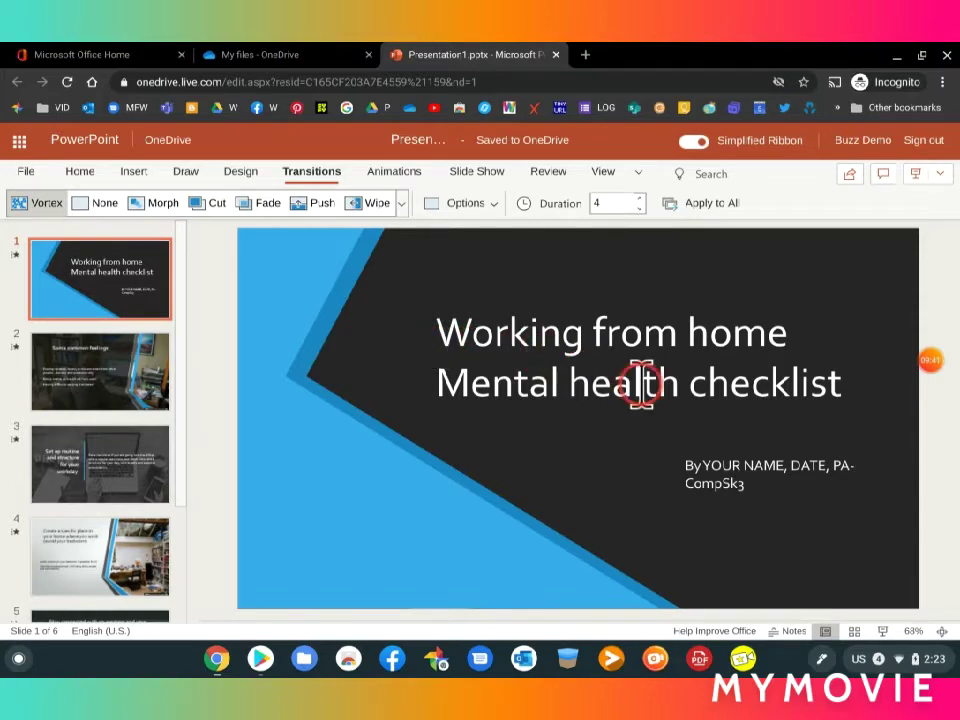
Widen the title slide's byline box by dragging its left edge outward.
{"action": "left_click", "coordinate": [735, 483]}
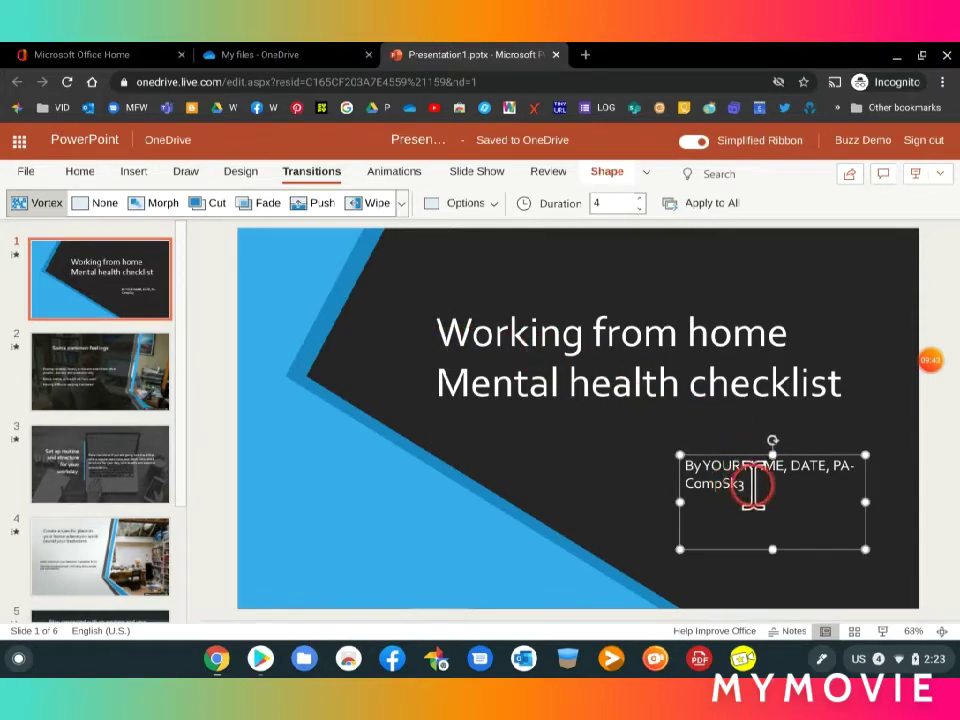
{"action": "left_click_drag", "start_coordinate": [675, 503], "coordinate": [566, 501]}
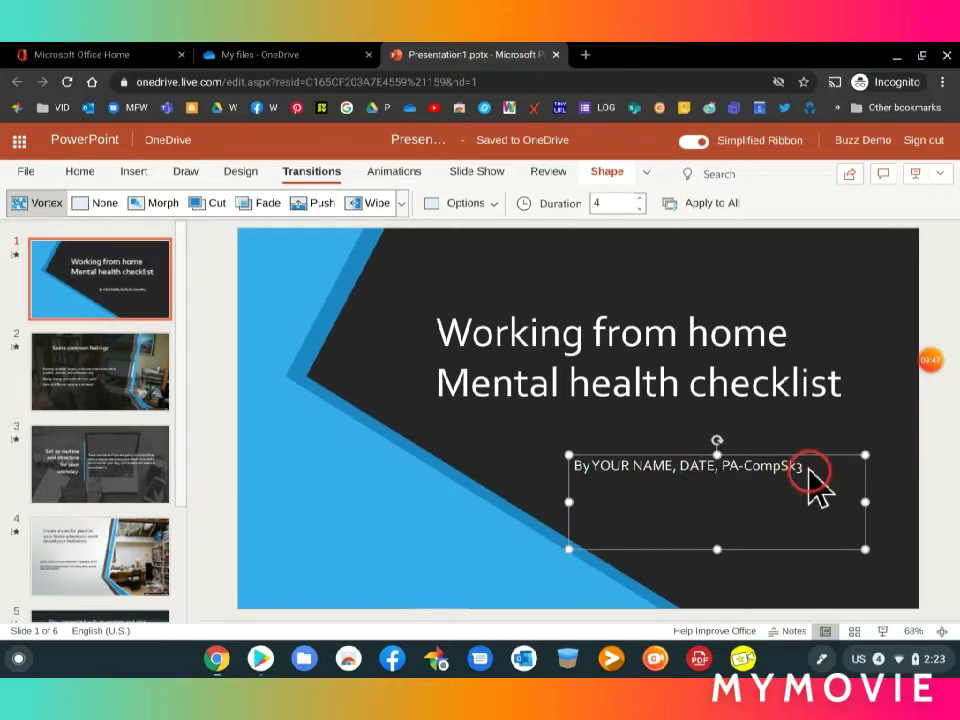
{"action": "left_click", "coordinate": [806, 466]}
Enlarge the byline text from 21 to 36 pt.
{"action": "left_click", "coordinate": [790, 466]}
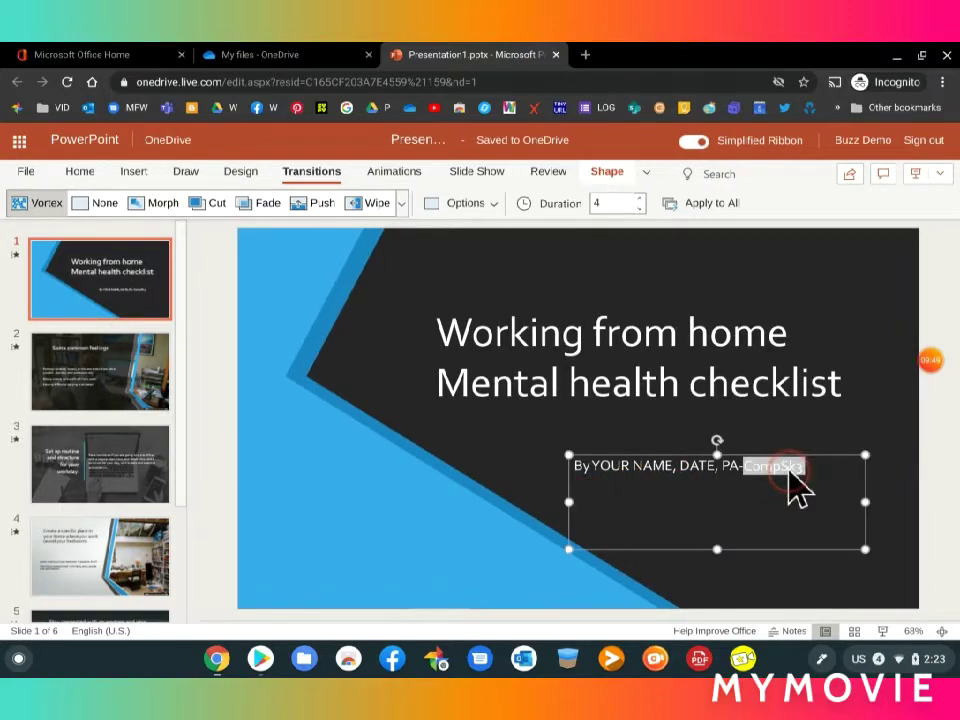
{"action": "triple_click", "coordinate": [790, 466]}
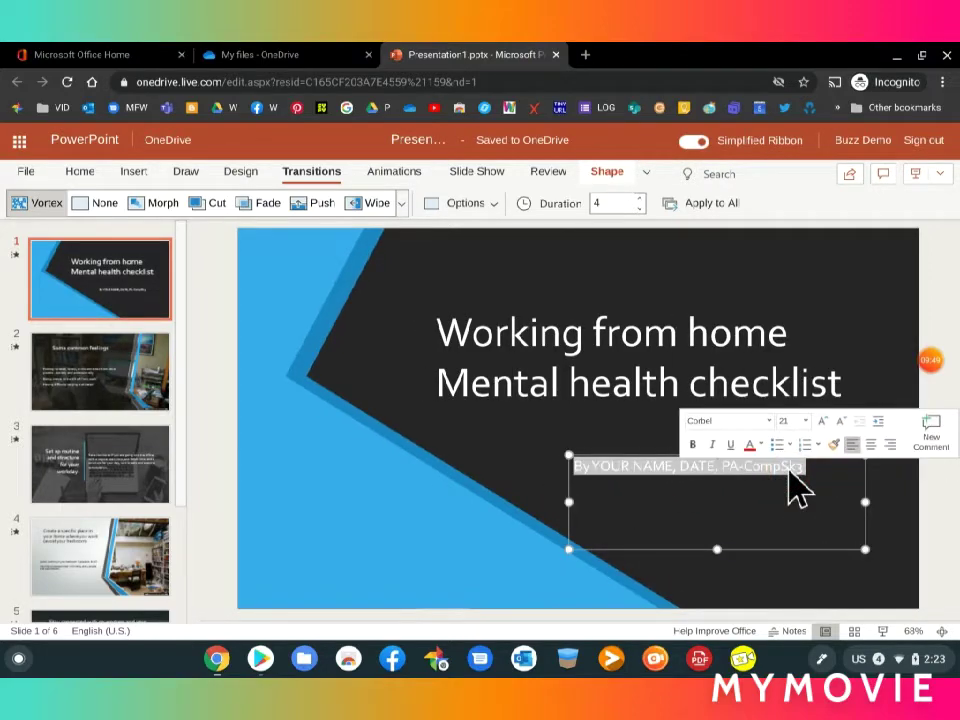
{"action": "left_click", "coordinate": [822, 421]}
{"action": "left_click", "coordinate": [822, 421]}
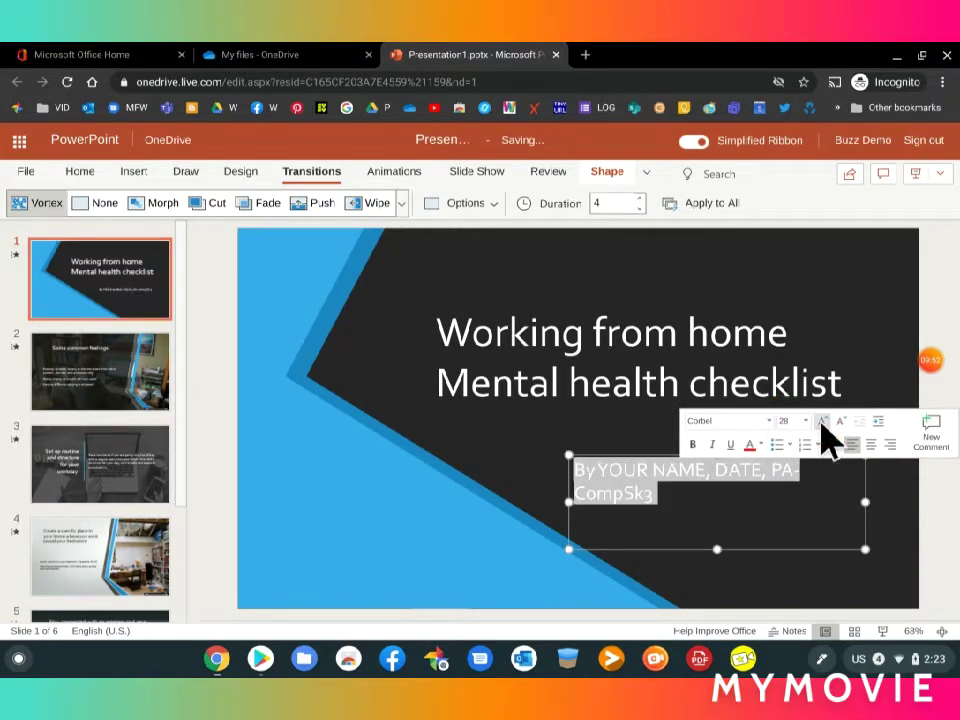
{"action": "left_click", "coordinate": [822, 421]}
{"action": "left_click", "coordinate": [822, 421]}
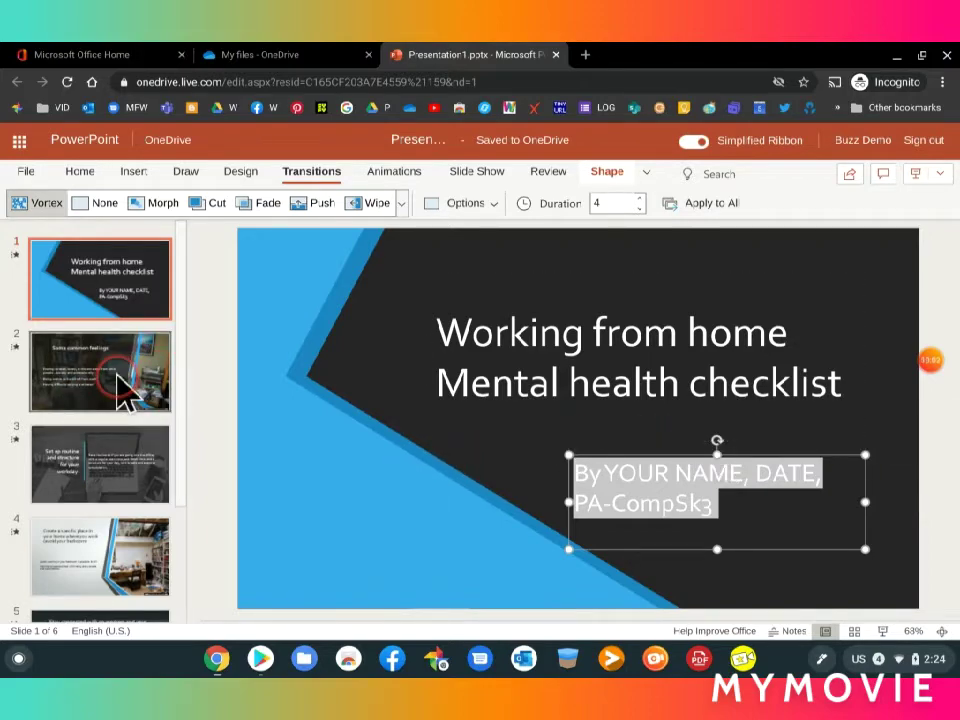
Enlarge the three bullet lines on slide 2 using Increase Font Size.
{"action": "left_click", "coordinate": [124, 385]}
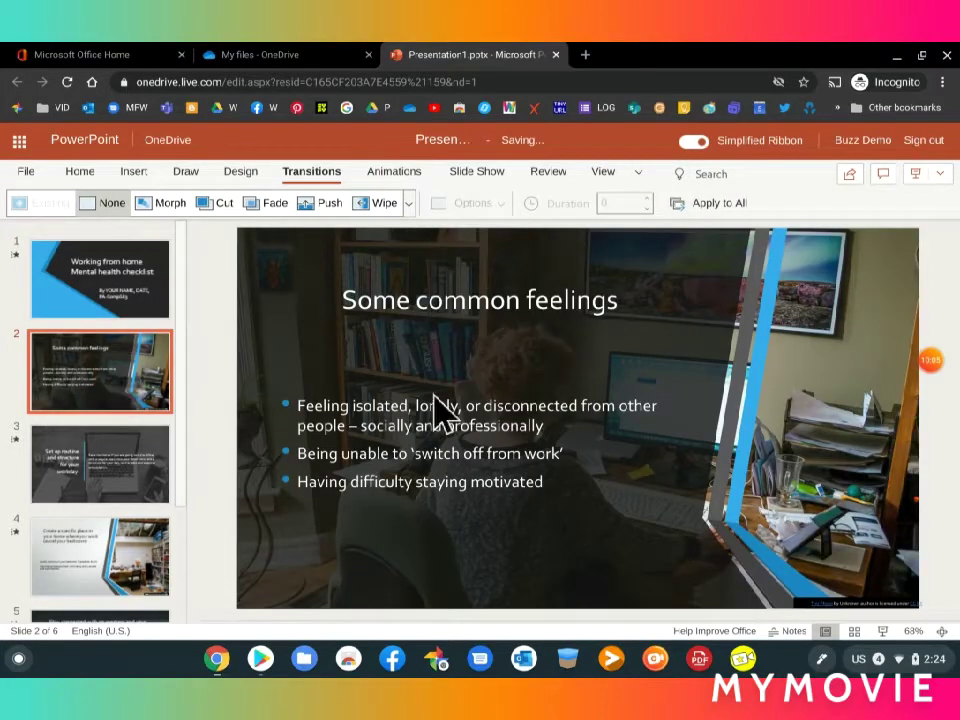
{"action": "left_click", "coordinate": [557, 477]}
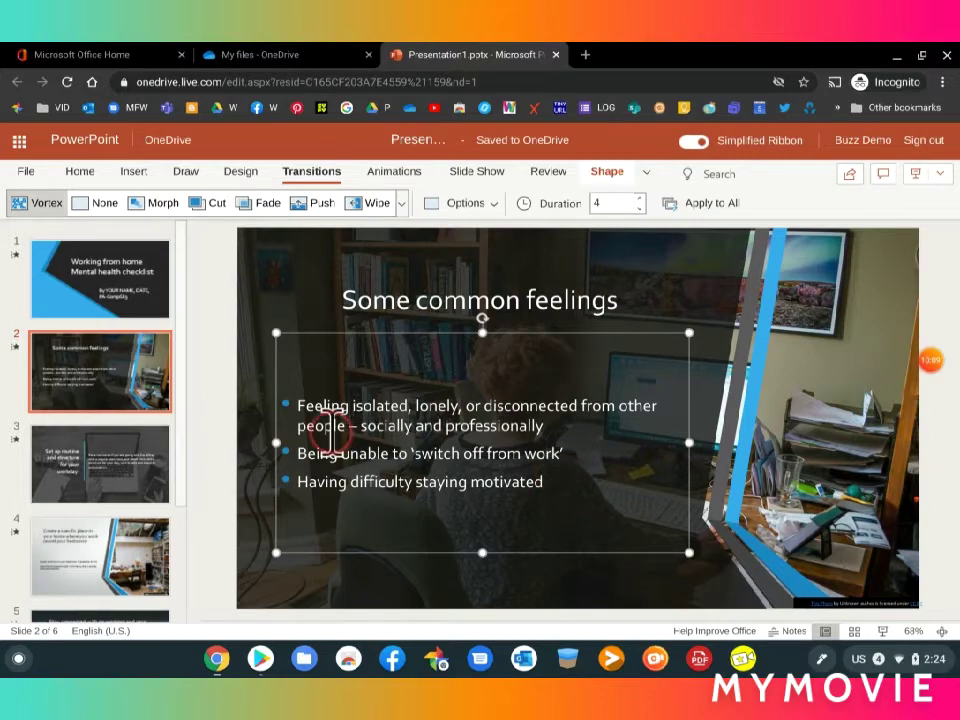
{"action": "left_click", "coordinate": [264, 401], "text": "shift"}
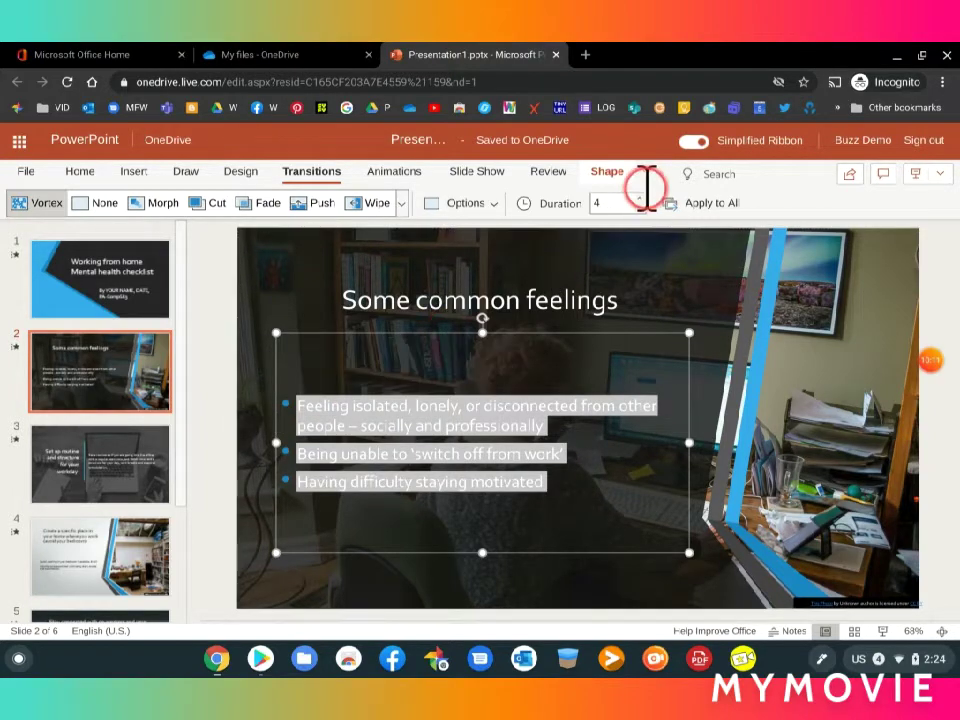
{"action": "left_click", "coordinate": [84, 176]}
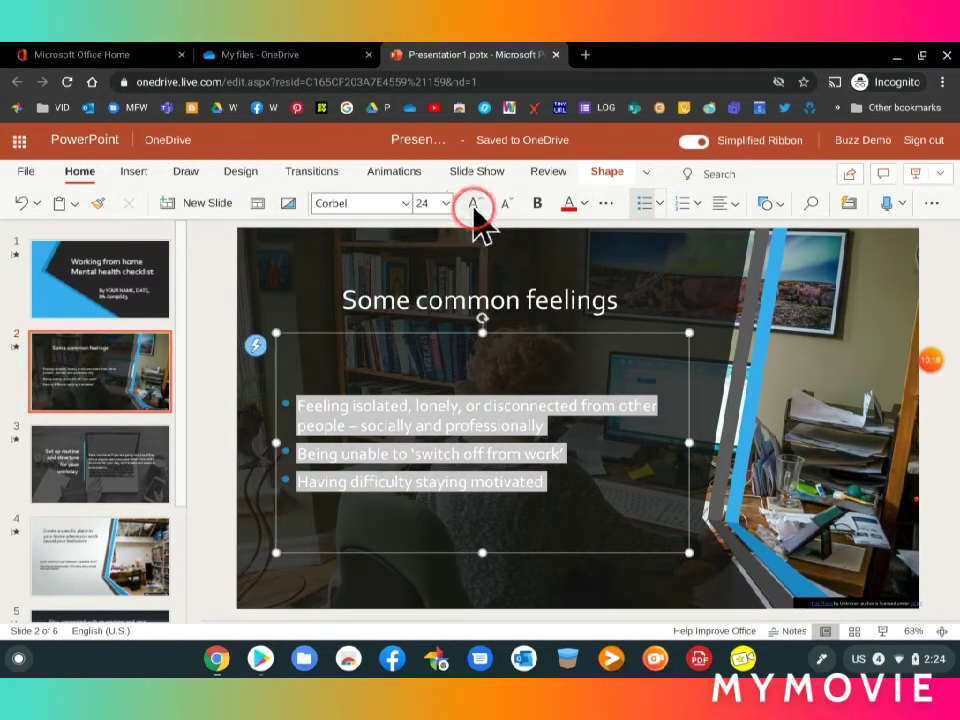
{"action": "left_click", "coordinate": [475, 212]}
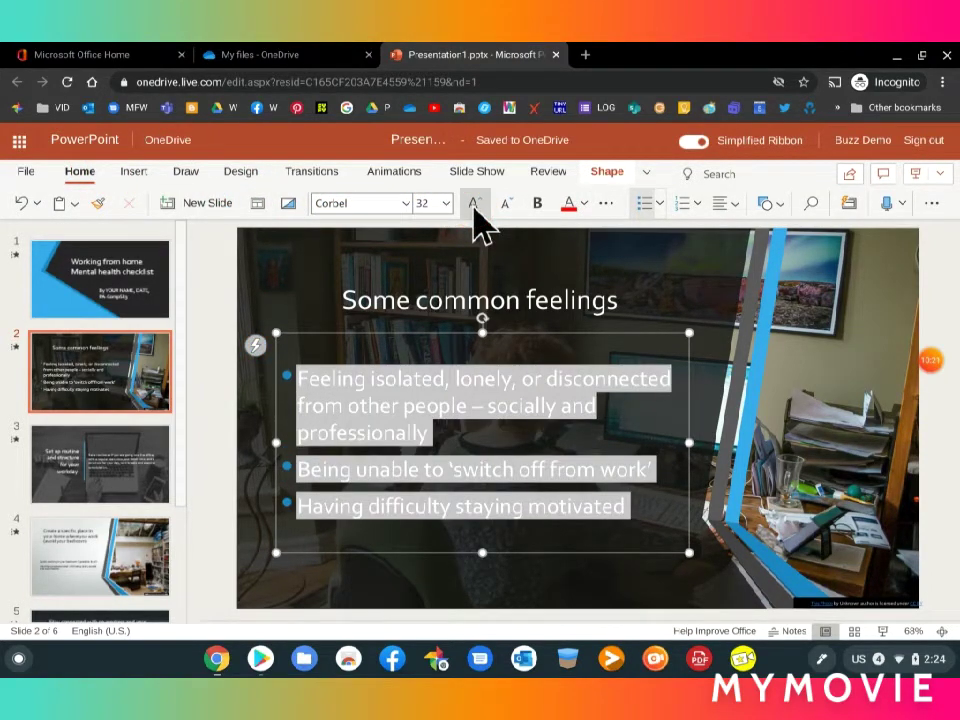
{"action": "left_click", "coordinate": [476, 212]}
Make the 'Some common feelings' title bold at 54 pt, then move to slide 3.
{"action": "left_click", "coordinate": [532, 310]}
{"action": "triple_click", "coordinate": [532, 308]}
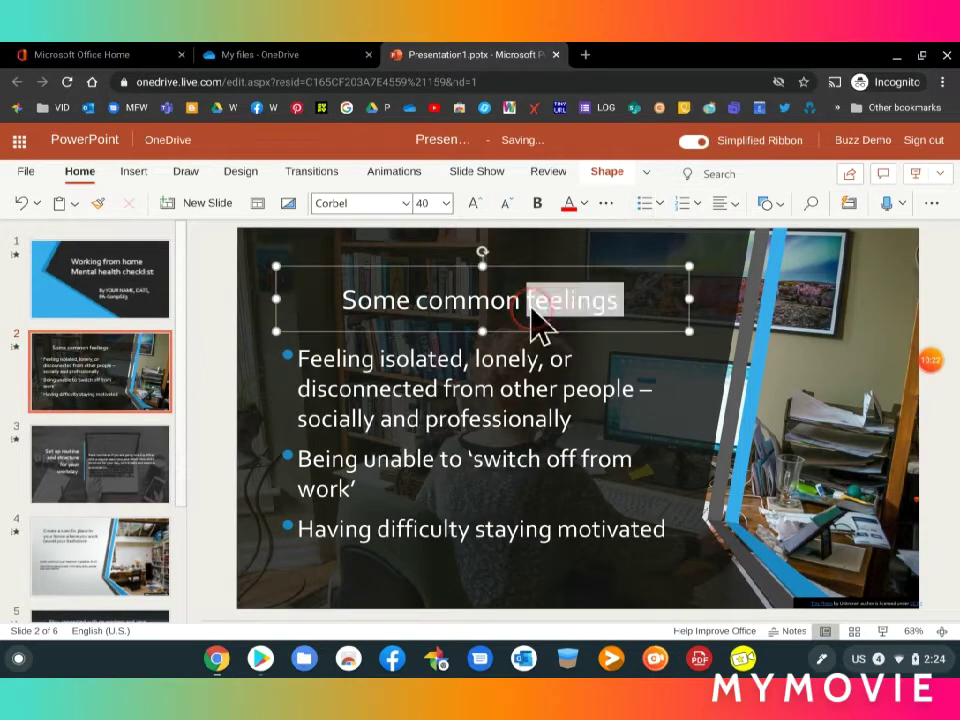
{"action": "left_click", "coordinate": [543, 282]}
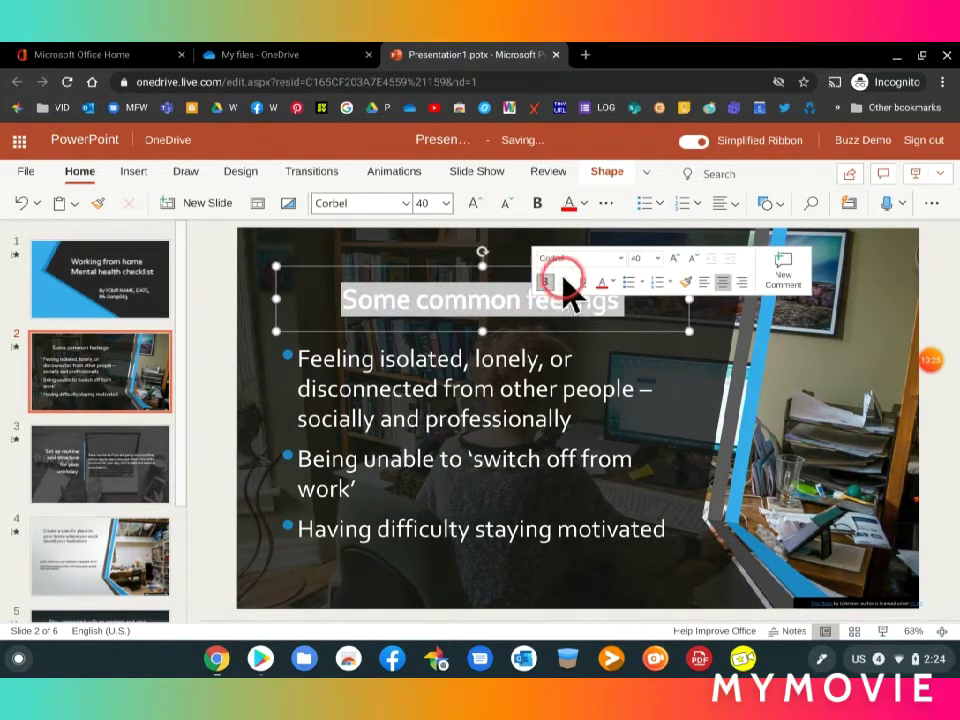
{"action": "left_click", "coordinate": [676, 259]}
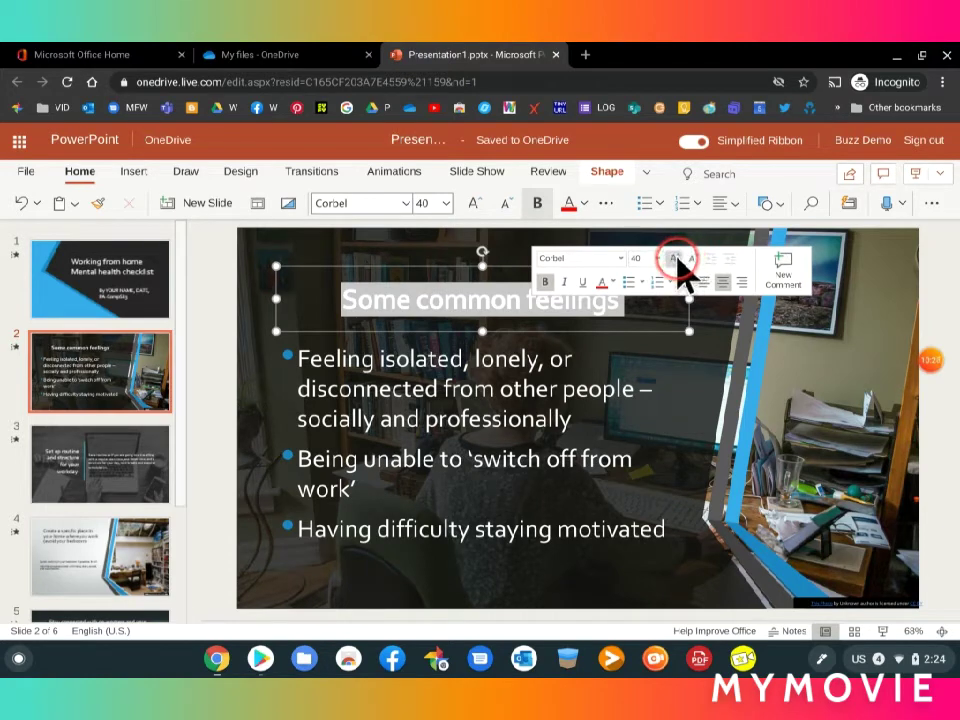
{"action": "left_click", "coordinate": [676, 259]}
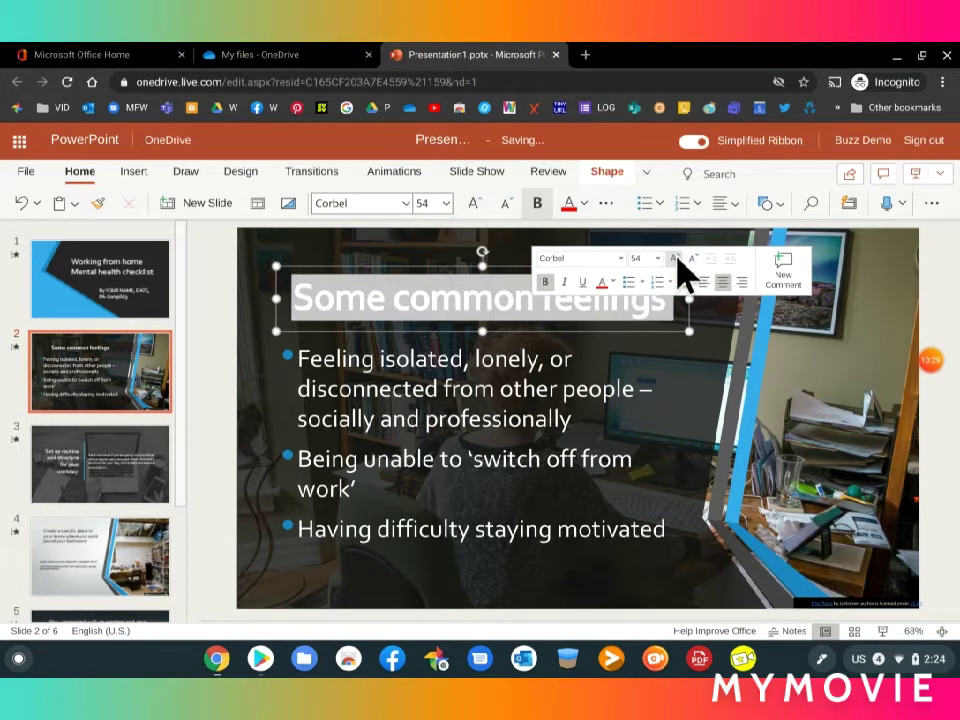
{"action": "left_click", "coordinate": [133, 456]}
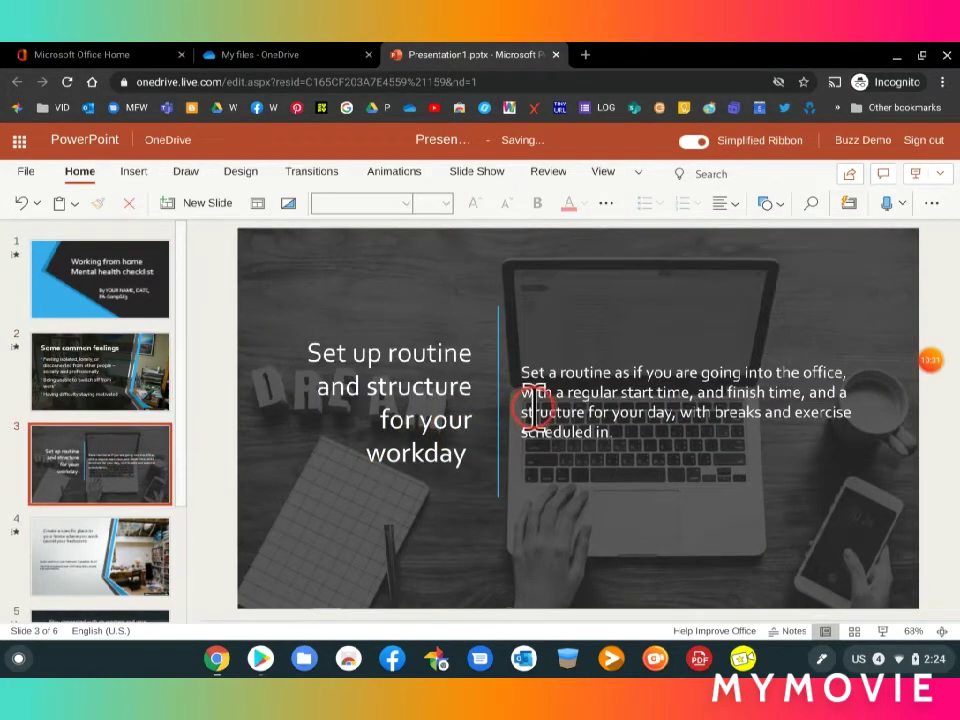
On slide 3, enlarge the body text to 36 pt and make the title bold at 48 pt.
{"action": "triple_click", "coordinate": [533, 408]}
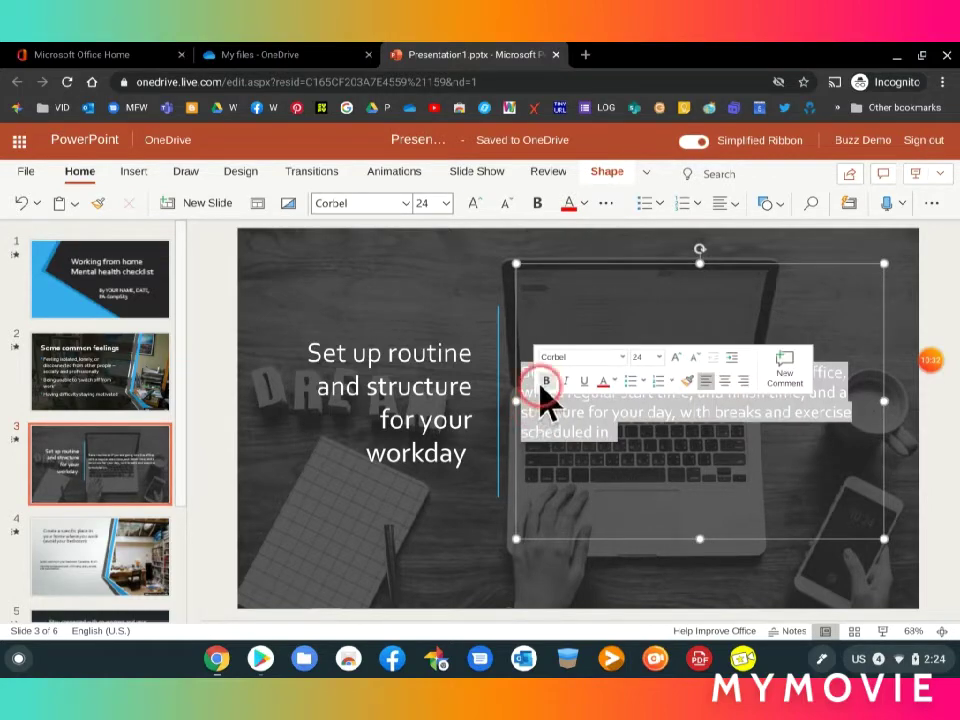
{"action": "left_click", "coordinate": [678, 359]}
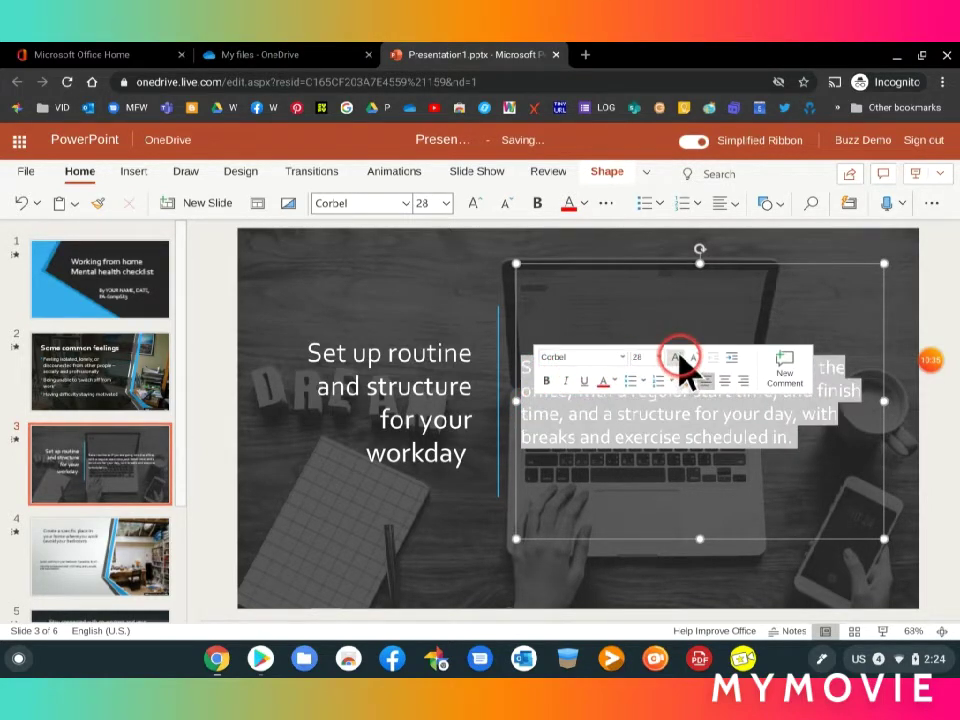
{"action": "left_click", "coordinate": [678, 359]}
{"action": "left_click", "coordinate": [678, 359]}
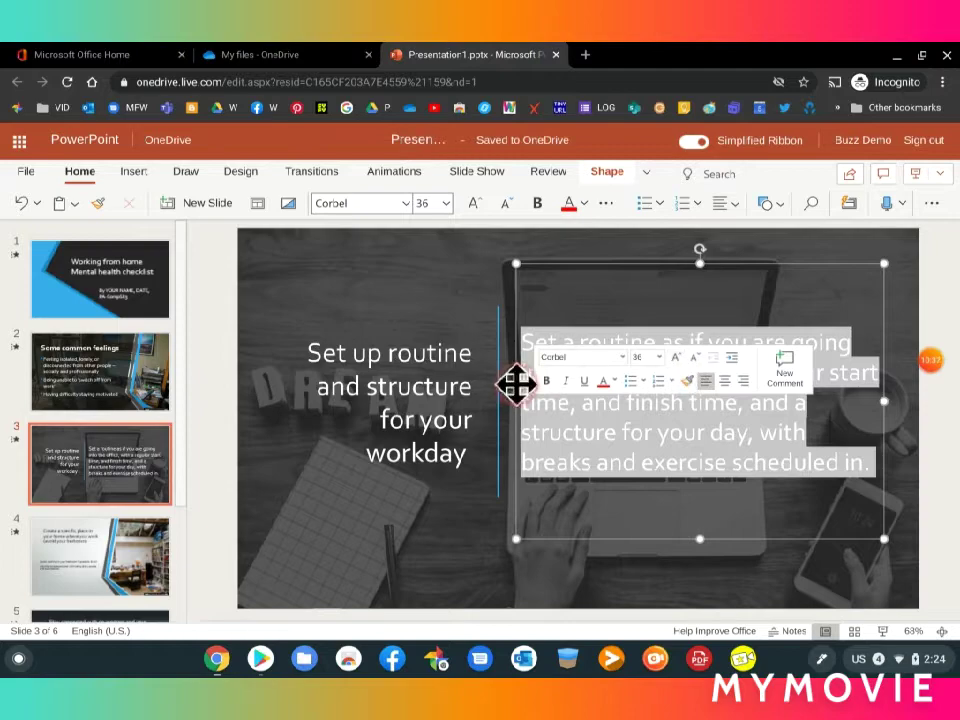
{"action": "triple_click", "coordinate": [435, 412]}
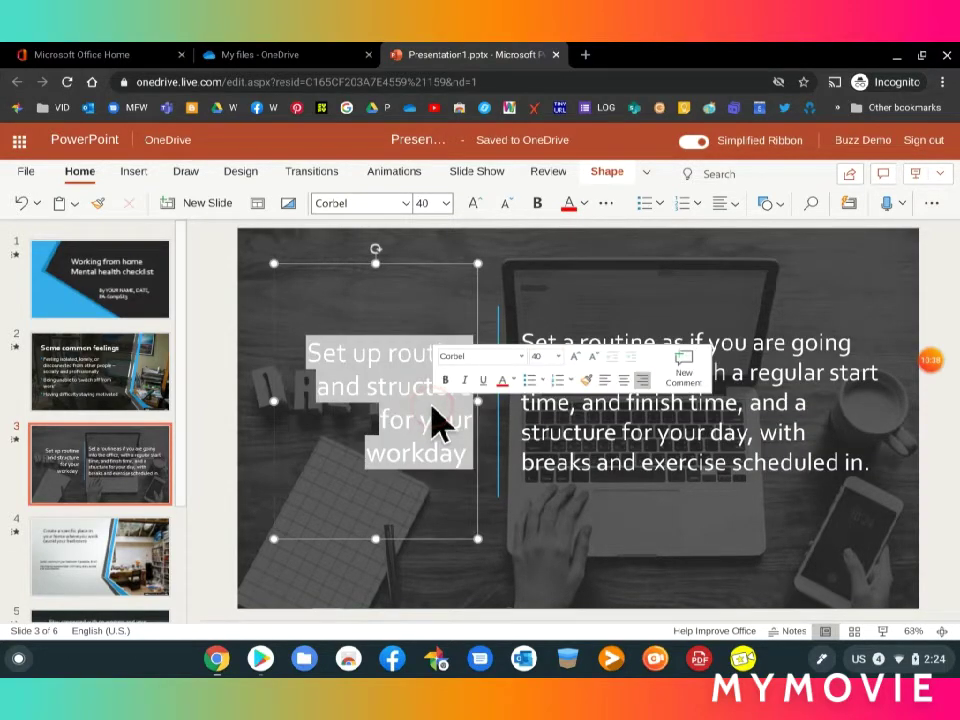
{"action": "left_click", "coordinate": [445, 380]}
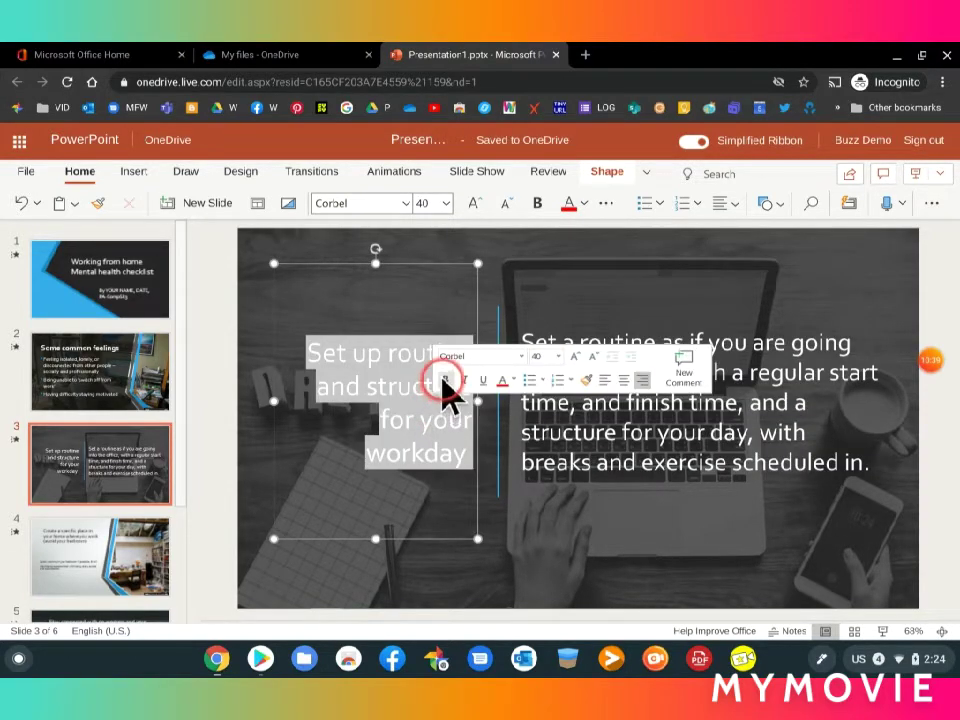
{"action": "left_click", "coordinate": [577, 357]}
{"action": "left_click", "coordinate": [577, 357]}
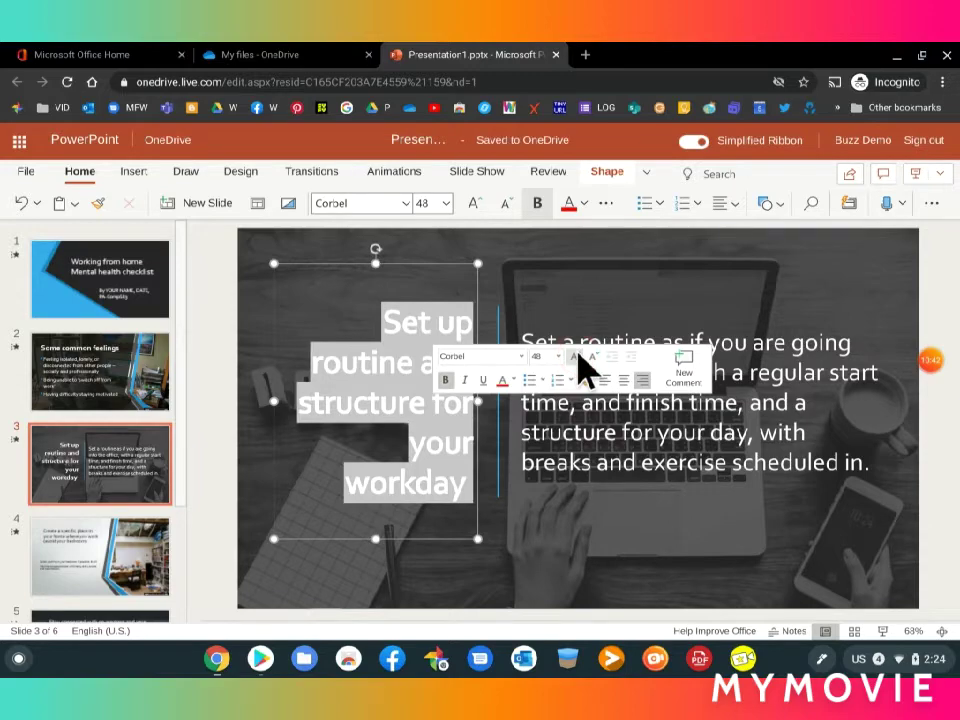
On slide 4, bold the title, enlarge body text to 32 pt, and shift the title box left.
{"action": "left_click", "coordinate": [55, 575]}
{"action": "triple_click", "coordinate": [414, 325]}
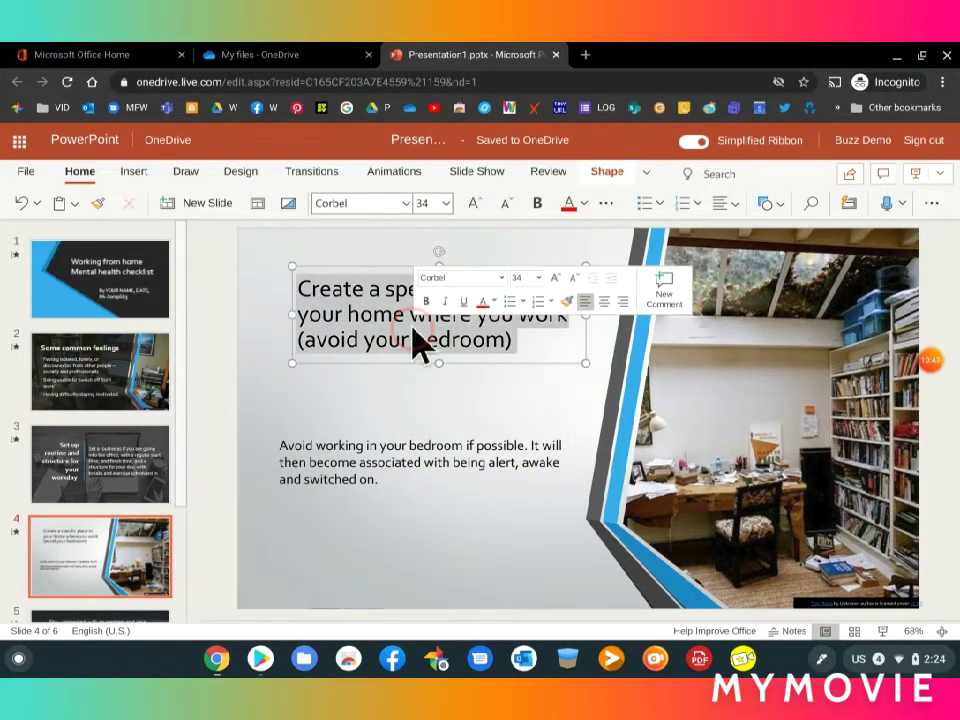
{"action": "left_click", "coordinate": [537, 204]}
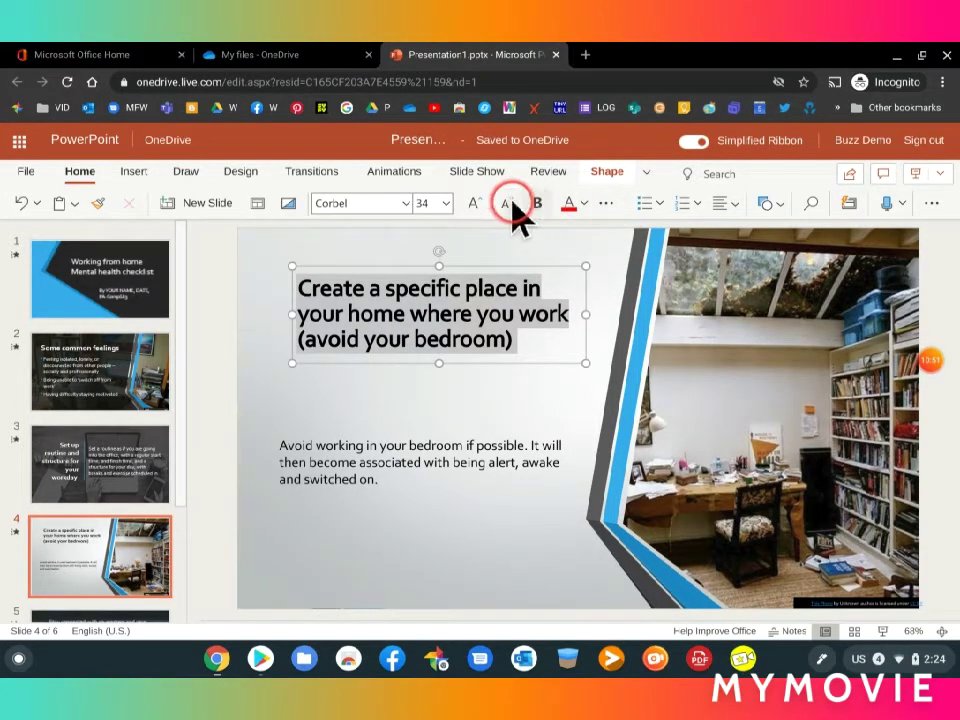
{"action": "left_click", "coordinate": [426, 478]}
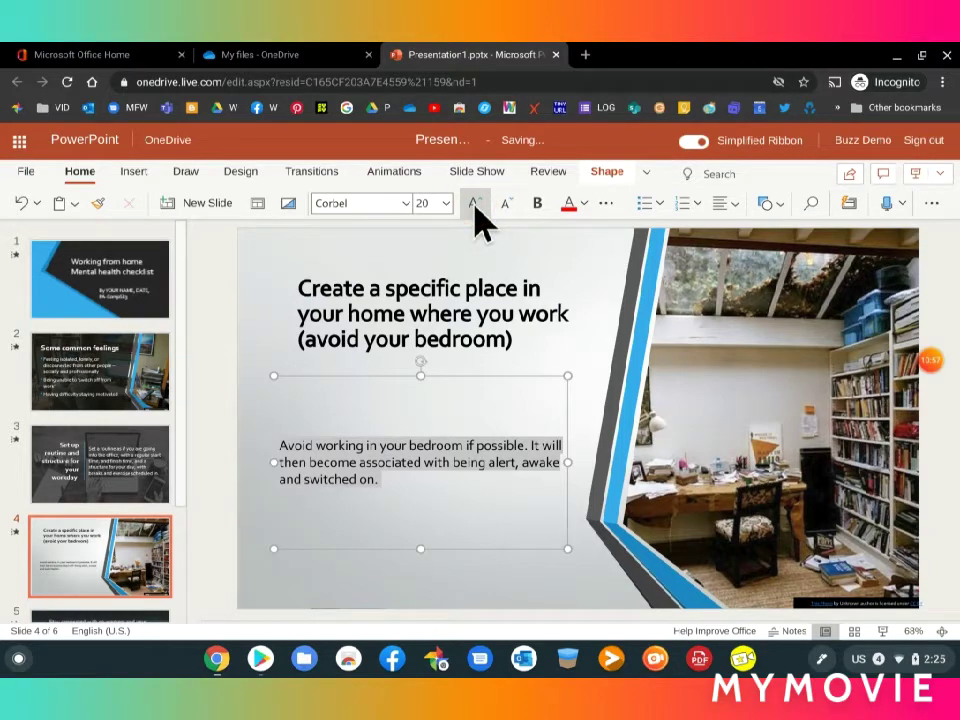
{"action": "left_click", "coordinate": [475, 205]}
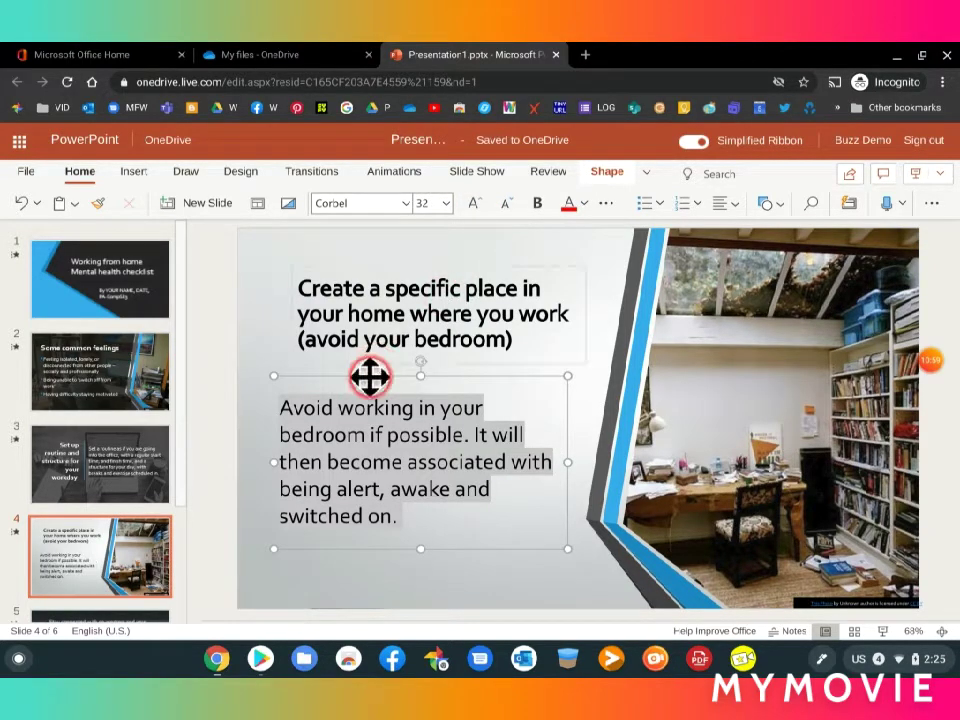
{"action": "left_click", "coordinate": [369, 326]}
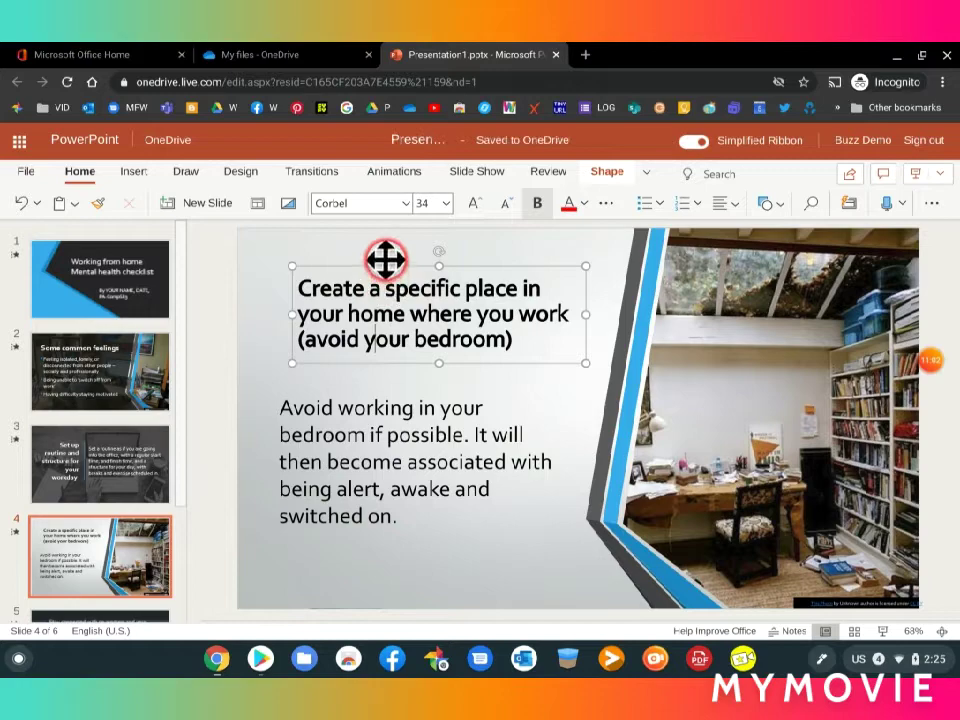
{"action": "left_click_drag", "start_coordinate": [385, 260], "coordinate": [360, 257]}
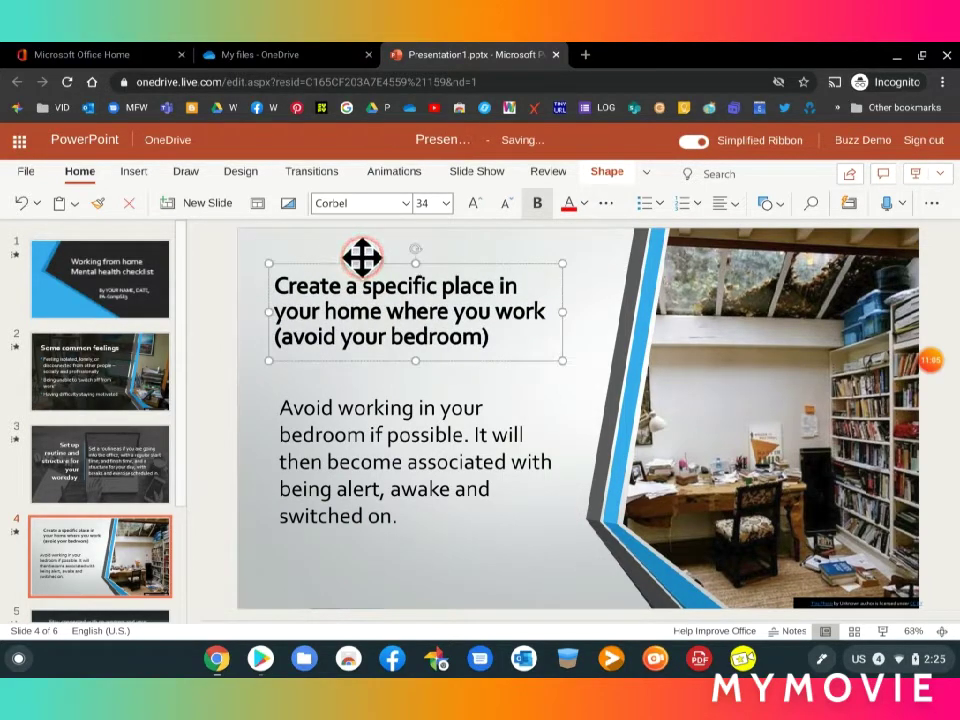
{"action": "scroll", "coordinate": [145, 558], "scroll_direction": "down", "scroll_amount": 2}
On slide 5, enlarge the body paragraph to 36 pt and bold the heading.
{"action": "left_click", "coordinate": [141, 553]}
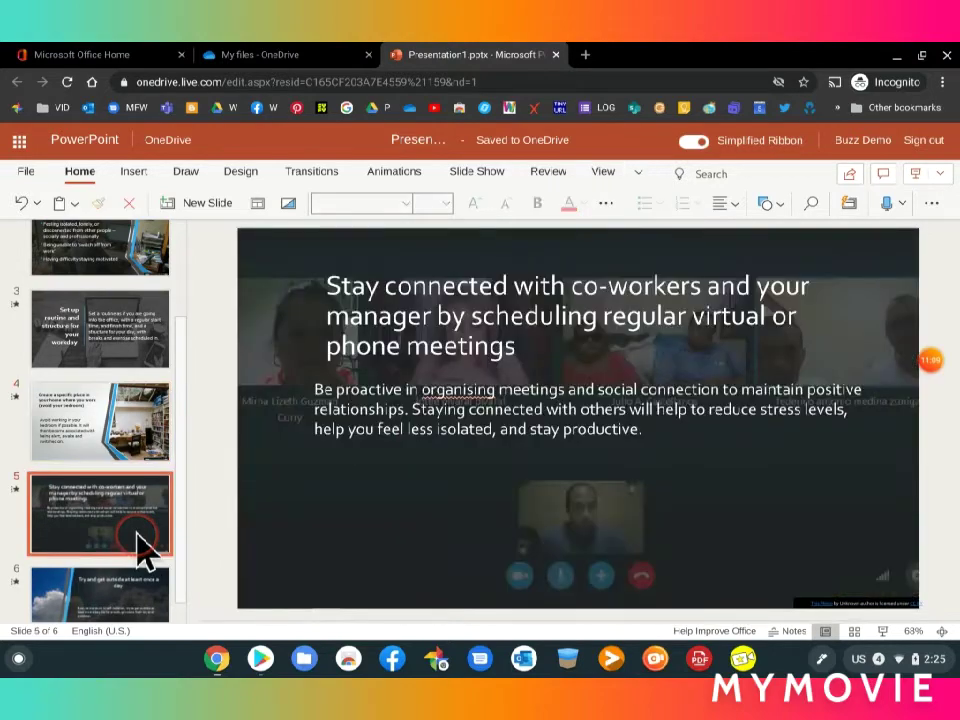
{"action": "triple_click", "coordinate": [514, 420]}
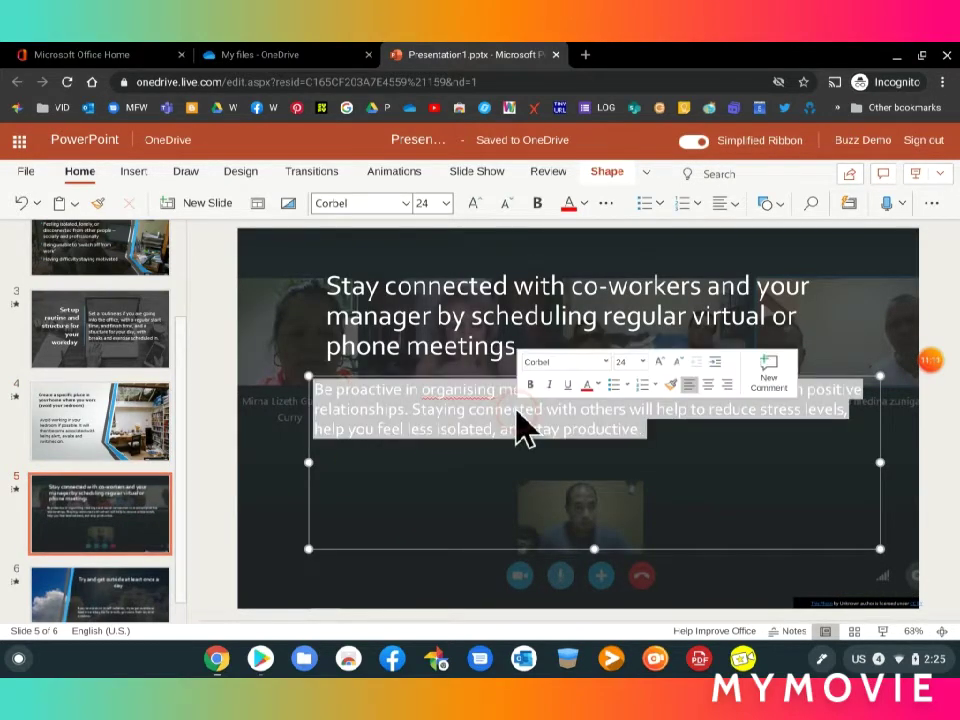
{"action": "left_click", "coordinate": [662, 362]}
{"action": "left_click", "coordinate": [662, 362]}
{"action": "left_click", "coordinate": [662, 362]}
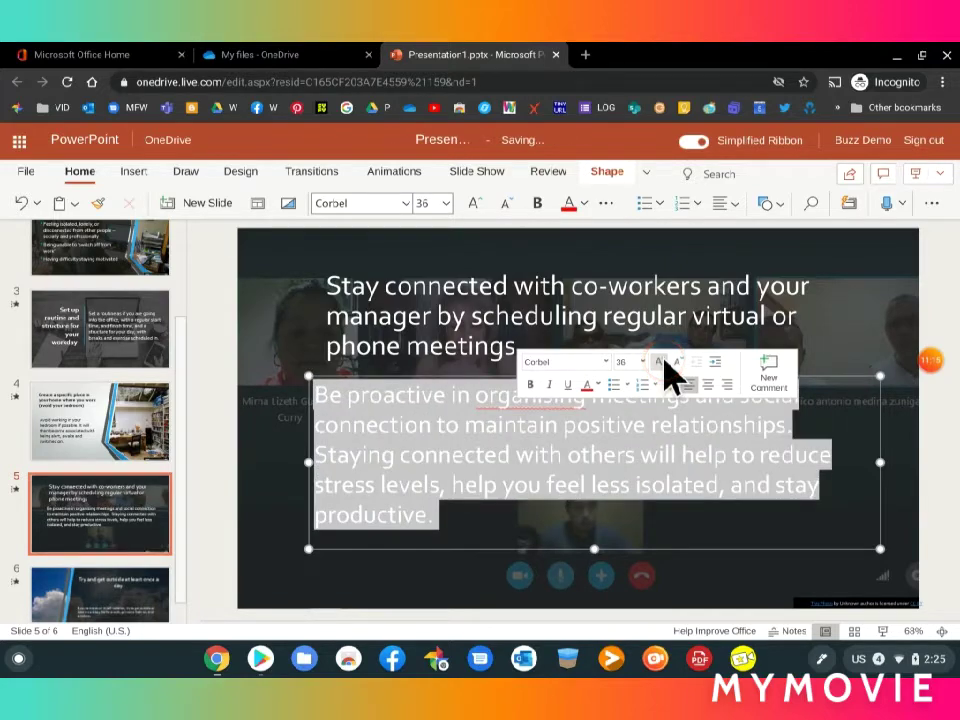
{"action": "left_click", "coordinate": [497, 330]}
{"action": "triple_click", "coordinate": [497, 330]}
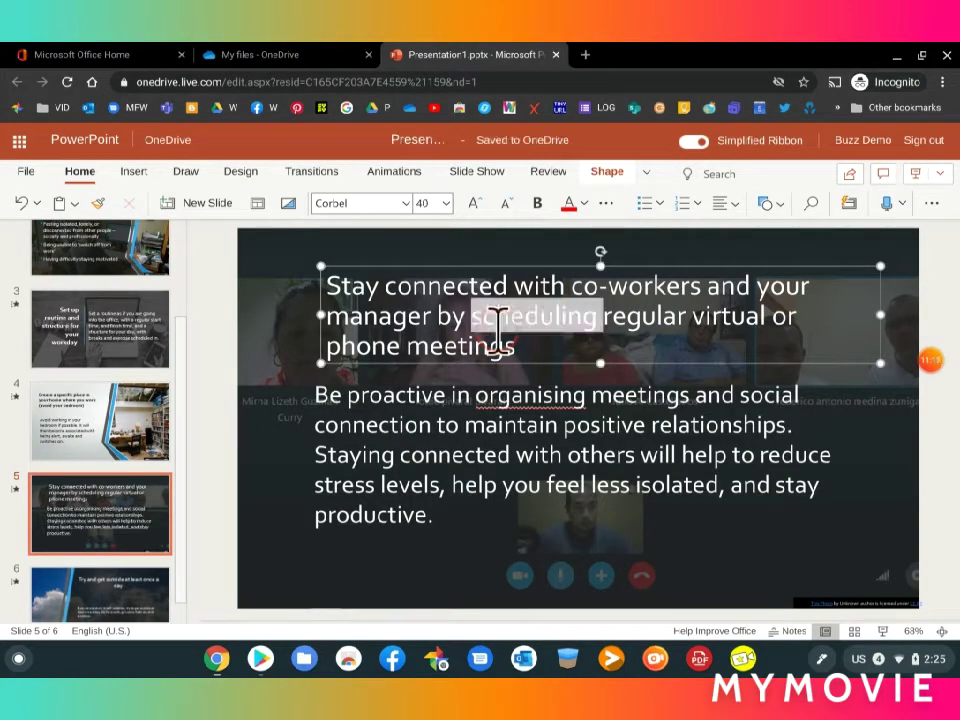
{"action": "left_click", "coordinate": [508, 304]}
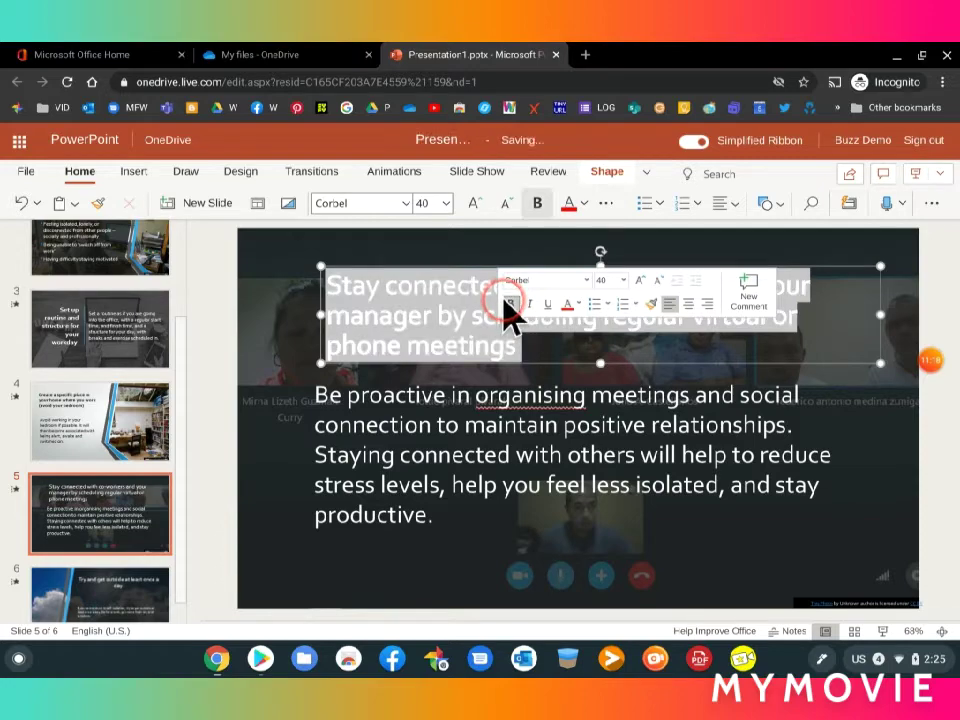
On slide 6, make the heading bold and enlarge it to 48 pt.
{"action": "scroll", "coordinate": [130, 580], "scroll_direction": "down", "scroll_amount": 2}
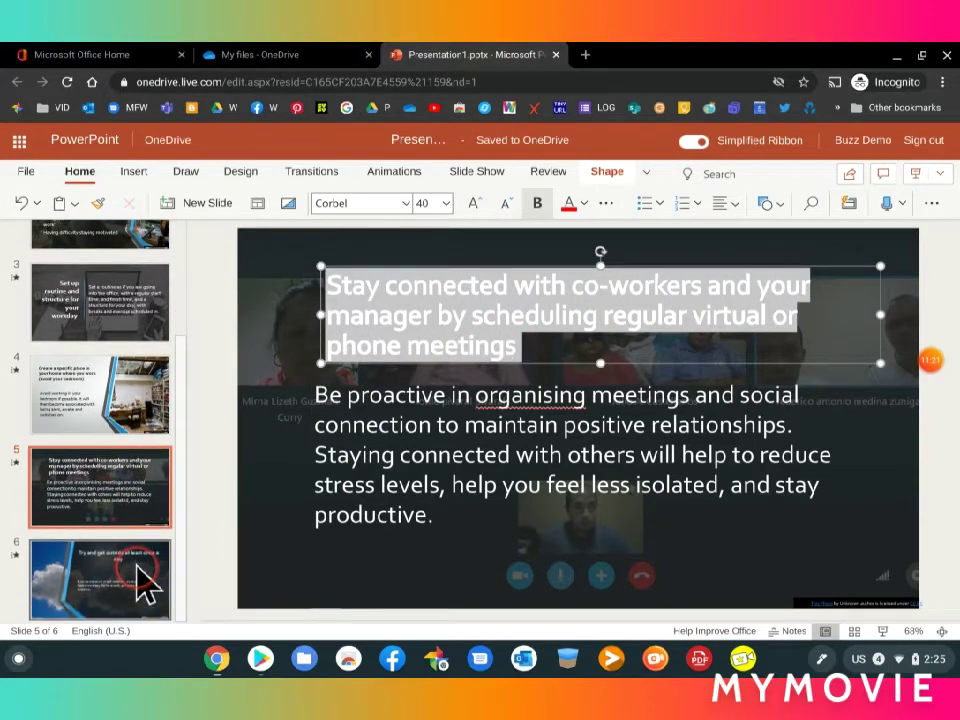
{"action": "left_click", "coordinate": [136, 580]}
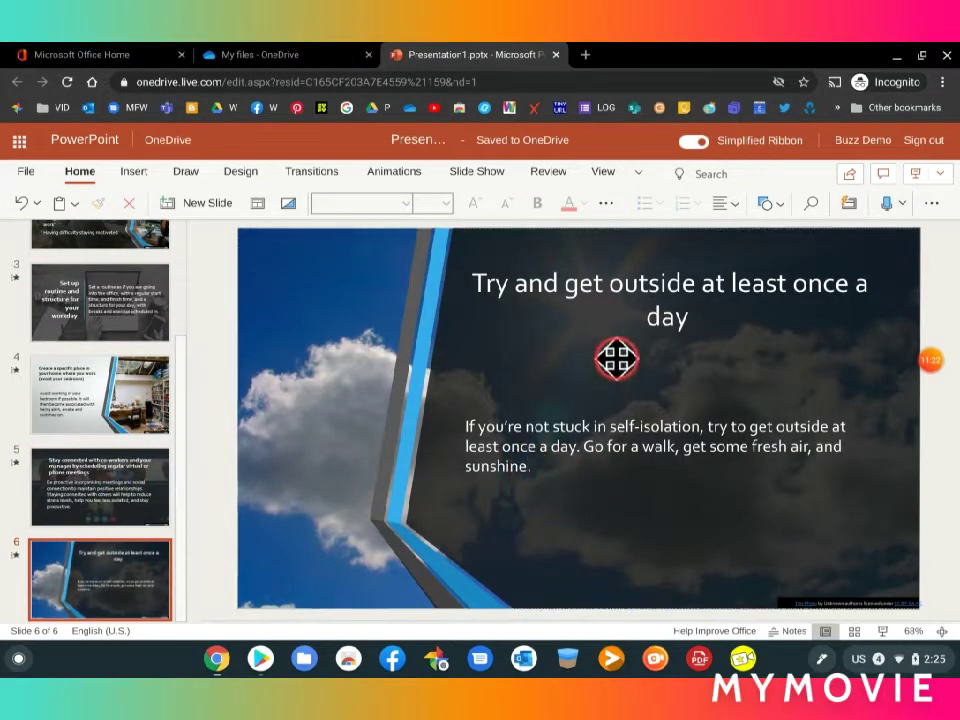
{"action": "left_click", "coordinate": [650, 330]}
{"action": "triple_click", "coordinate": [650, 330]}
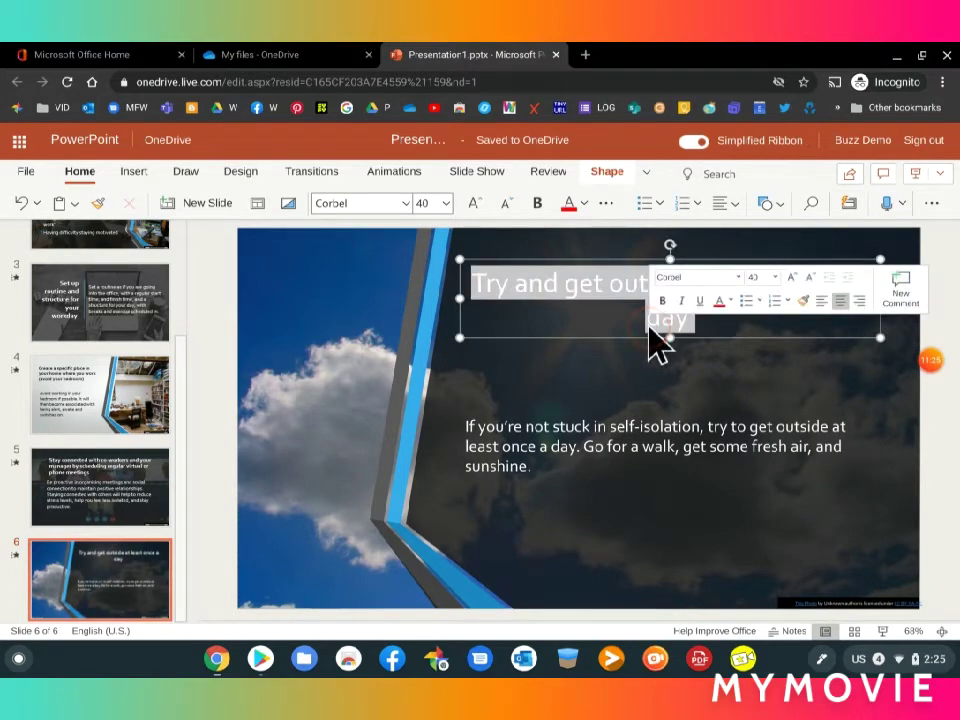
{"action": "left_click", "coordinate": [662, 300]}
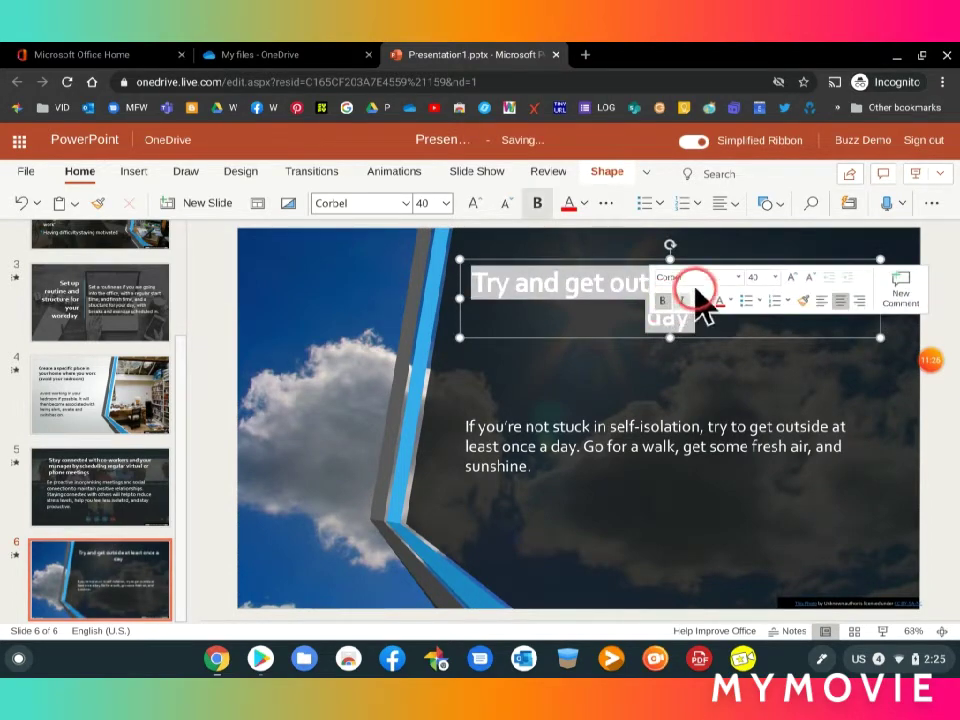
{"action": "left_click", "coordinate": [800, 280]}
{"action": "left_click", "coordinate": [800, 280]}
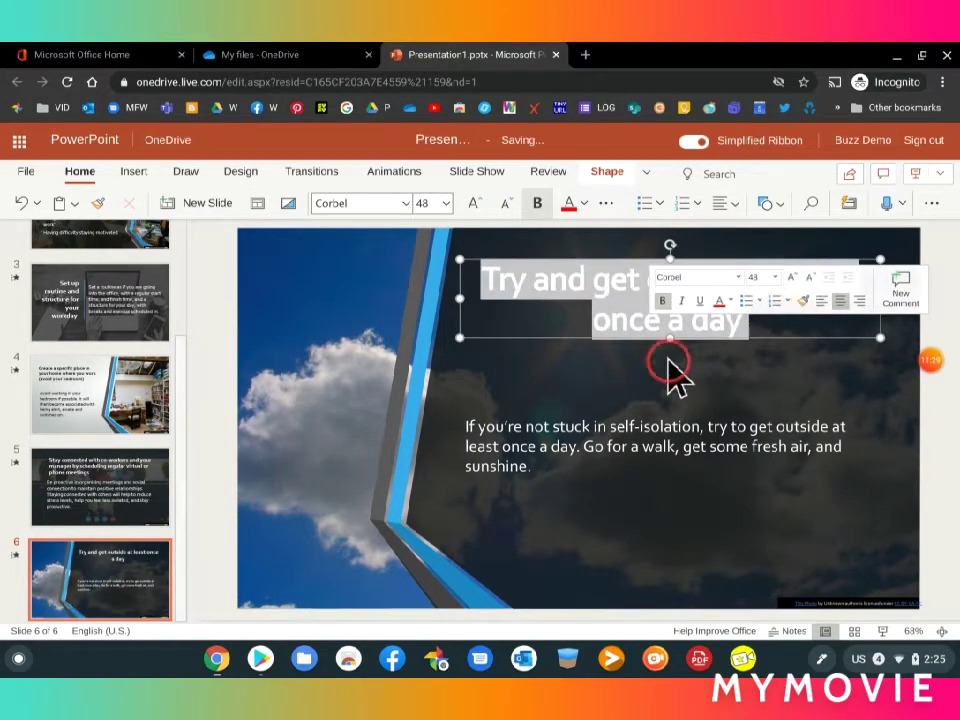
Enlarge slide 6's body paragraph from 24 to 40 pt.
{"action": "left_click", "coordinate": [606, 446]}
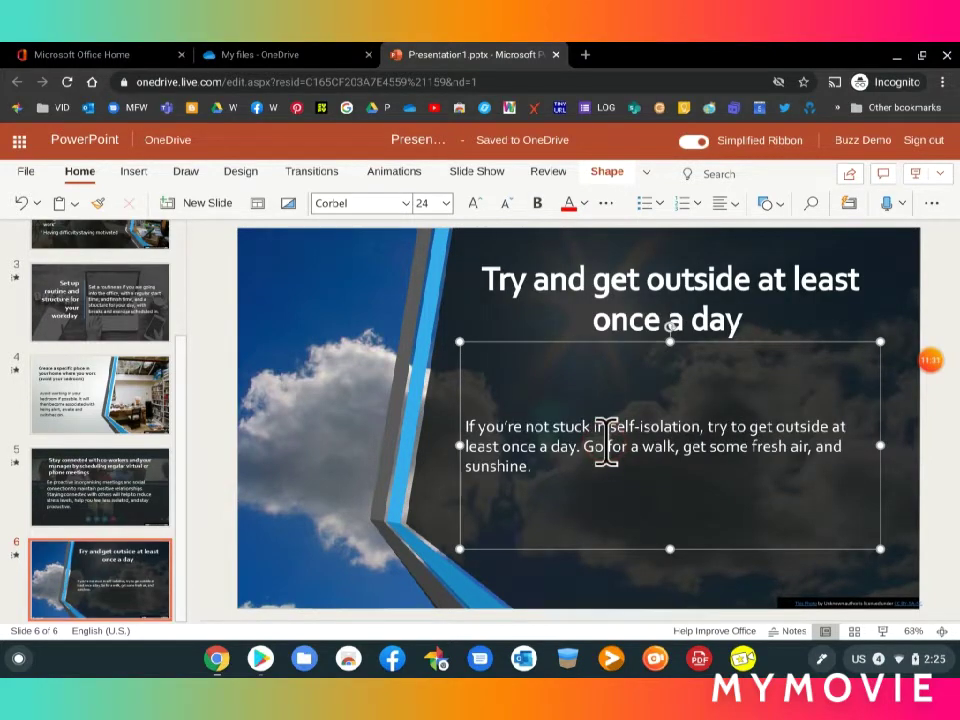
{"action": "triple_click", "coordinate": [606, 446]}
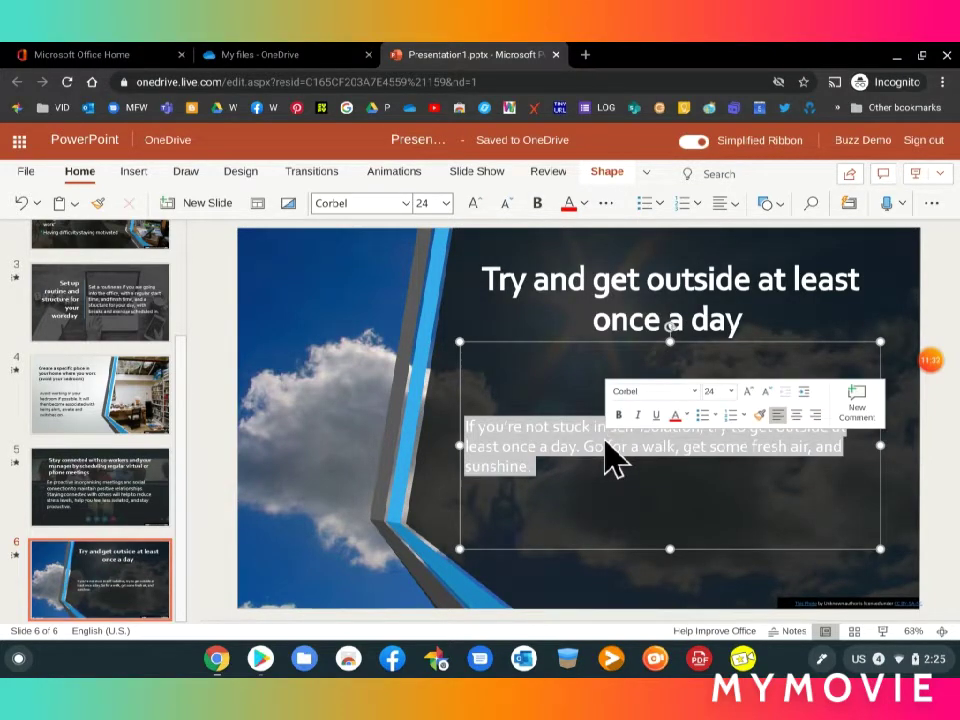
{"action": "left_click", "coordinate": [748, 393]}
{"action": "left_click", "coordinate": [748, 393]}
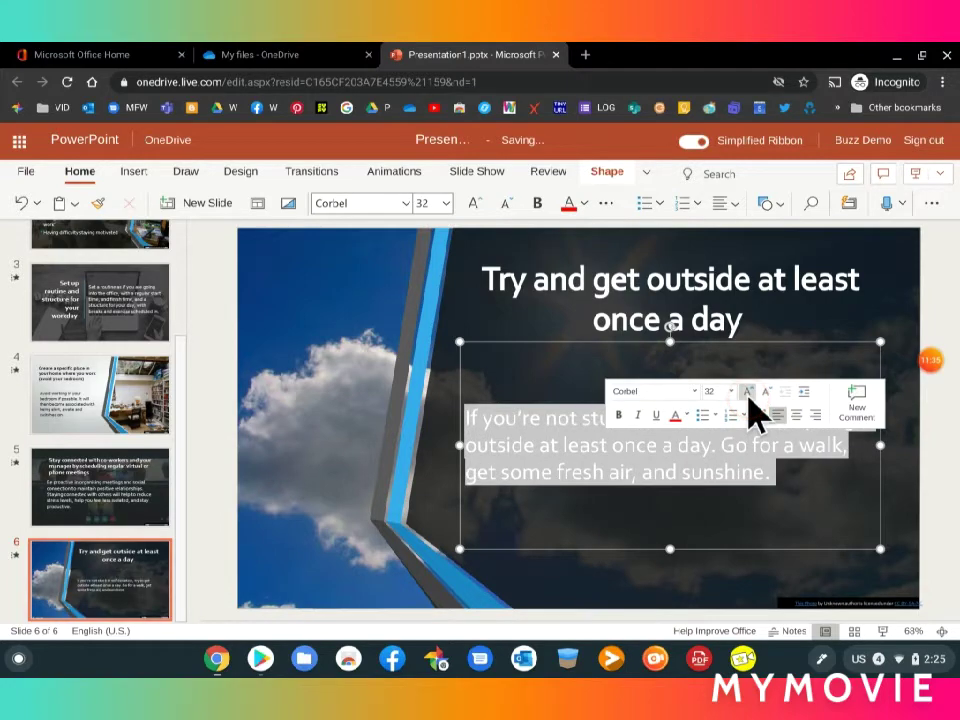
{"action": "left_click", "coordinate": [748, 393]}
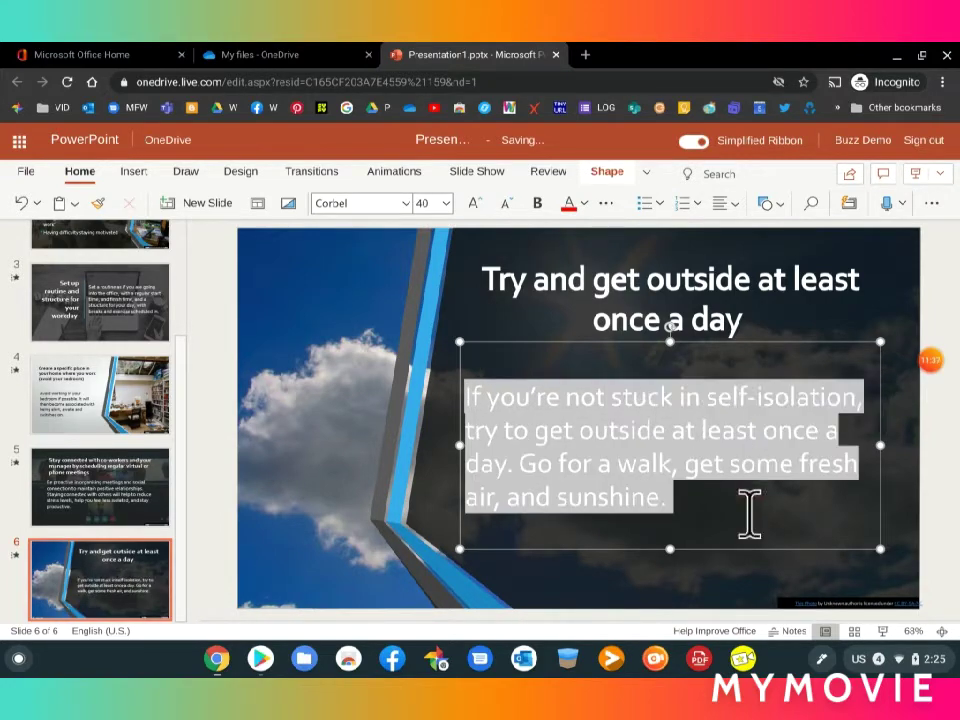
{"action": "left_click", "coordinate": [760, 583]}
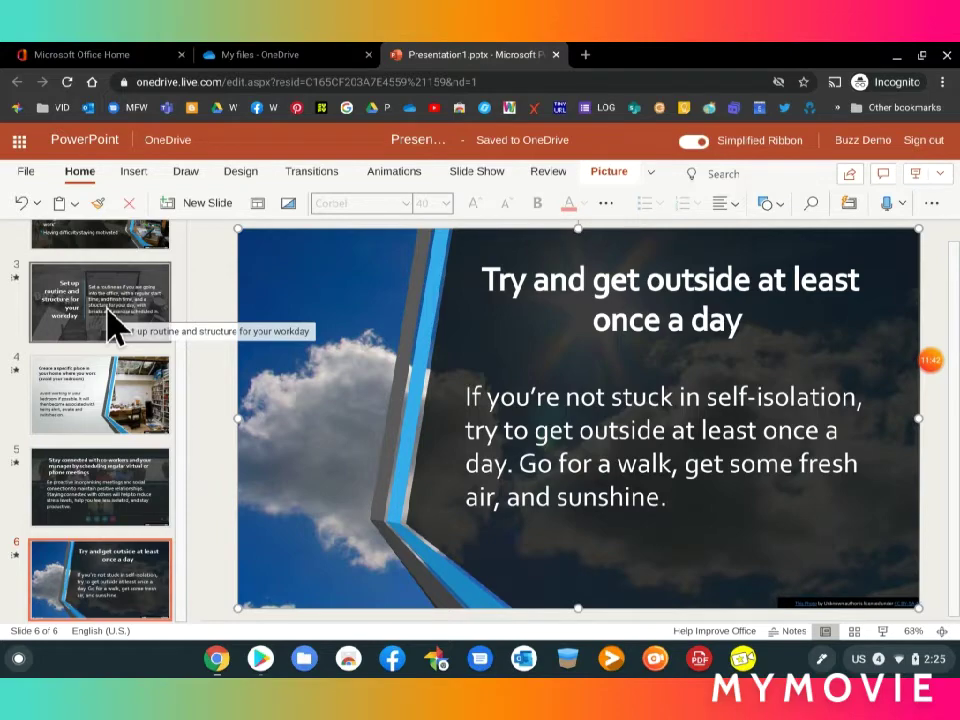
Reveal the slideshow start options From Beginning and From Current Slide on the Slide Show tab.
{"action": "scroll", "coordinate": [112, 325], "scroll_direction": "up", "scroll_amount": 4}
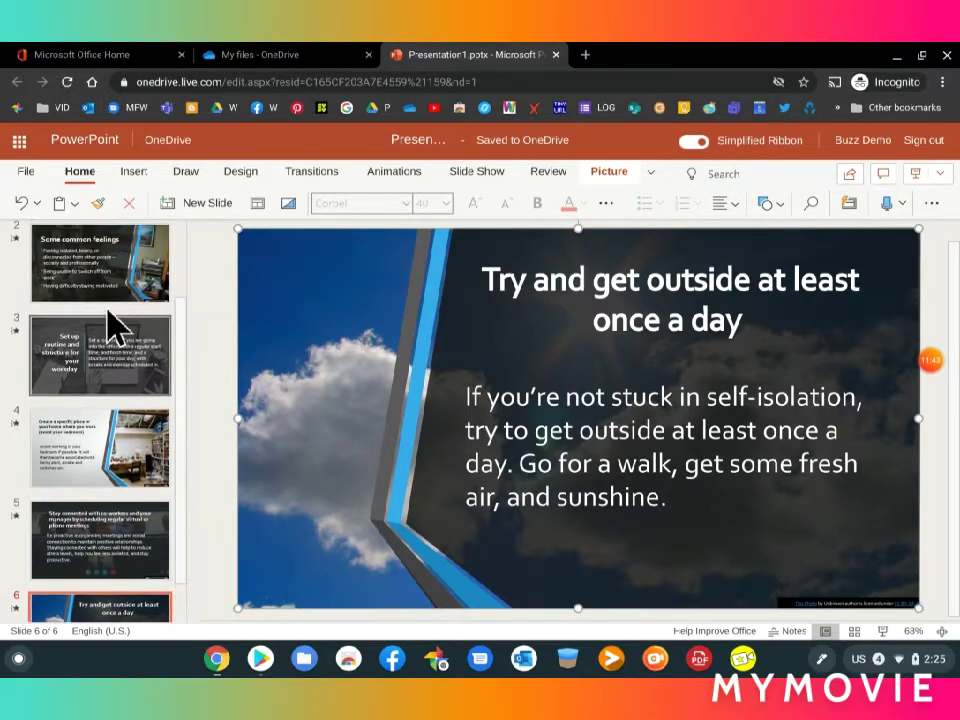
{"action": "scroll", "coordinate": [112, 325], "scroll_direction": "up", "scroll_amount": 1}
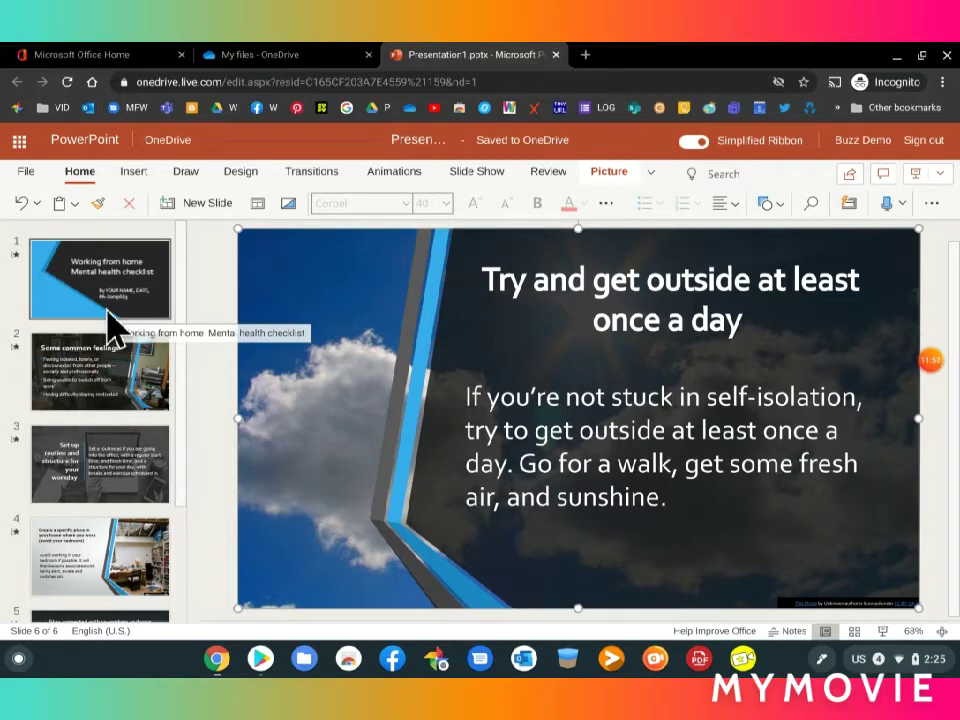
{"action": "left_click", "coordinate": [470, 174]}
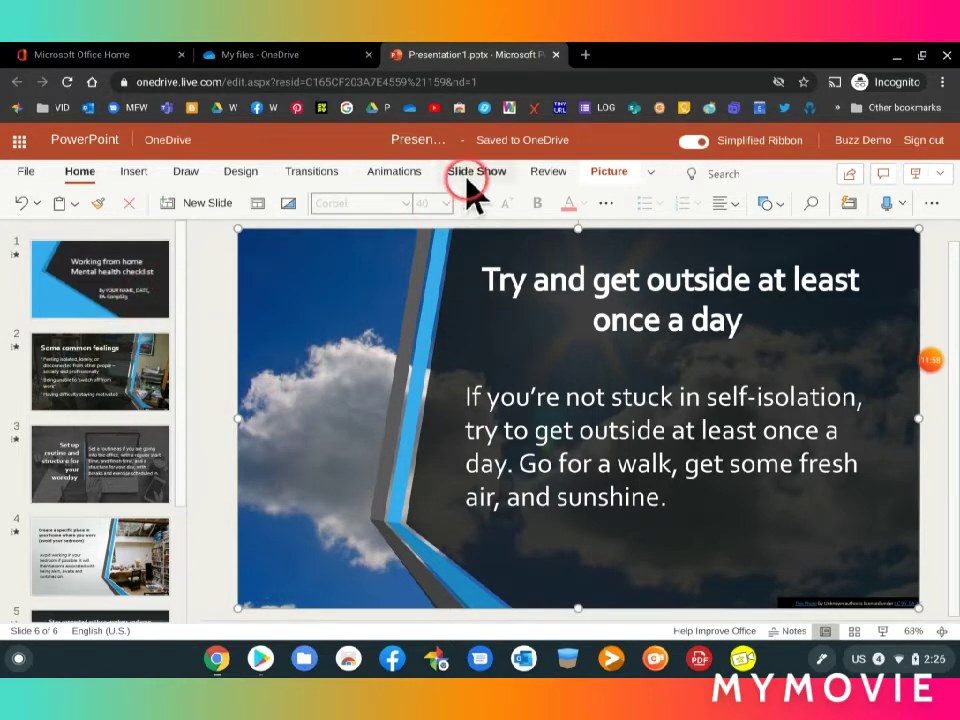
{"action": "left_click", "coordinate": [940, 178]}
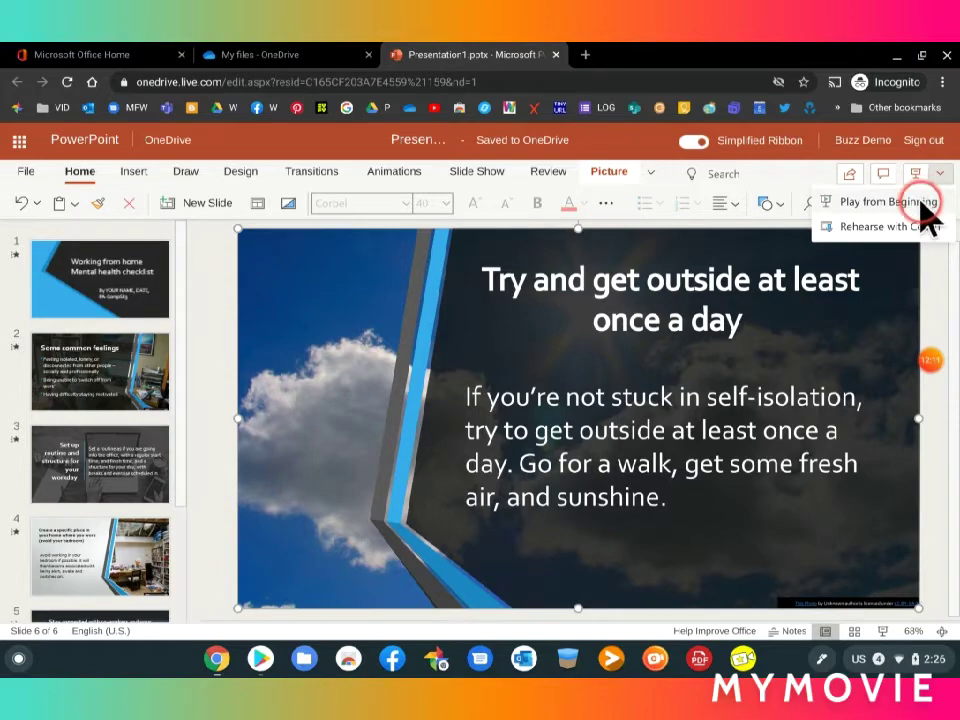
{"action": "left_click", "coordinate": [480, 172]}
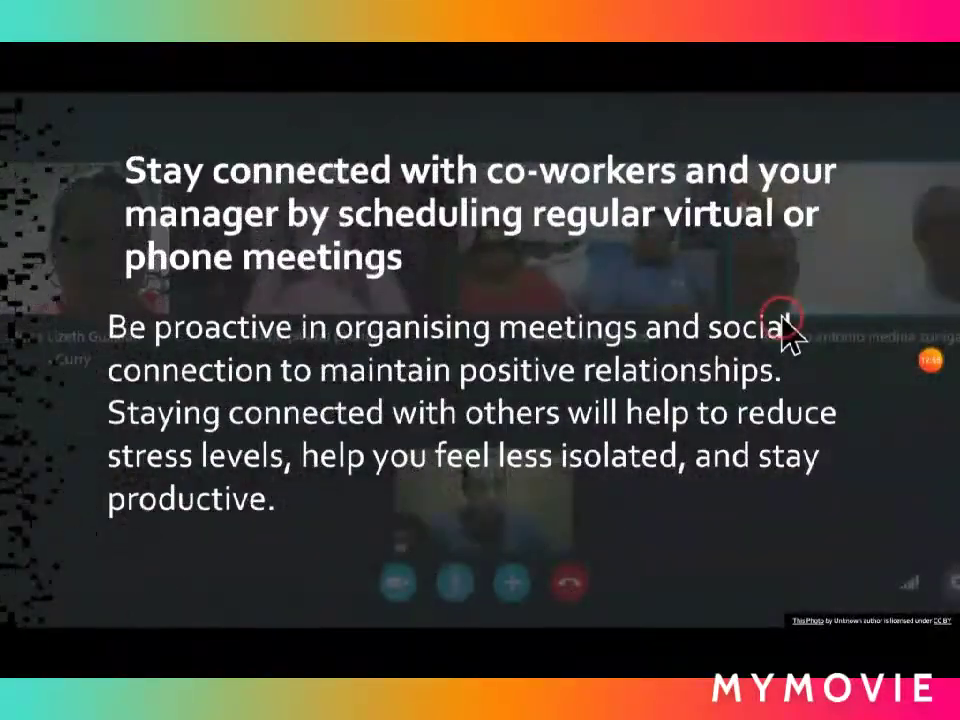
{"action": "left_click", "coordinate": [785, 335]}
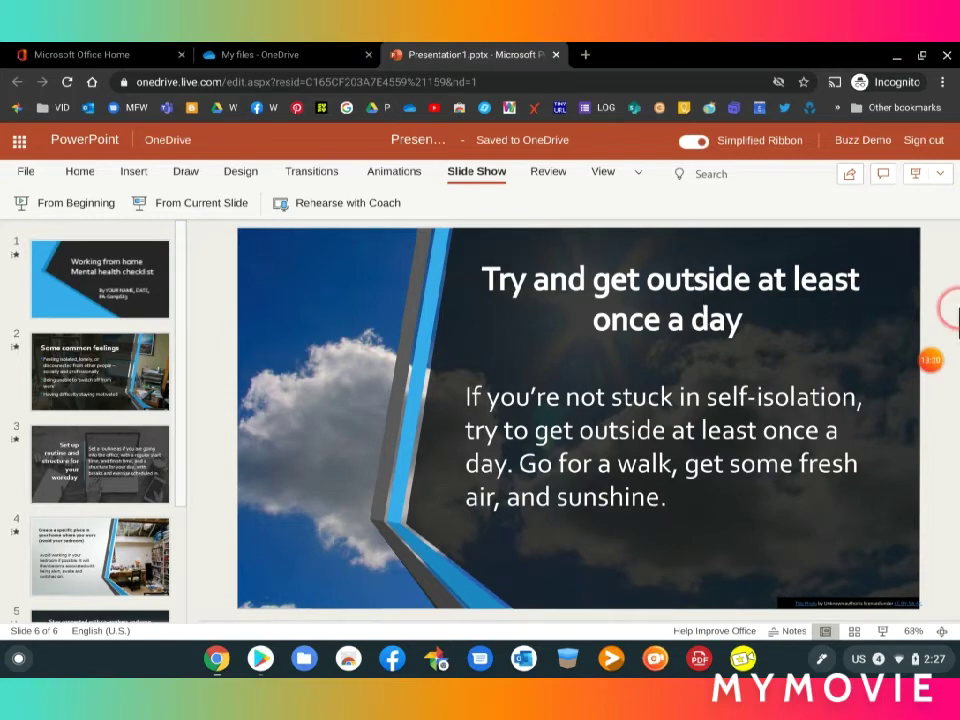
{"action": "left_click", "coordinate": [928, 361]}
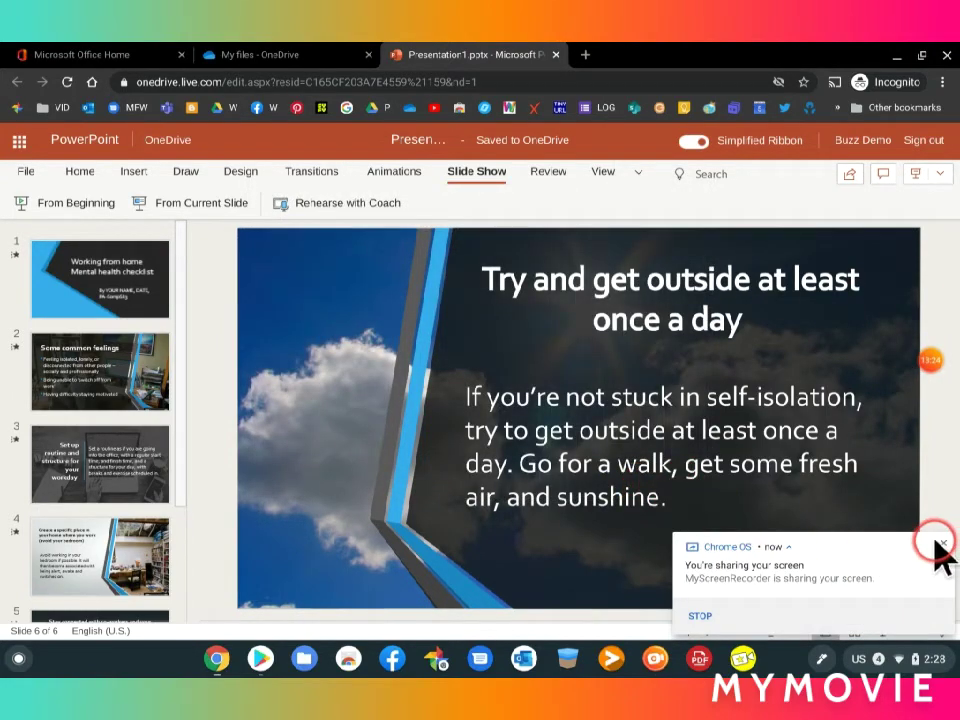
Dismiss the screen-sharing notice and choose File > Share > Share with people.
{"action": "left_click", "coordinate": [943, 544]}
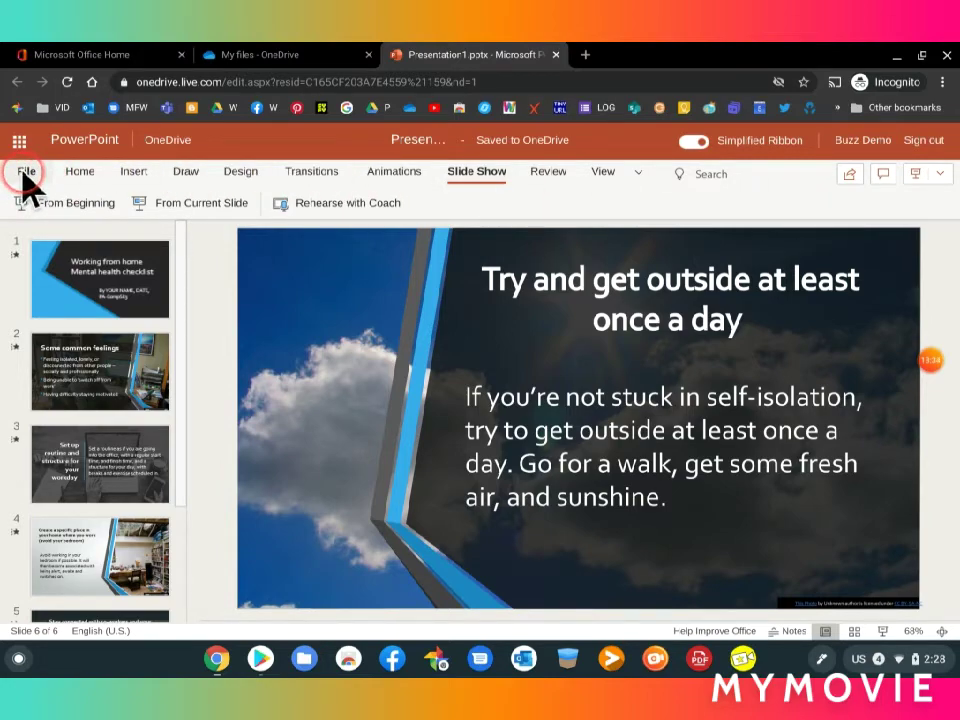
{"action": "left_click", "coordinate": [26, 173]}
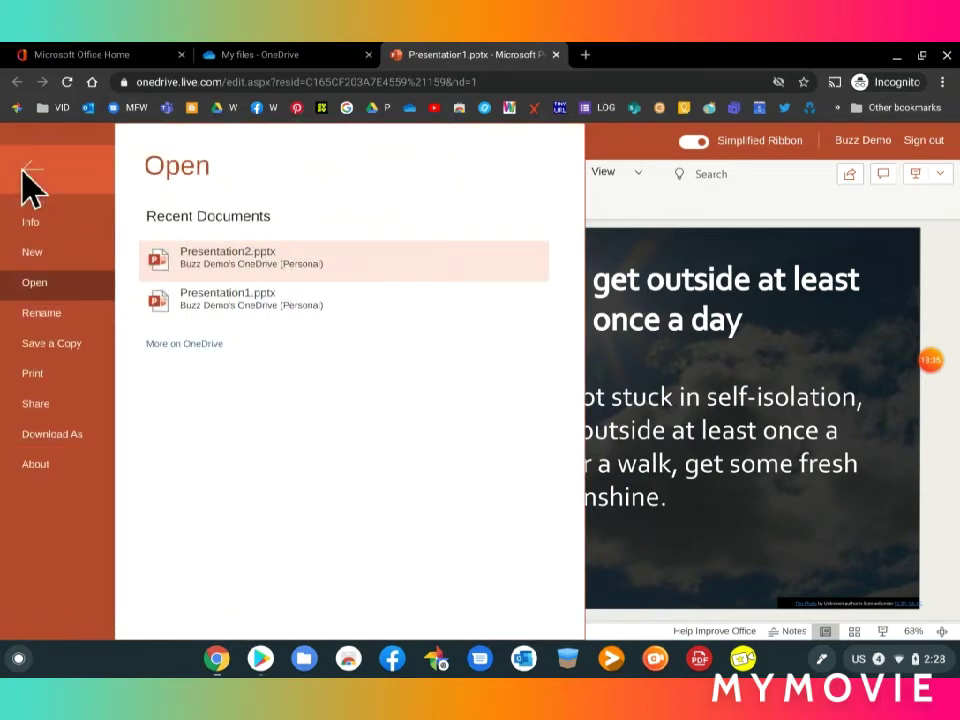
{"action": "left_click", "coordinate": [55, 410]}
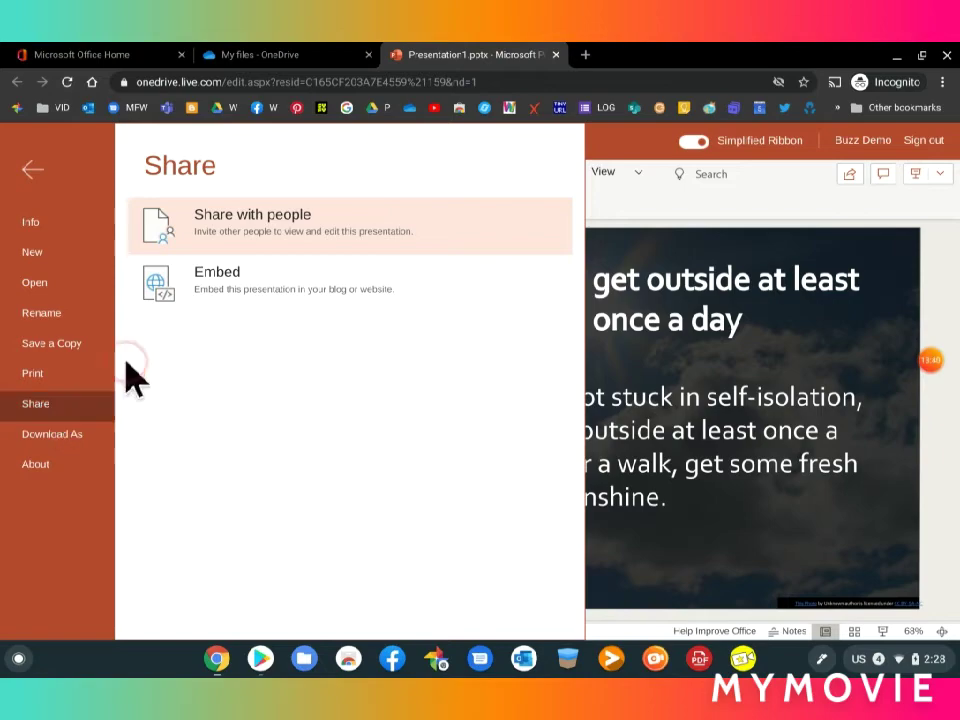
{"action": "left_click", "coordinate": [229, 222]}
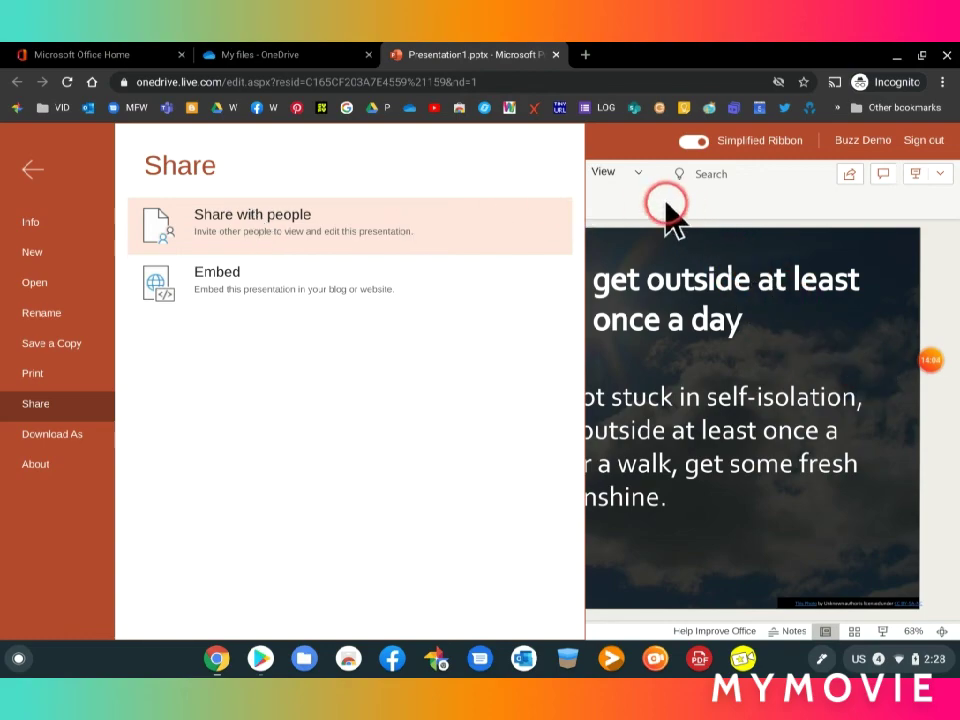
{"action": "mouse_move", "coordinate": [933, 380]}
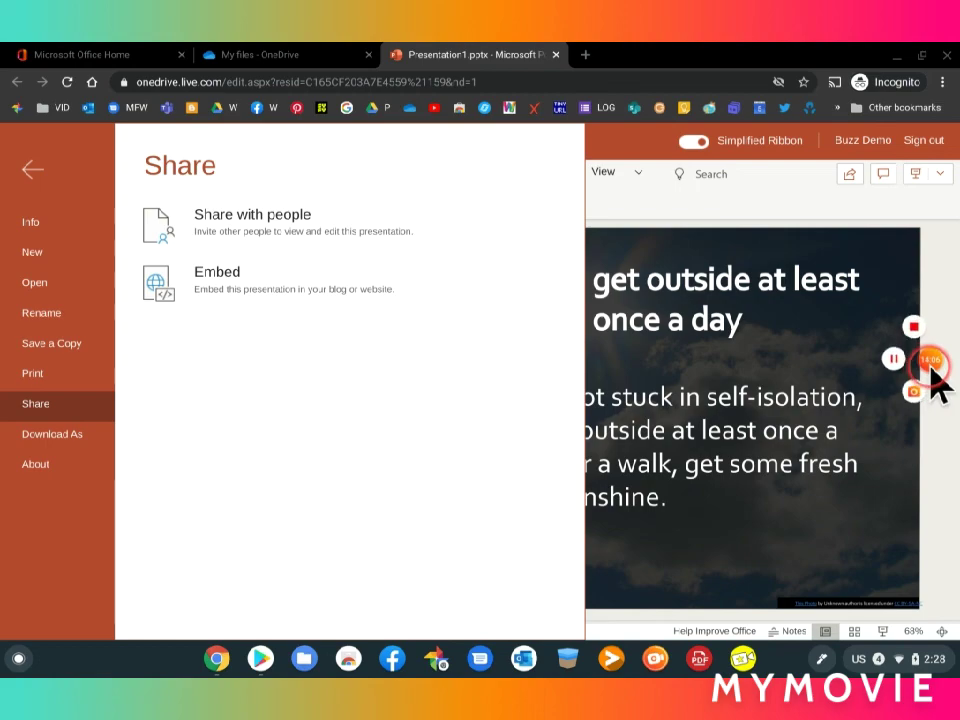